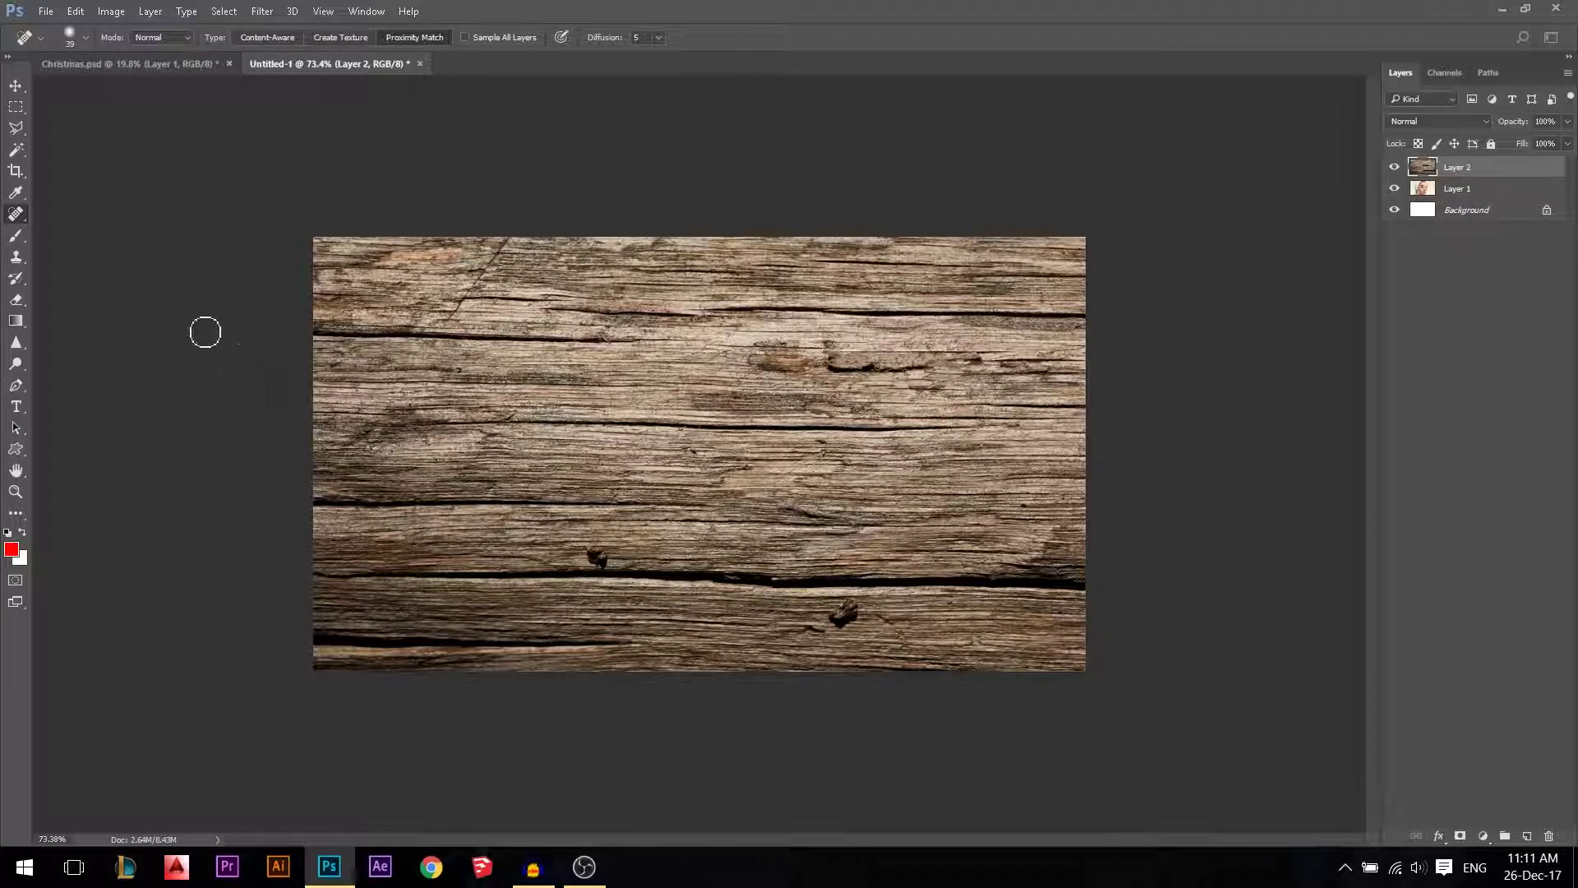
Activate the Spot Healing Brush and increase its brush size slightly
{"action": "right_click", "coordinate": [15, 214]}
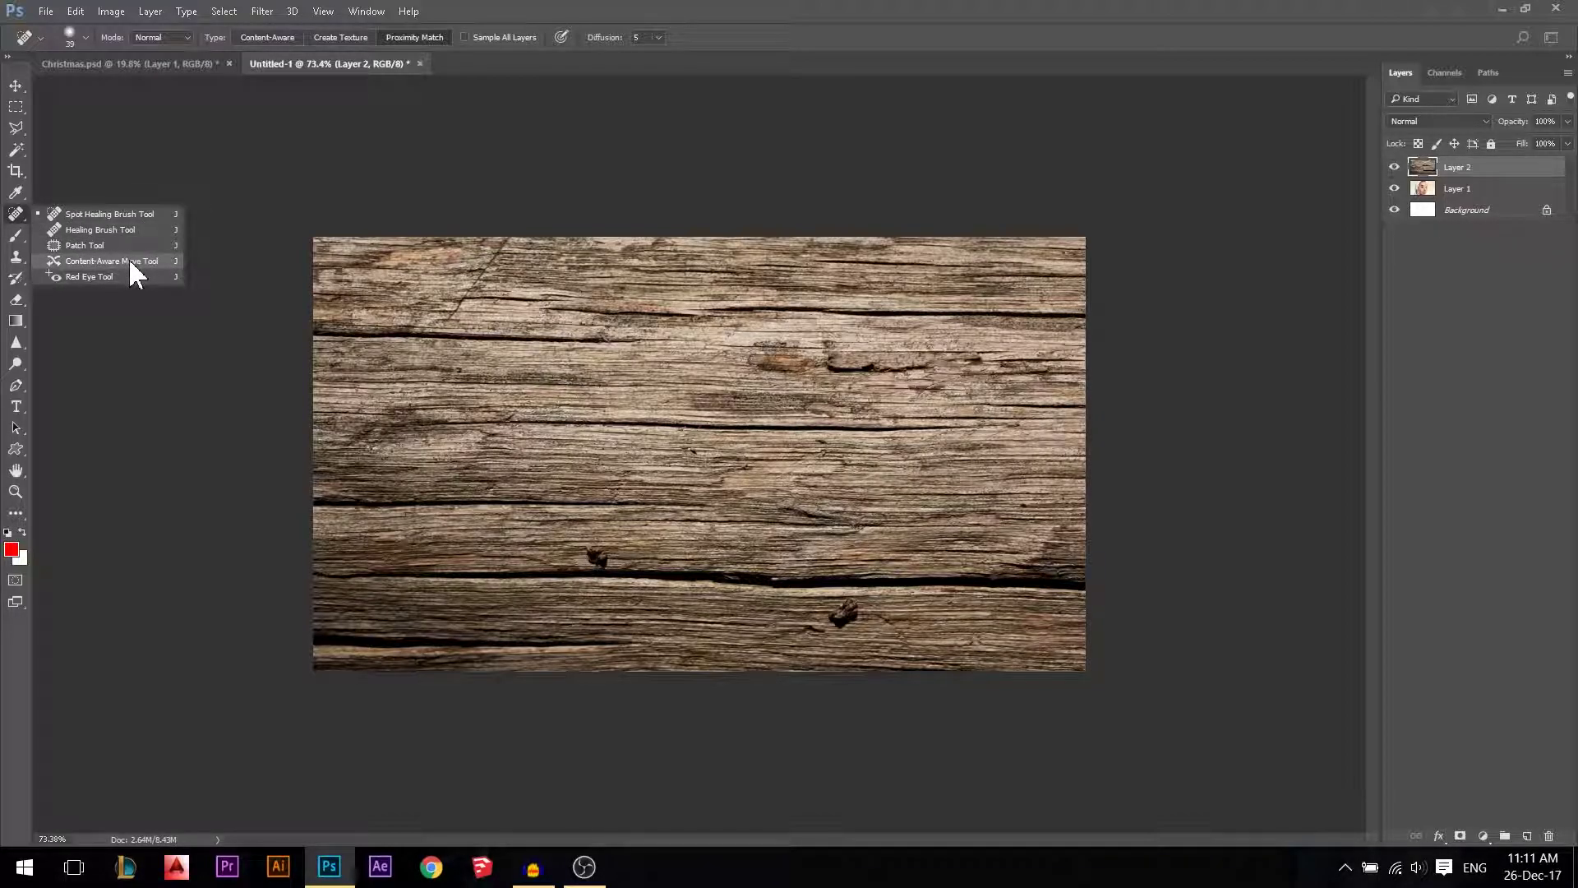
{"action": "left_click", "coordinate": [125, 214]}
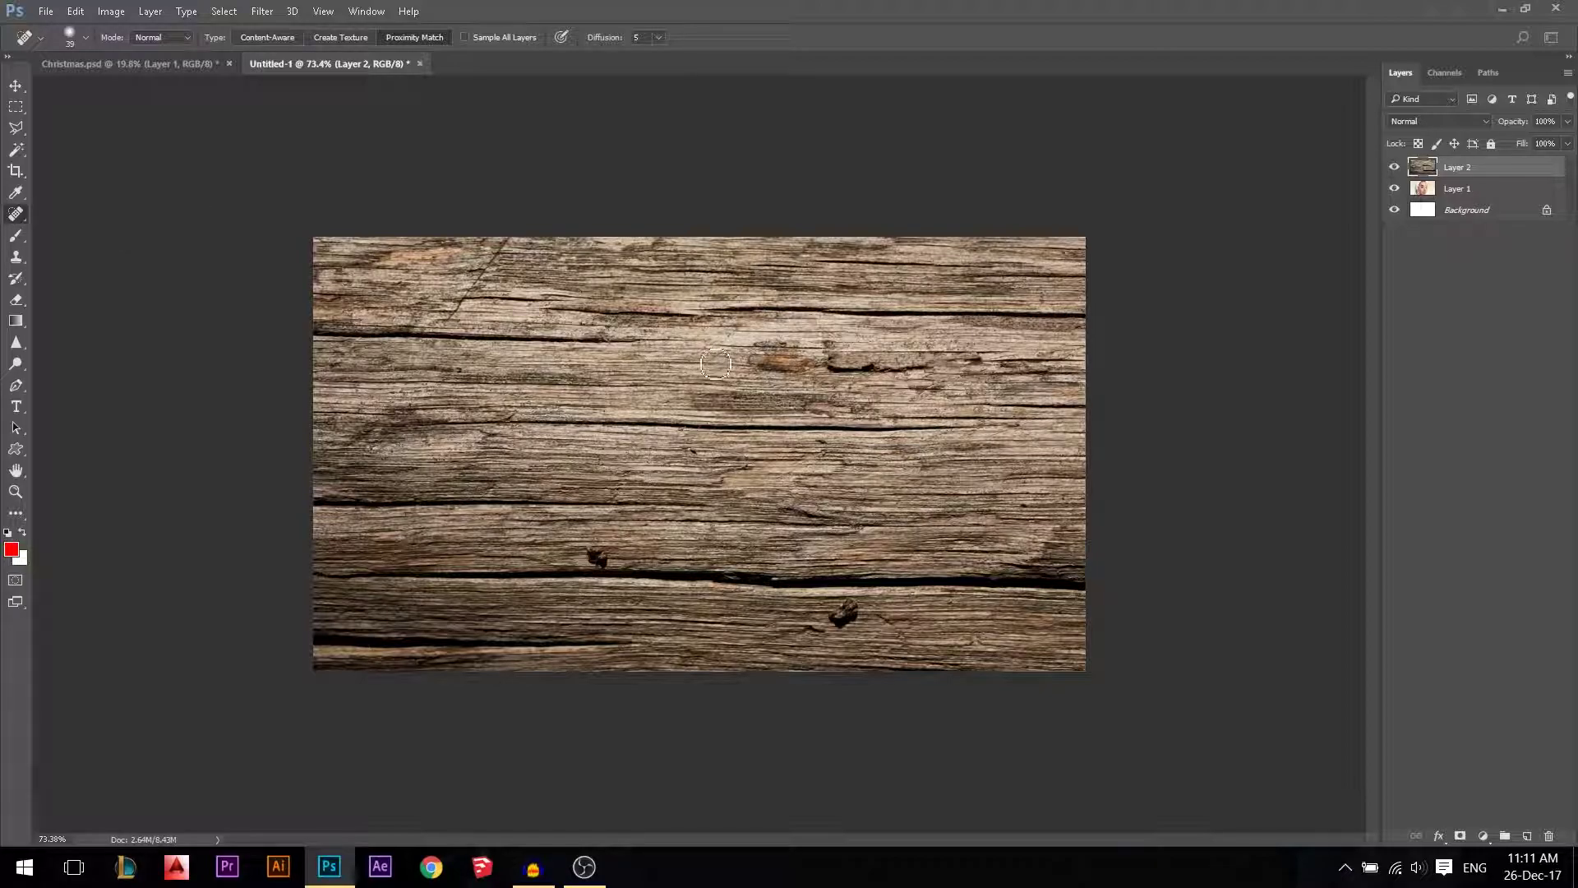
{"action": "right_click", "coordinate": [778, 539]}
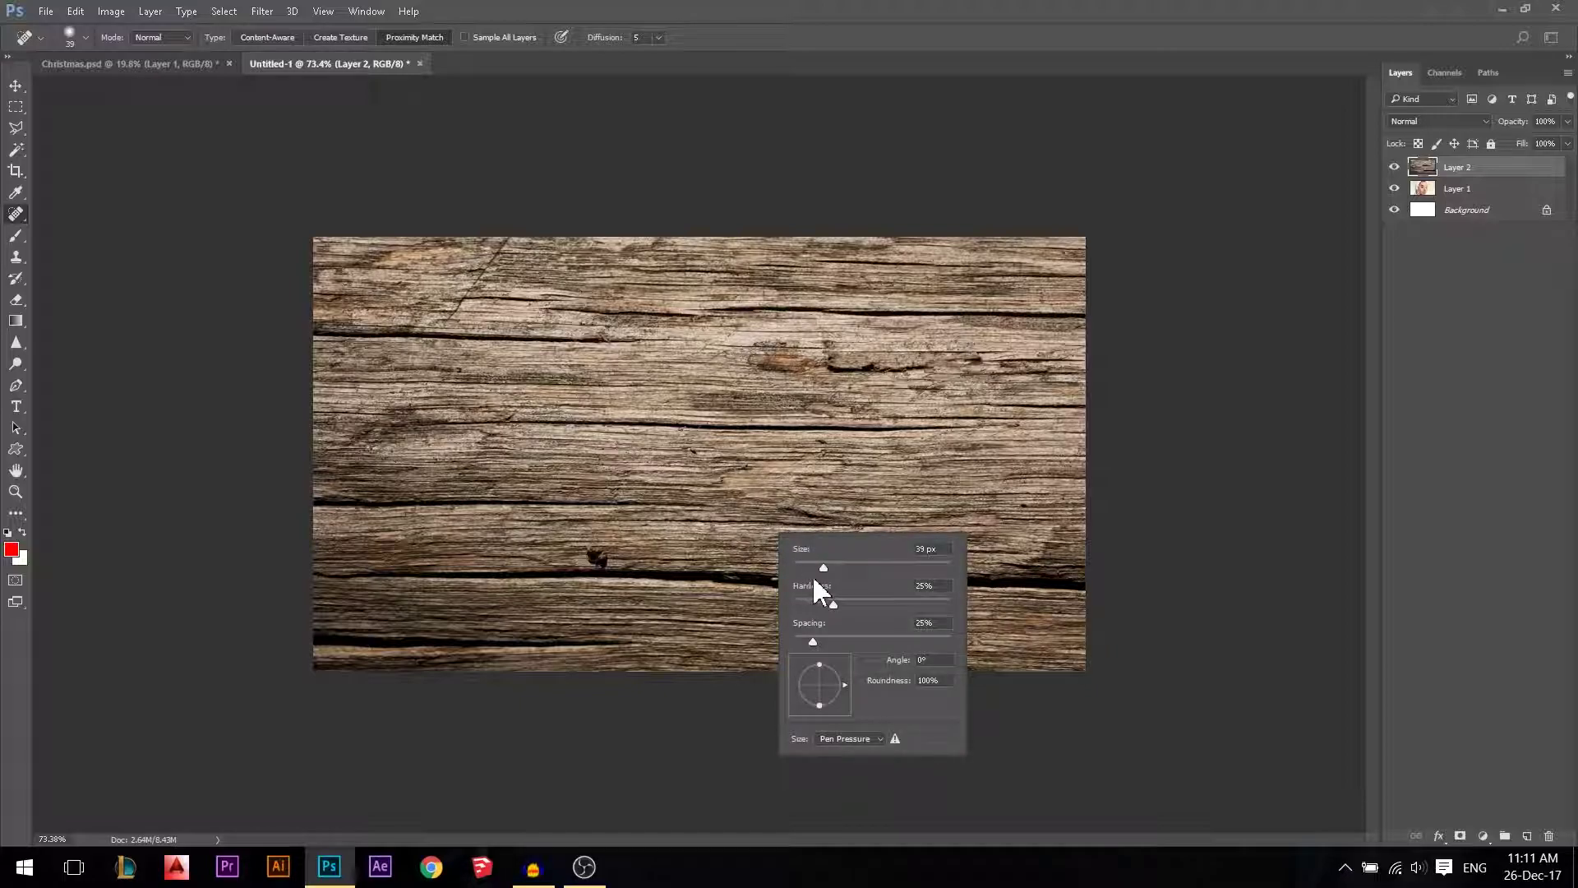
{"action": "left_click_drag", "start_coordinate": [823, 563], "coordinate": [827, 562]}
{"action": "left_click_drag", "start_coordinate": [835, 565], "coordinate": [839, 565]}
{"action": "left_click", "coordinate": [856, 40]}
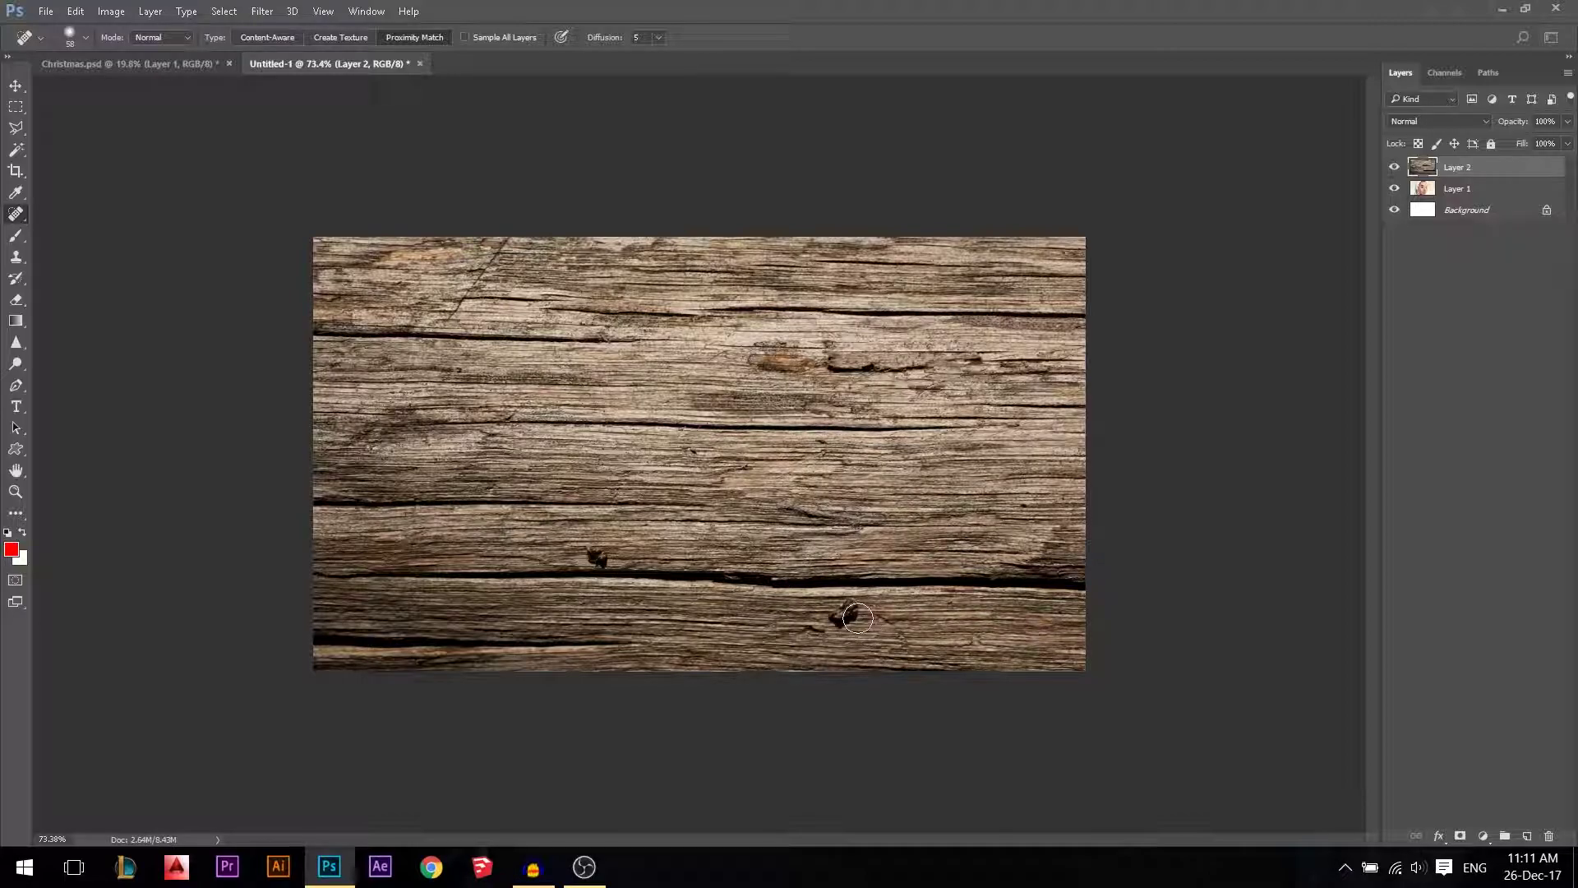
Try to remove the right-hand knot below the long dark crack with broad Spot Healing strokes, undoing the results
{"action": "left_click_drag", "start_coordinate": [858, 618], "coordinate": [850, 615]}
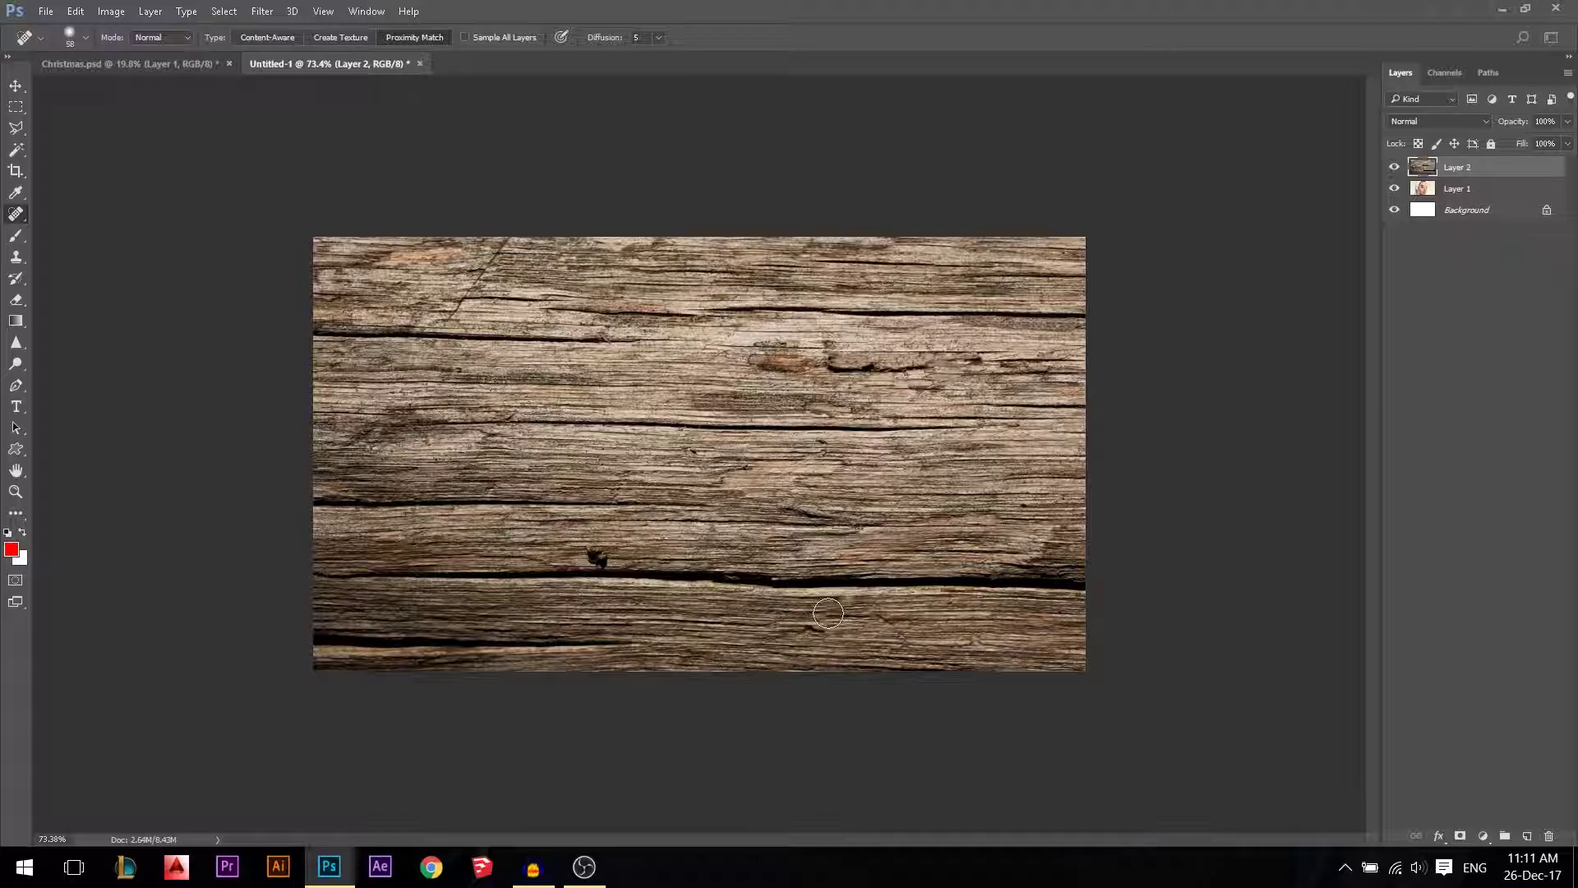
{"action": "key", "text": "ctrl+z"}
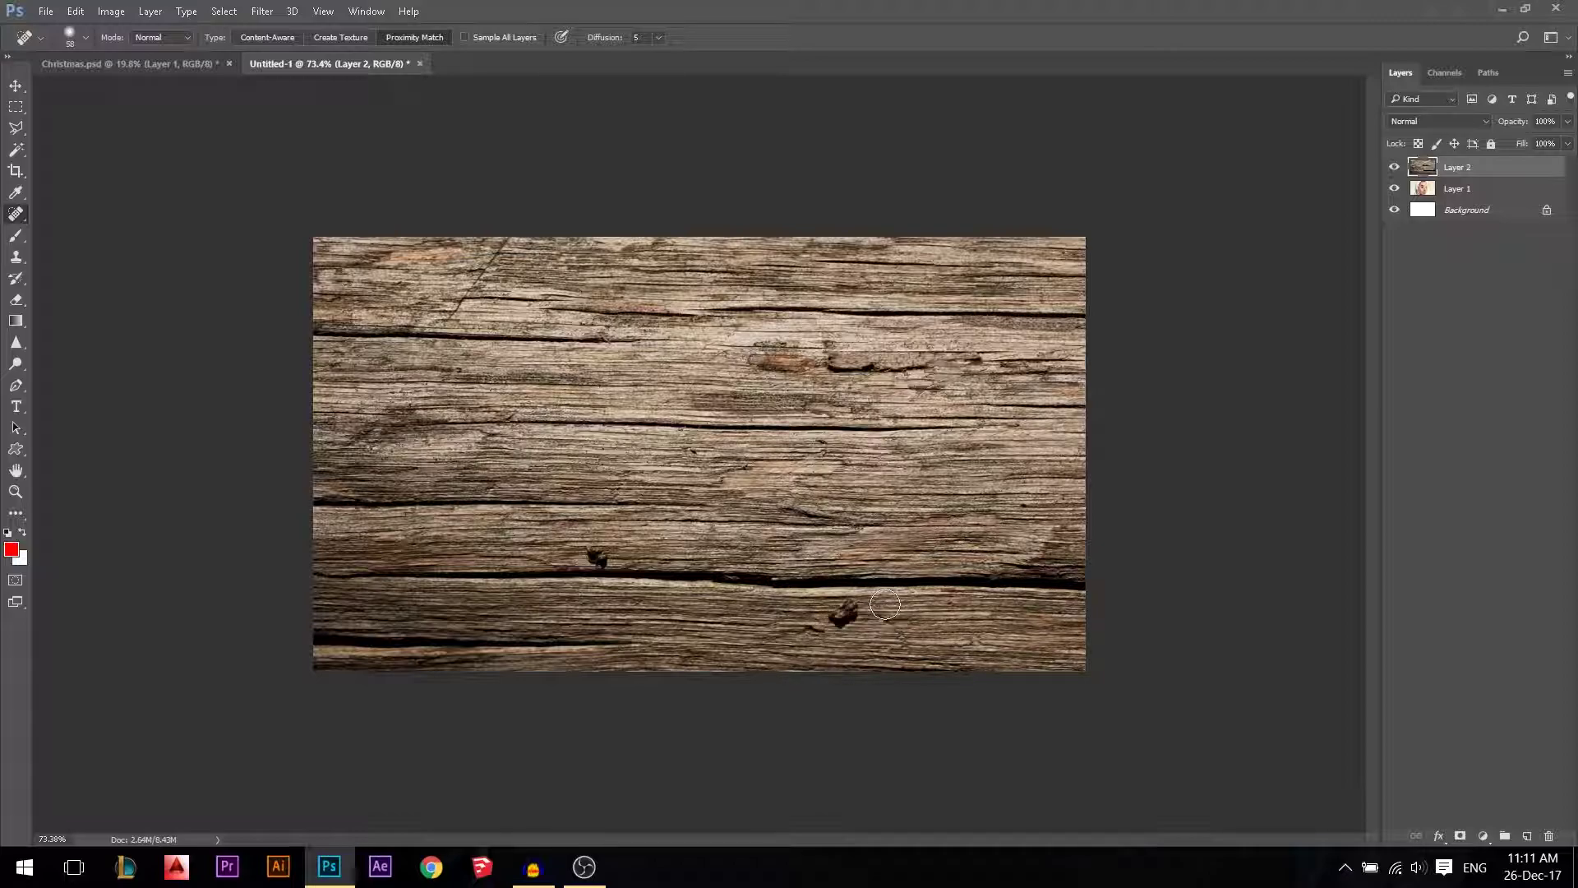
{"action": "scroll", "coordinate": [867, 640], "scroll_direction": "up", "scroll_amount": 10}
{"action": "scroll", "coordinate": [982, 755], "scroll_direction": "up", "scroll_amount": 4}
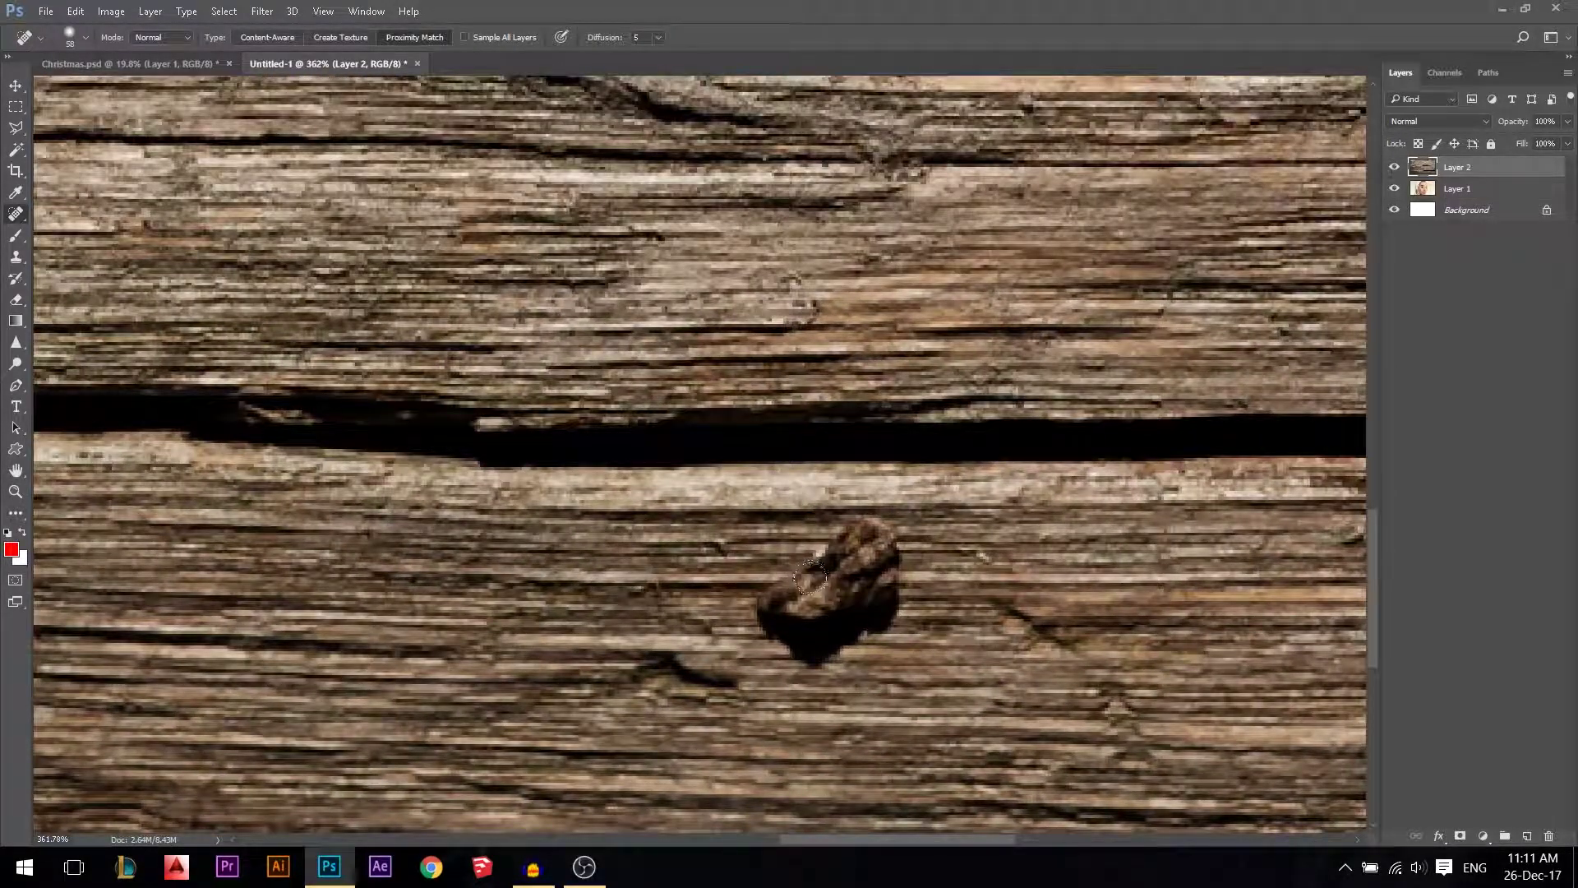
{"action": "mouse_move", "coordinate": [810, 578]}
{"action": "left_mouse_down"}
{"action": "mouse_move", "coordinate": [790, 625]}
{"action": "mouse_move", "coordinate": [905, 534]}
{"action": "mouse_move", "coordinate": [703, 555]}
{"action": "left_mouse_up"}
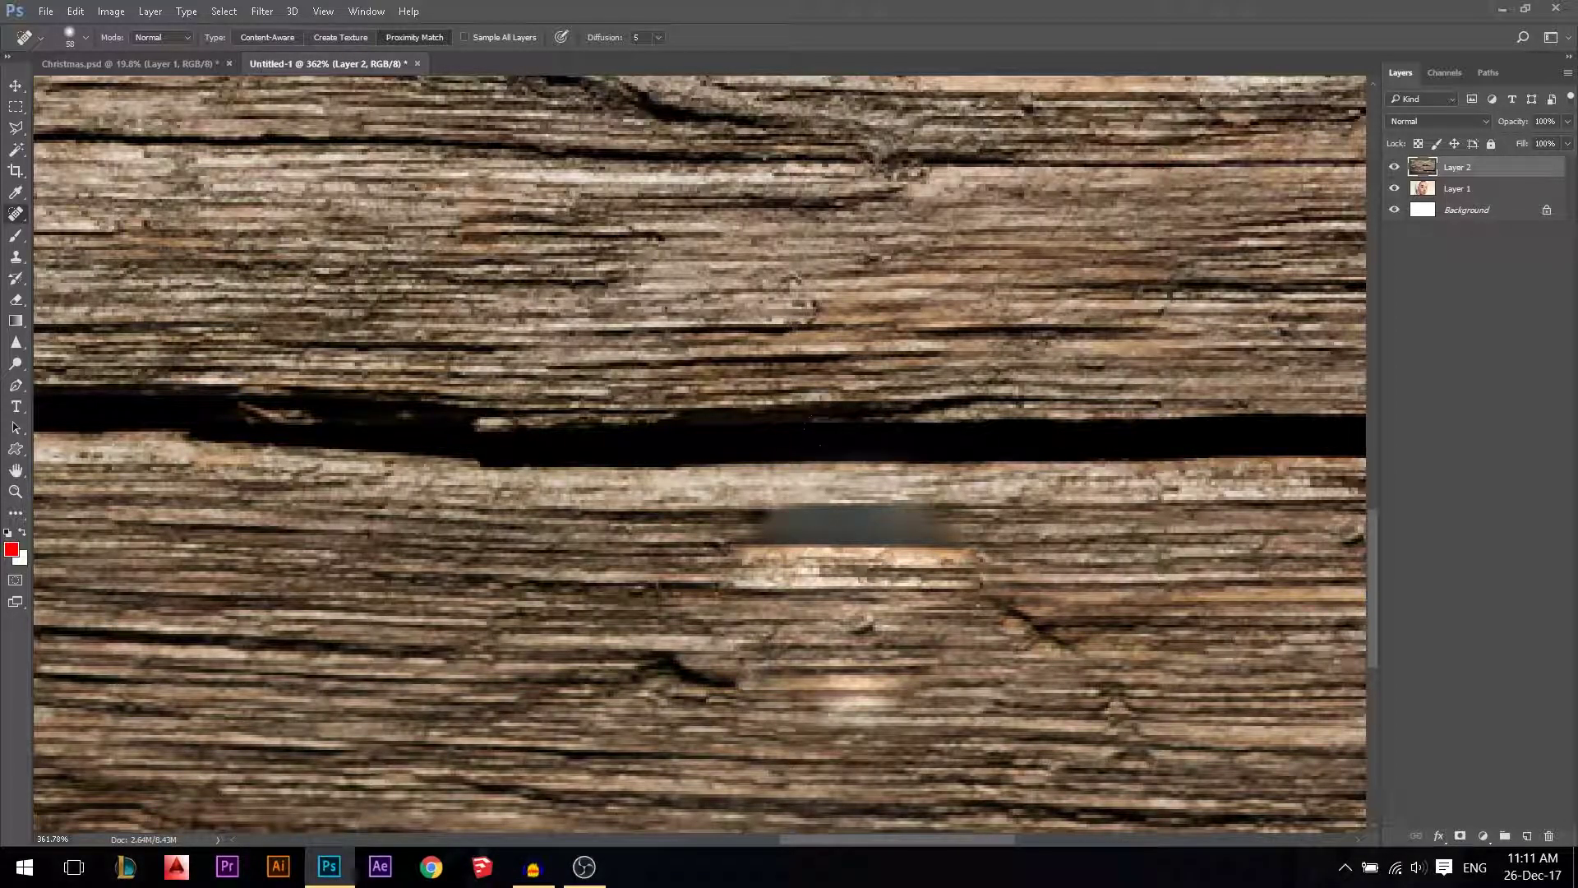
{"action": "left_click_drag", "start_coordinate": [868, 491], "coordinate": [819, 492]}
{"action": "key", "text": "ctrl+z"}
Heal the right-hand knot in the wood with the Spot Healing Brush at a smaller brush size of 37
{"action": "mouse_move", "coordinate": [820, 610]}
{"action": "left_mouse_down"}
{"action": "mouse_move", "coordinate": [756, 592]}
{"action": "mouse_move", "coordinate": [750, 573]}
{"action": "mouse_move", "coordinate": [834, 554]}
{"action": "mouse_move", "coordinate": [808, 513]}
{"action": "mouse_move", "coordinate": [836, 529]}
{"action": "left_mouse_up"}
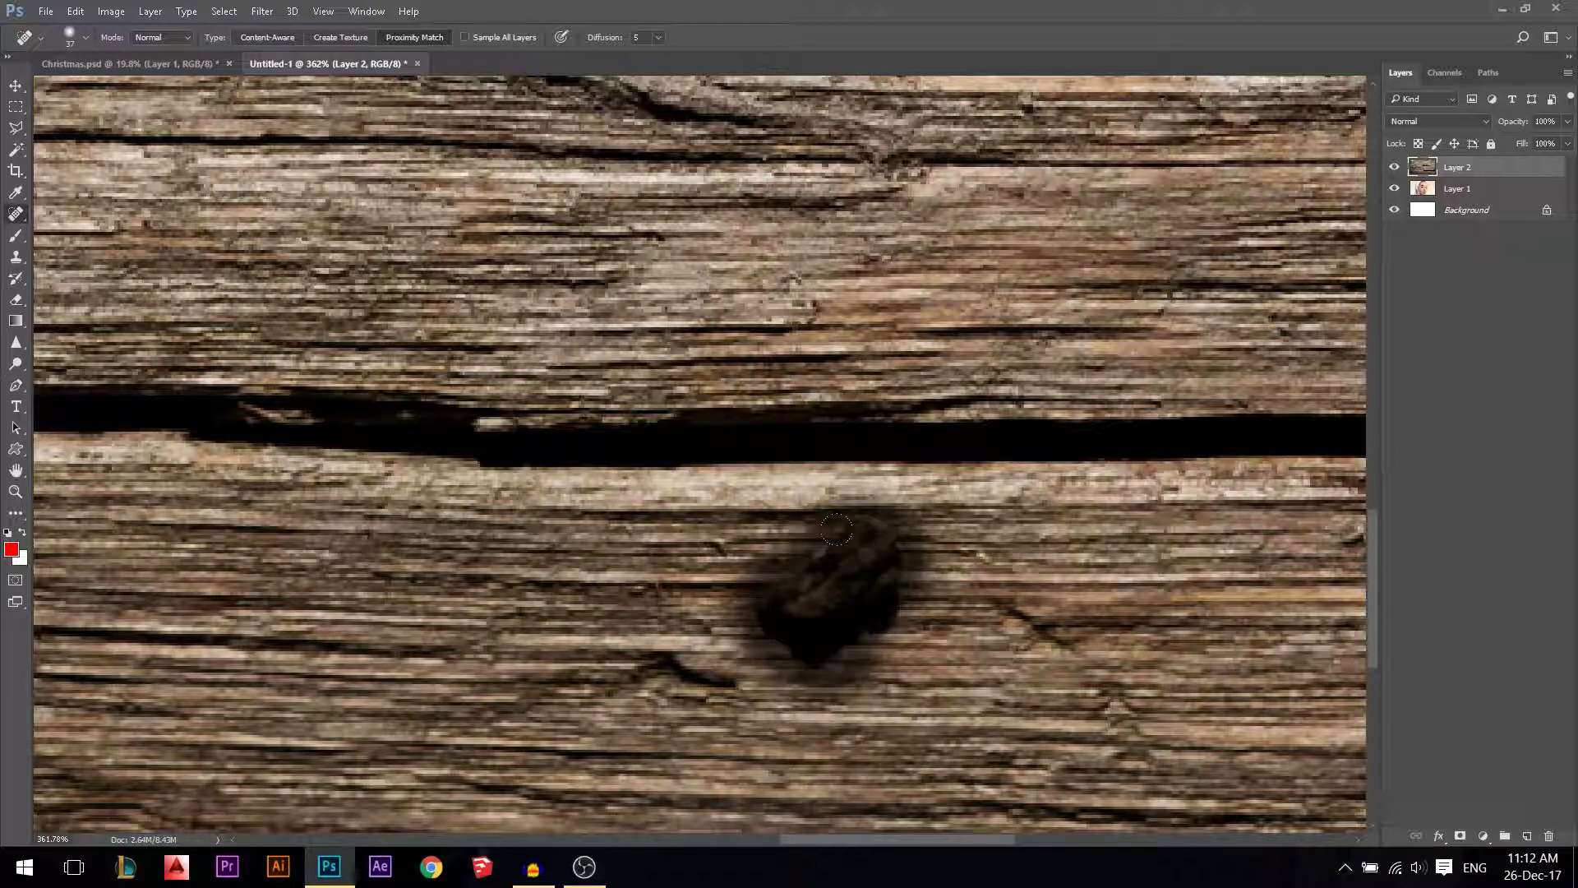
{"action": "mouse_move", "coordinate": [792, 585]}
{"action": "left_mouse_down"}
{"action": "mouse_move", "coordinate": [846, 532]}
{"action": "mouse_move", "coordinate": [826, 529]}
{"action": "mouse_move", "coordinate": [924, 656]}
{"action": "left_mouse_up"}
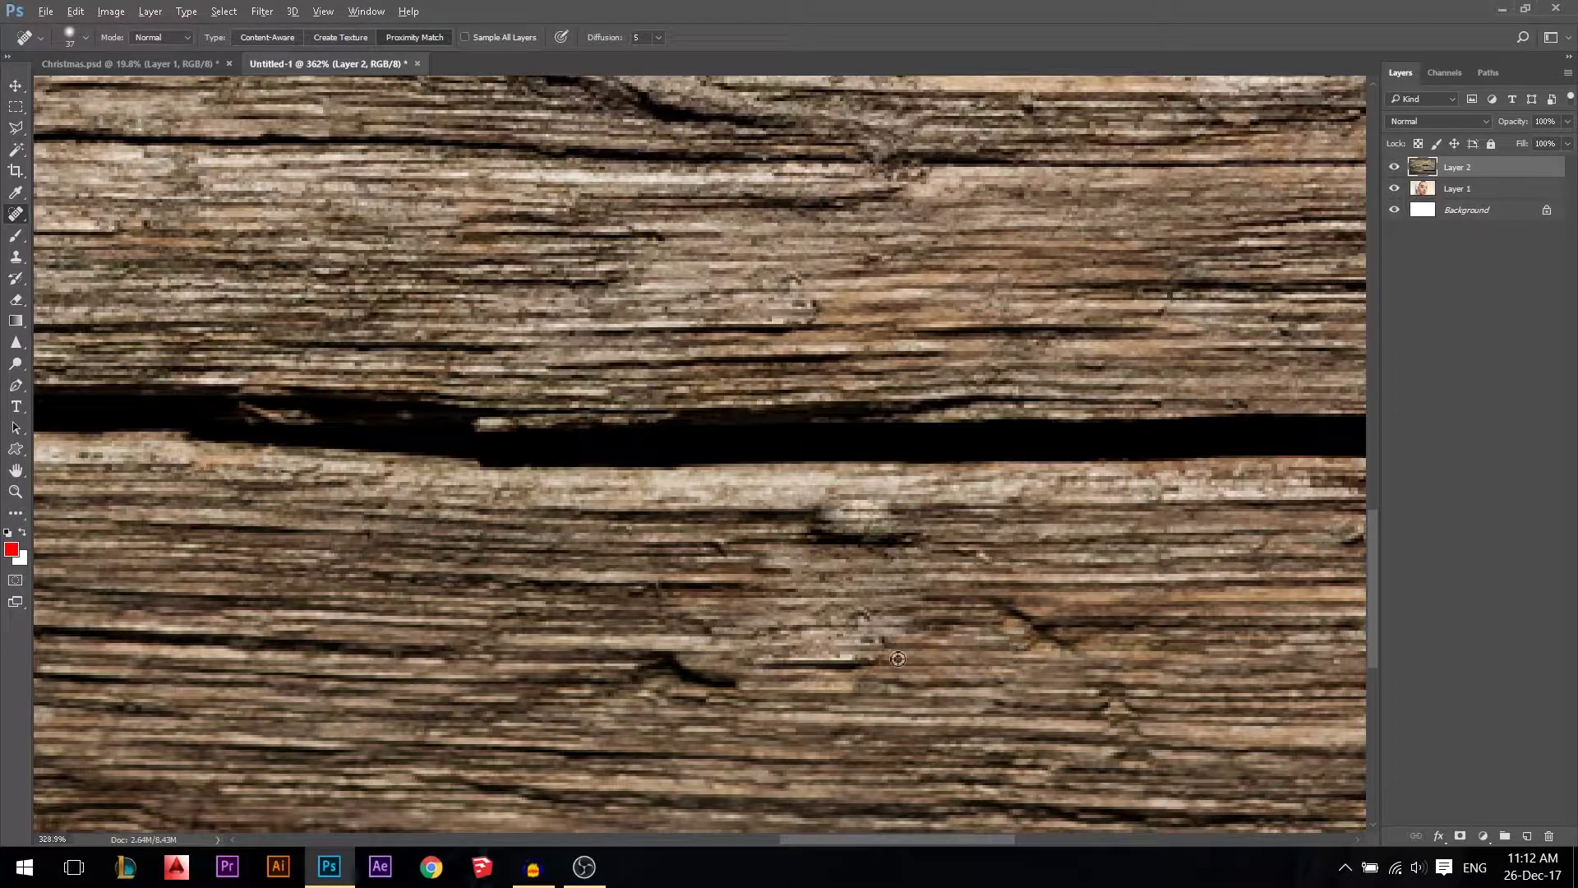
Try to remove the left-hand knot above the long dark crack with Spot Healing strokes
{"action": "scroll", "coordinate": [899, 658], "scroll_direction": "down", "scroll_amount": 11}
{"action": "scroll", "coordinate": [595, 617], "scroll_direction": "up", "scroll_amount": 10}
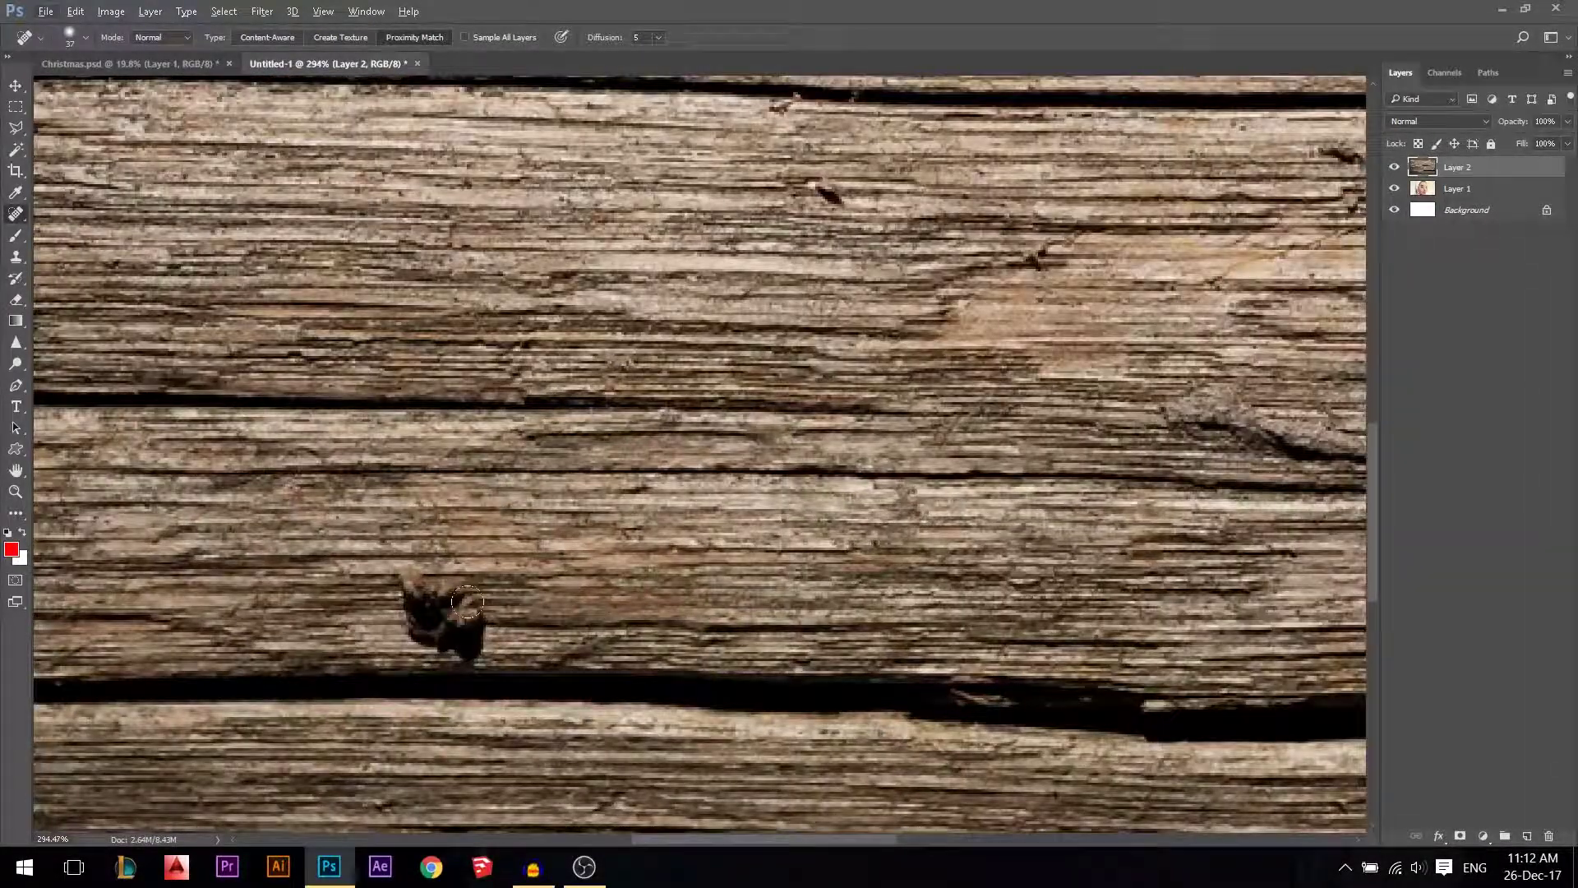
{"action": "mouse_move", "coordinate": [467, 603]}
{"action": "left_mouse_down"}
{"action": "mouse_move", "coordinate": [388, 601]}
{"action": "mouse_move", "coordinate": [437, 588]}
{"action": "mouse_move", "coordinate": [381, 584]}
{"action": "mouse_move", "coordinate": [451, 587]}
{"action": "mouse_move", "coordinate": [383, 570]}
{"action": "mouse_move", "coordinate": [448, 598]}
{"action": "mouse_move", "coordinate": [405, 603]}
{"action": "mouse_move", "coordinate": [536, 673]}
{"action": "left_mouse_up"}
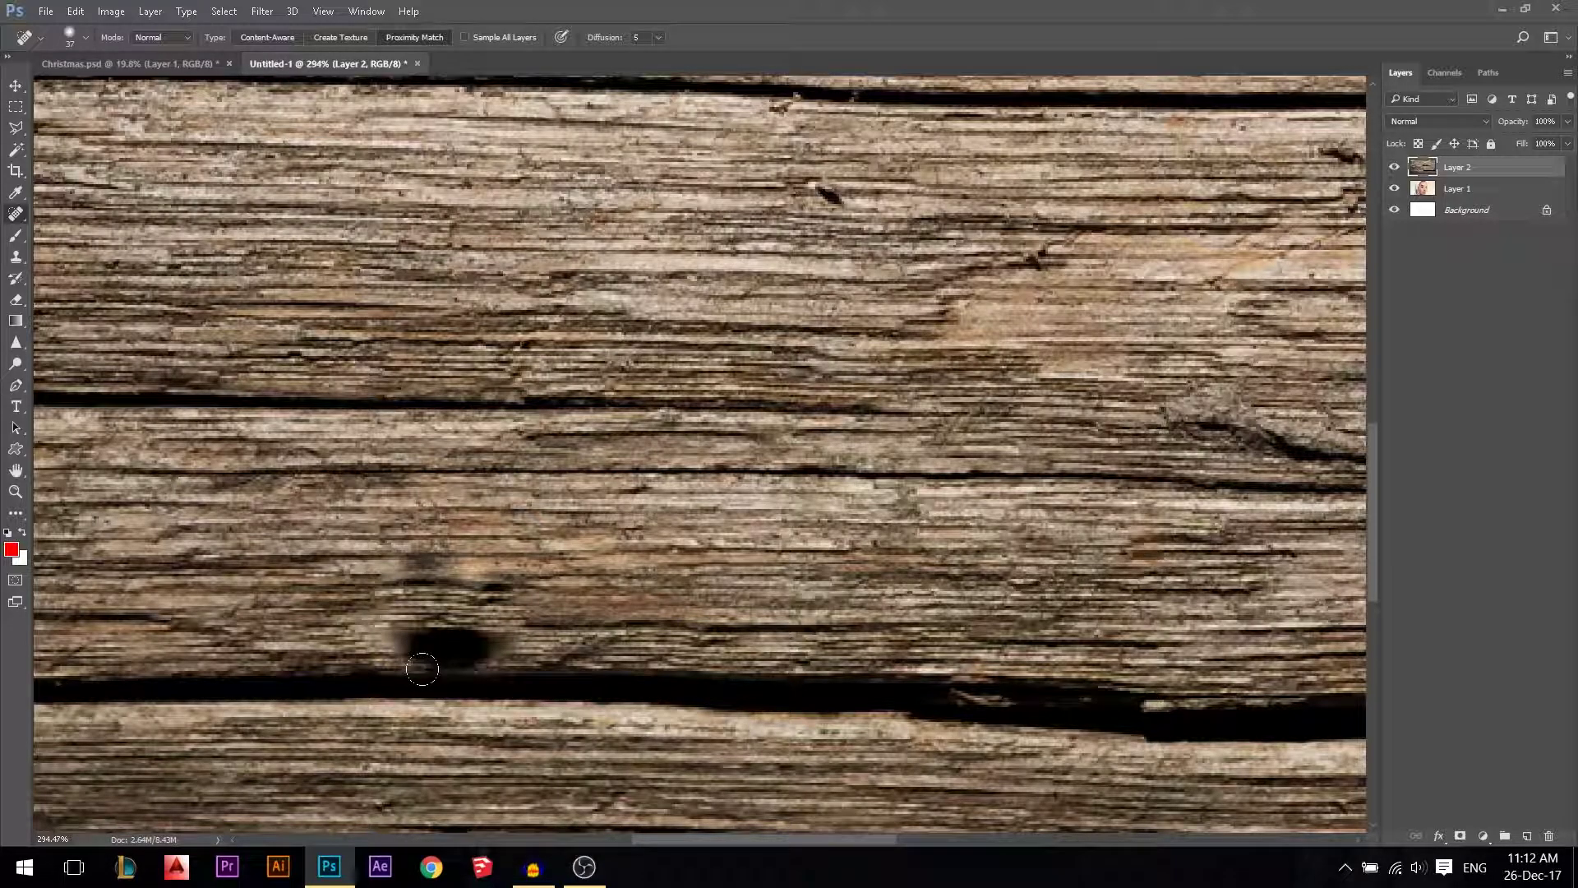
{"action": "left_click_drag", "start_coordinate": [432, 654], "coordinate": [427, 654]}
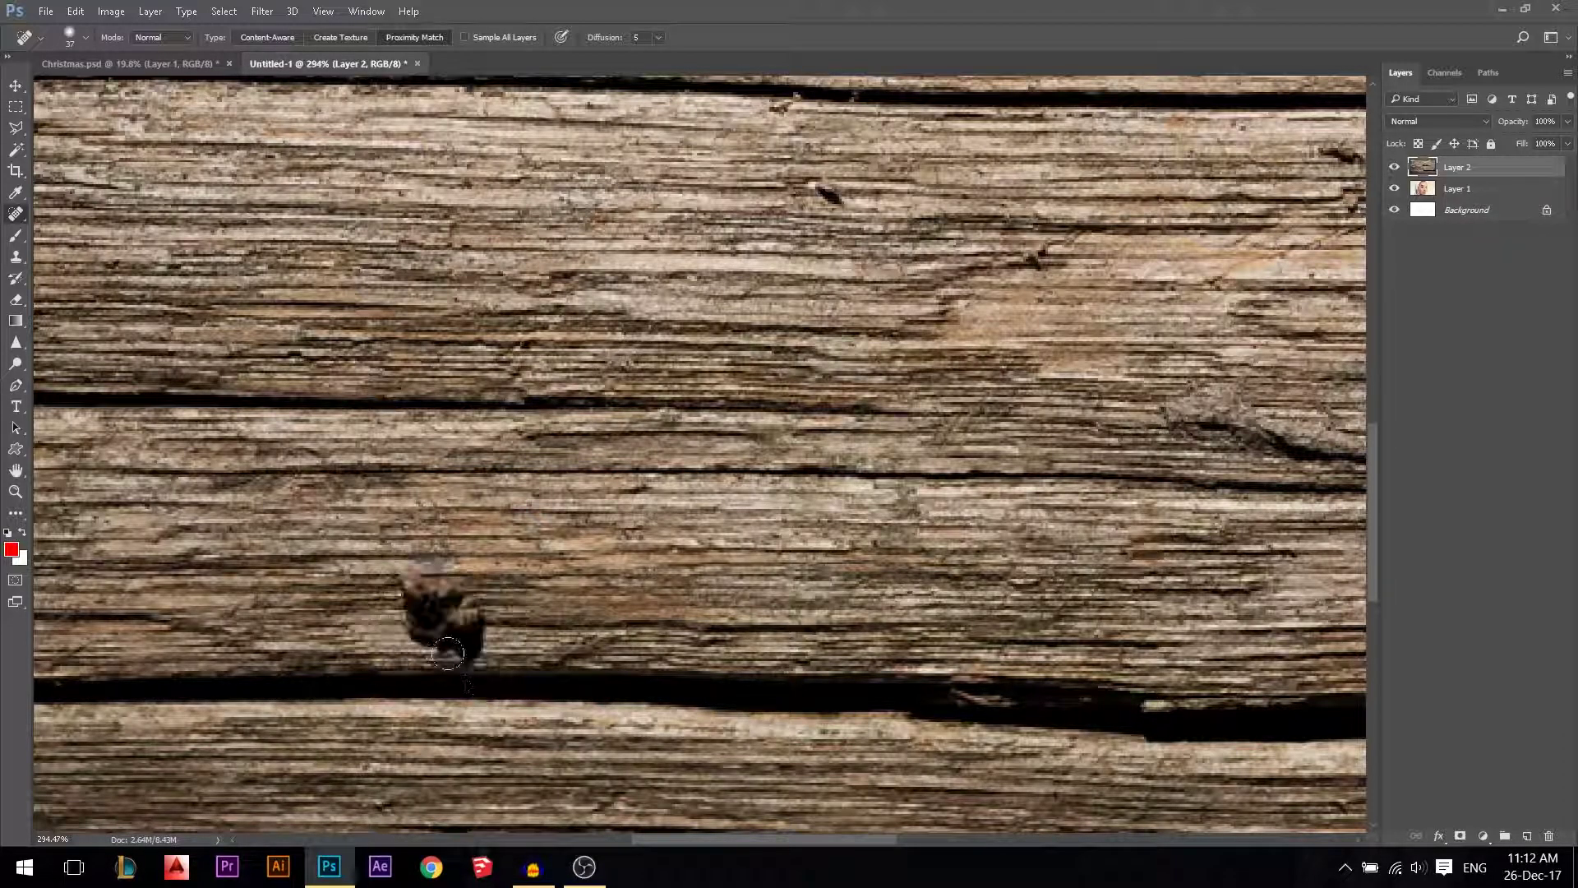
Try painting over the left-hand knot with the Healing Brush using sampled wood texture, and undo the healing strokes
{"action": "right_click", "coordinate": [18, 217]}
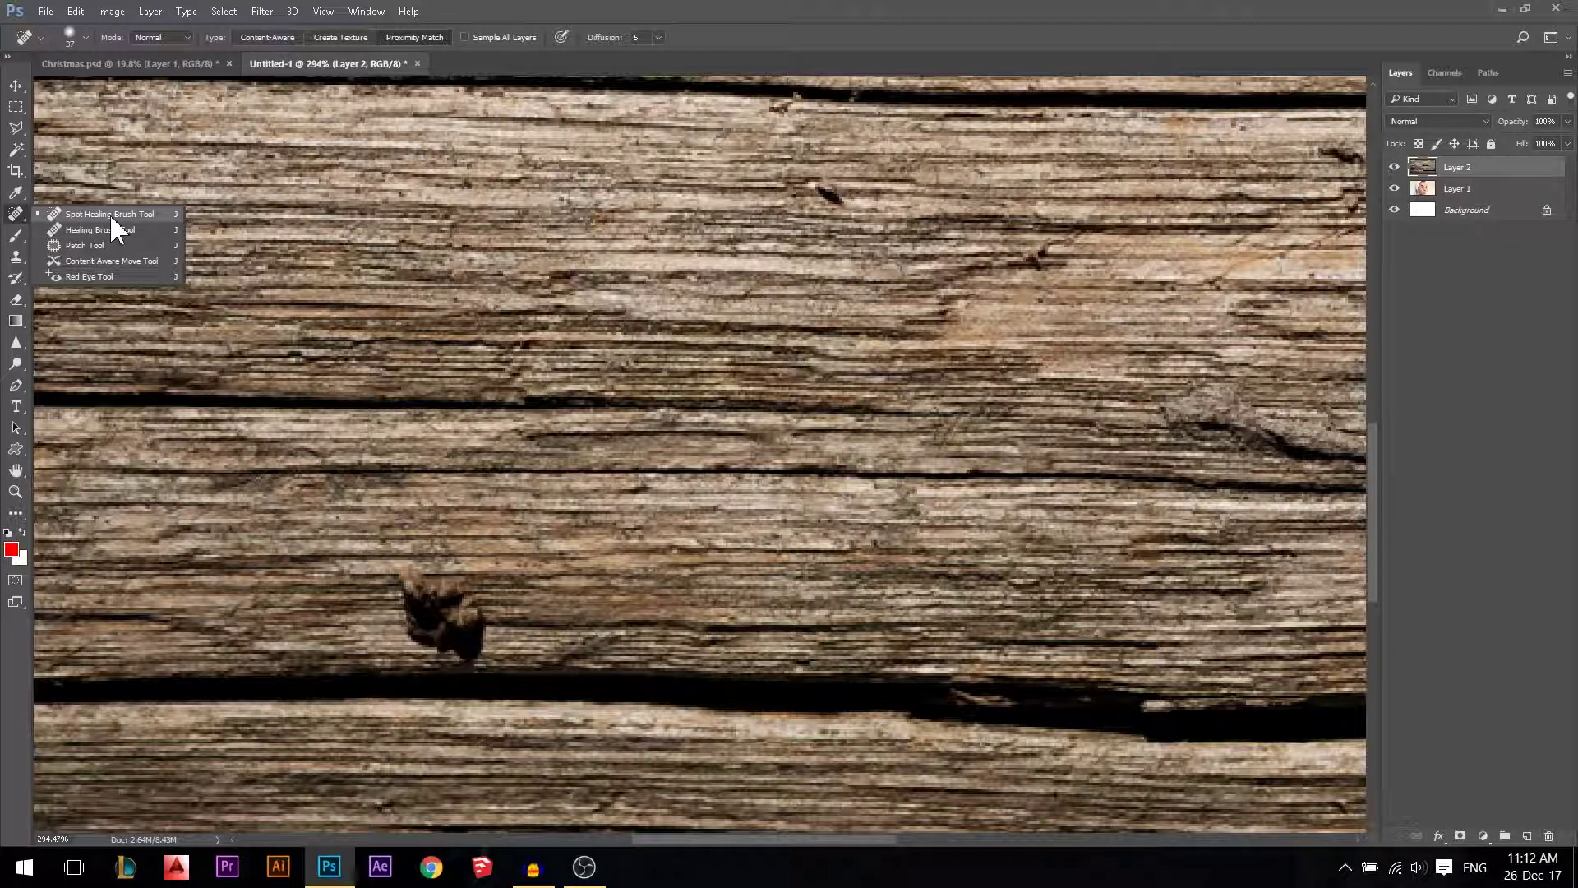
{"action": "left_click", "coordinate": [105, 230]}
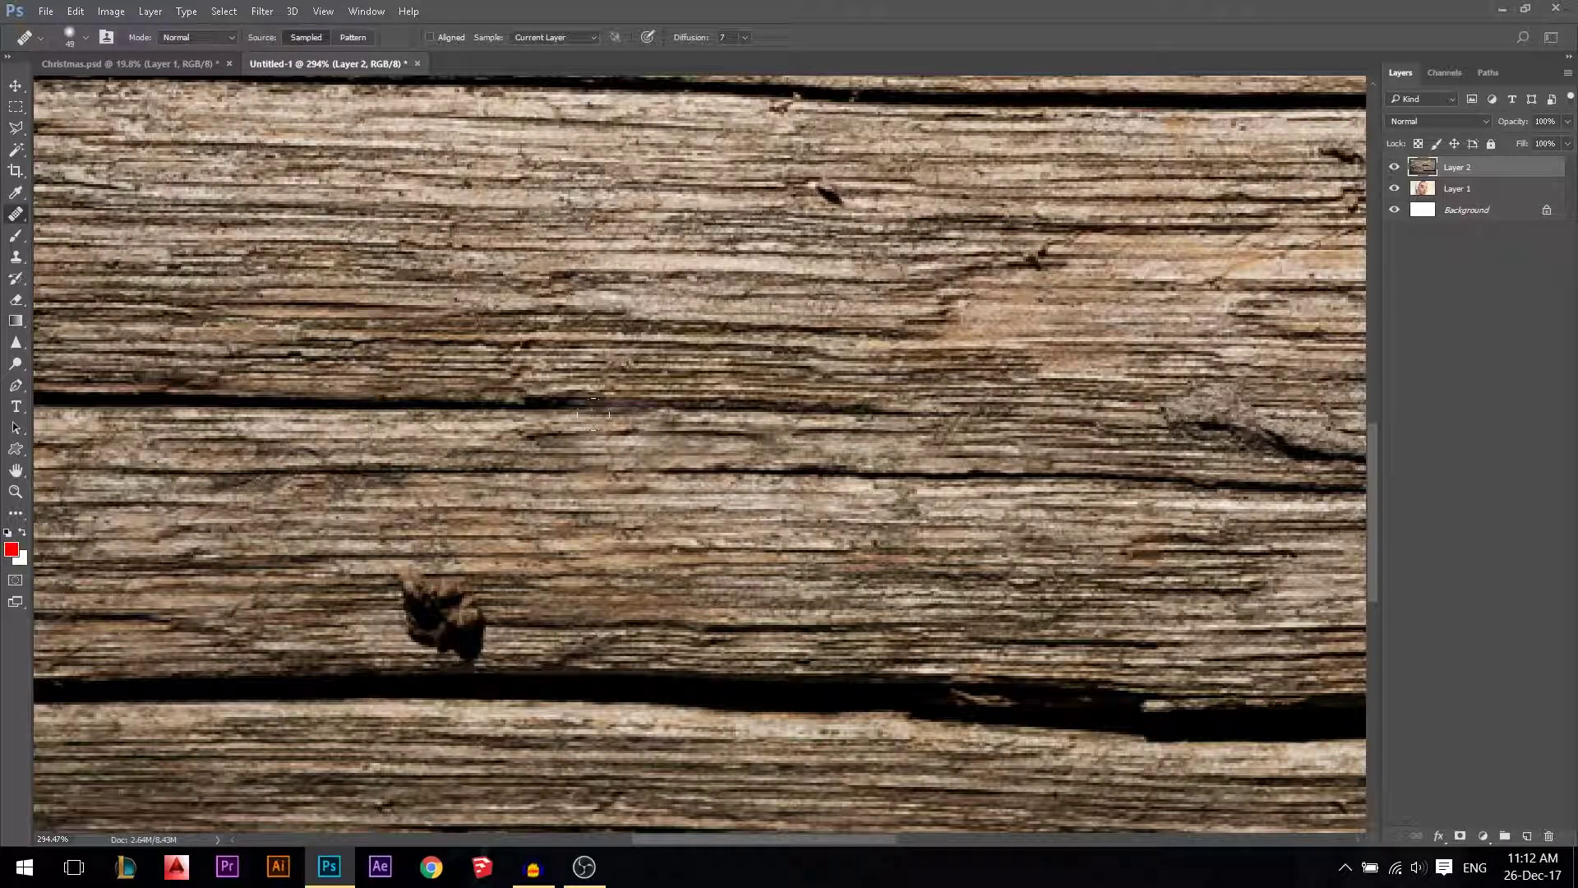
{"action": "key", "text": "ctrl+alt+z"}
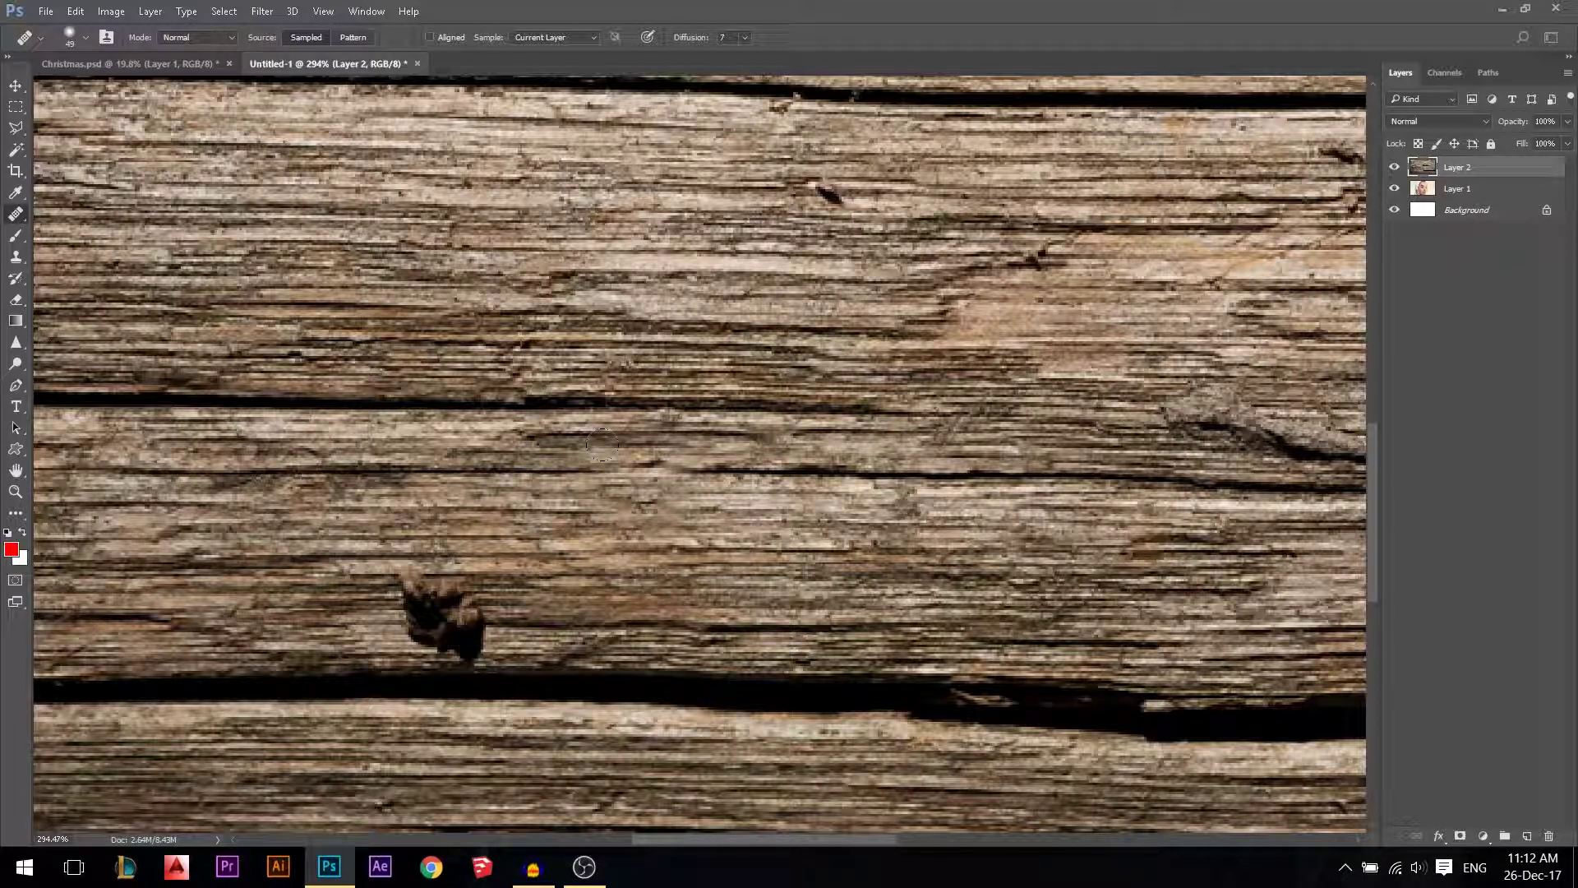
{"action": "key", "text": "ctrl+alt+z"}
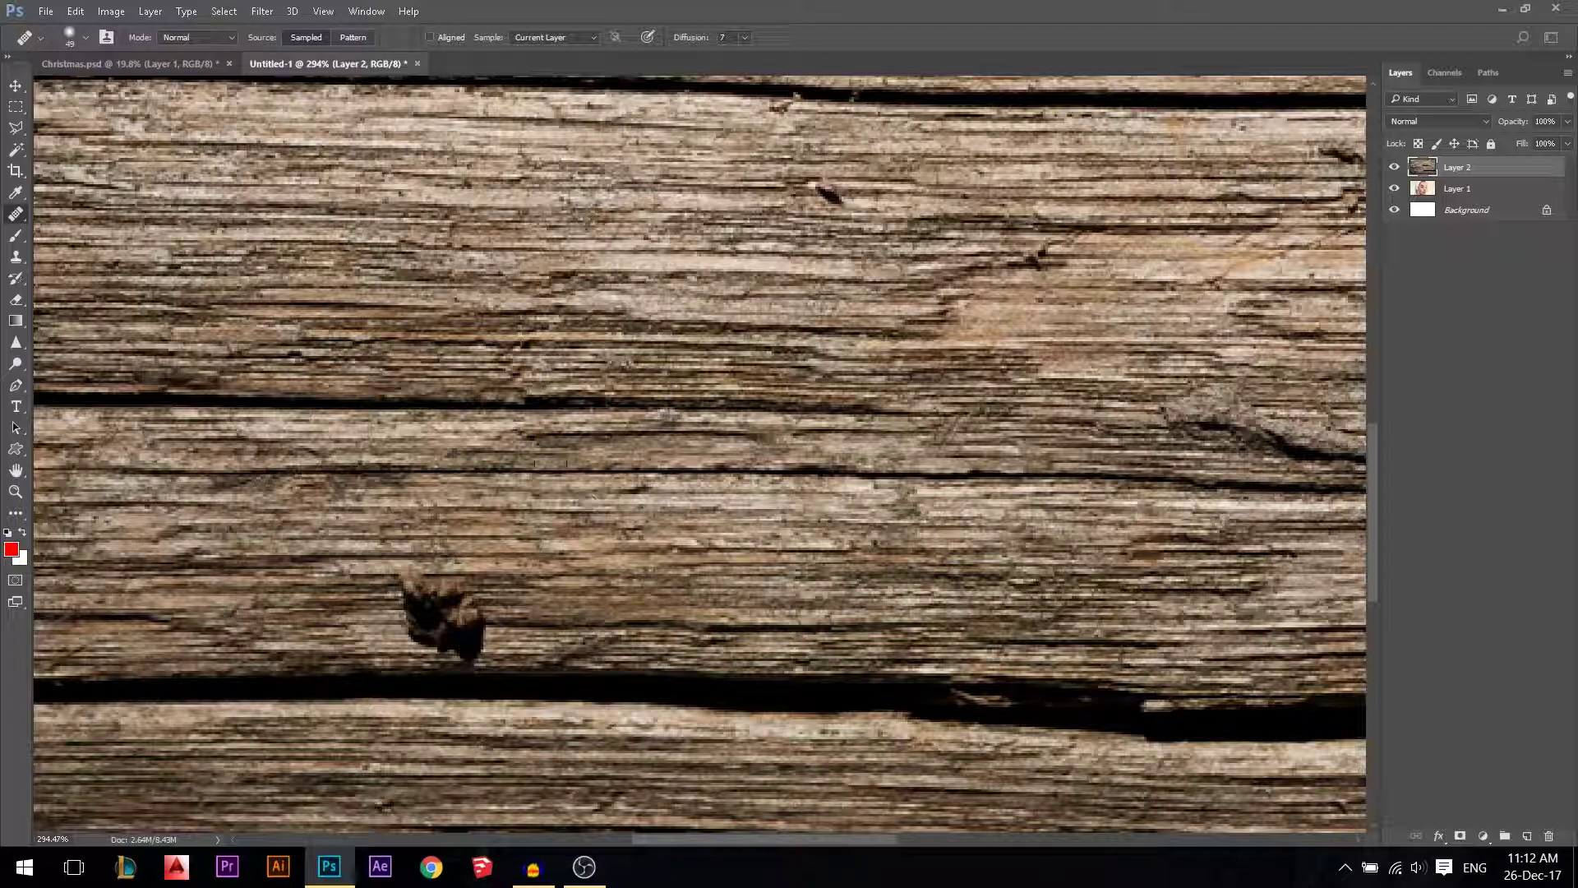
{"action": "left_click", "coordinate": [550, 464], "text": "alt"}
{"action": "left_click", "coordinate": [494, 594]}
{"action": "left_click", "coordinate": [438, 595]}
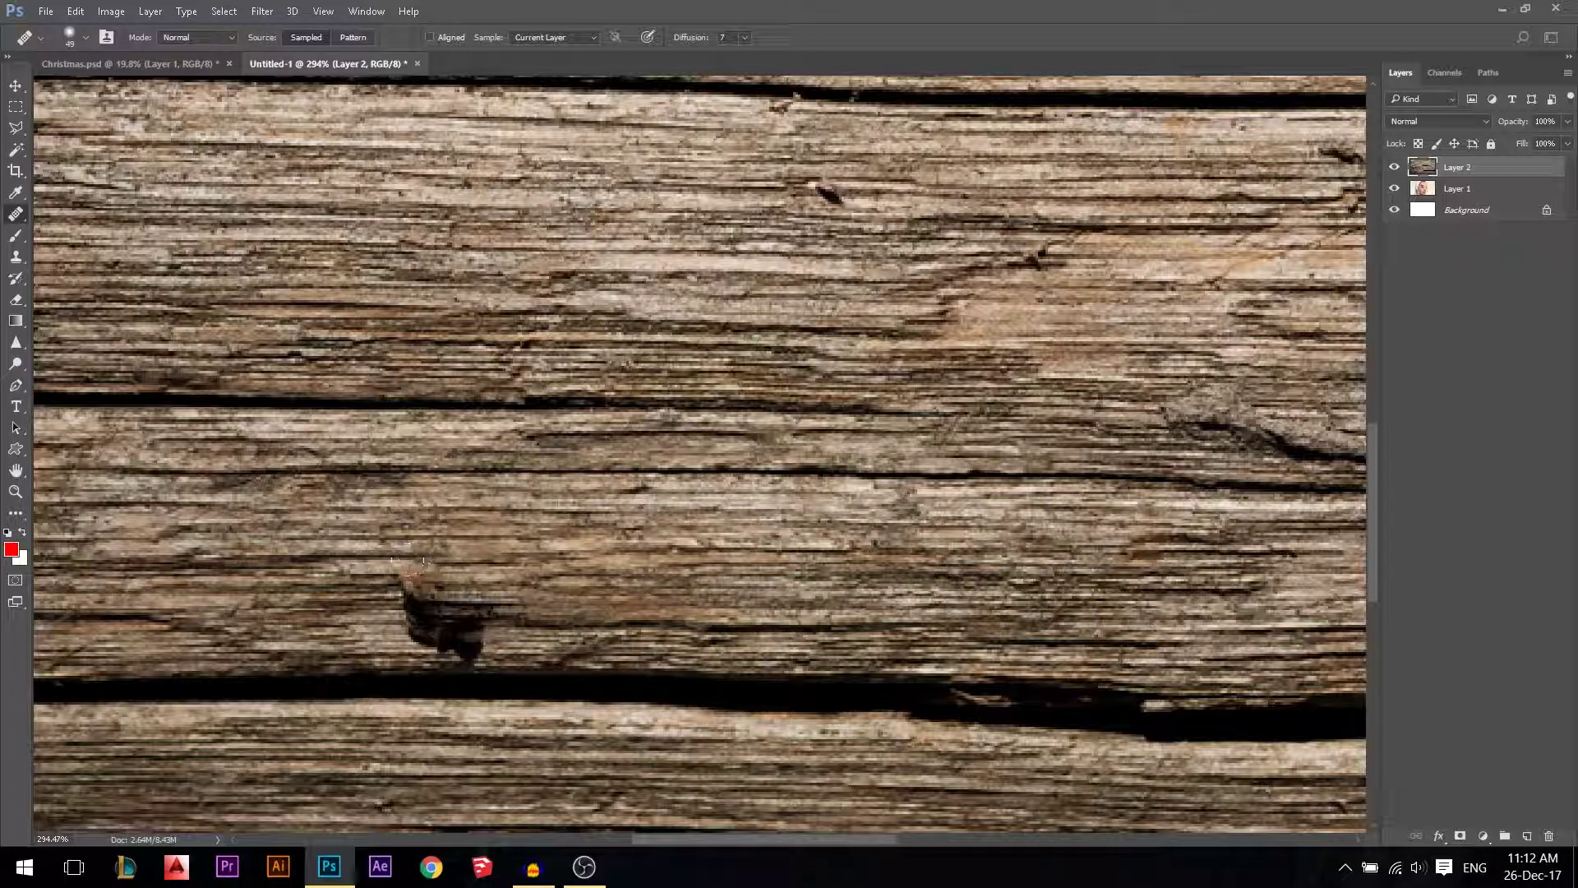
{"action": "left_click_drag", "start_coordinate": [383, 572], "coordinate": [421, 580]}
{"action": "left_click", "coordinate": [436, 581]}
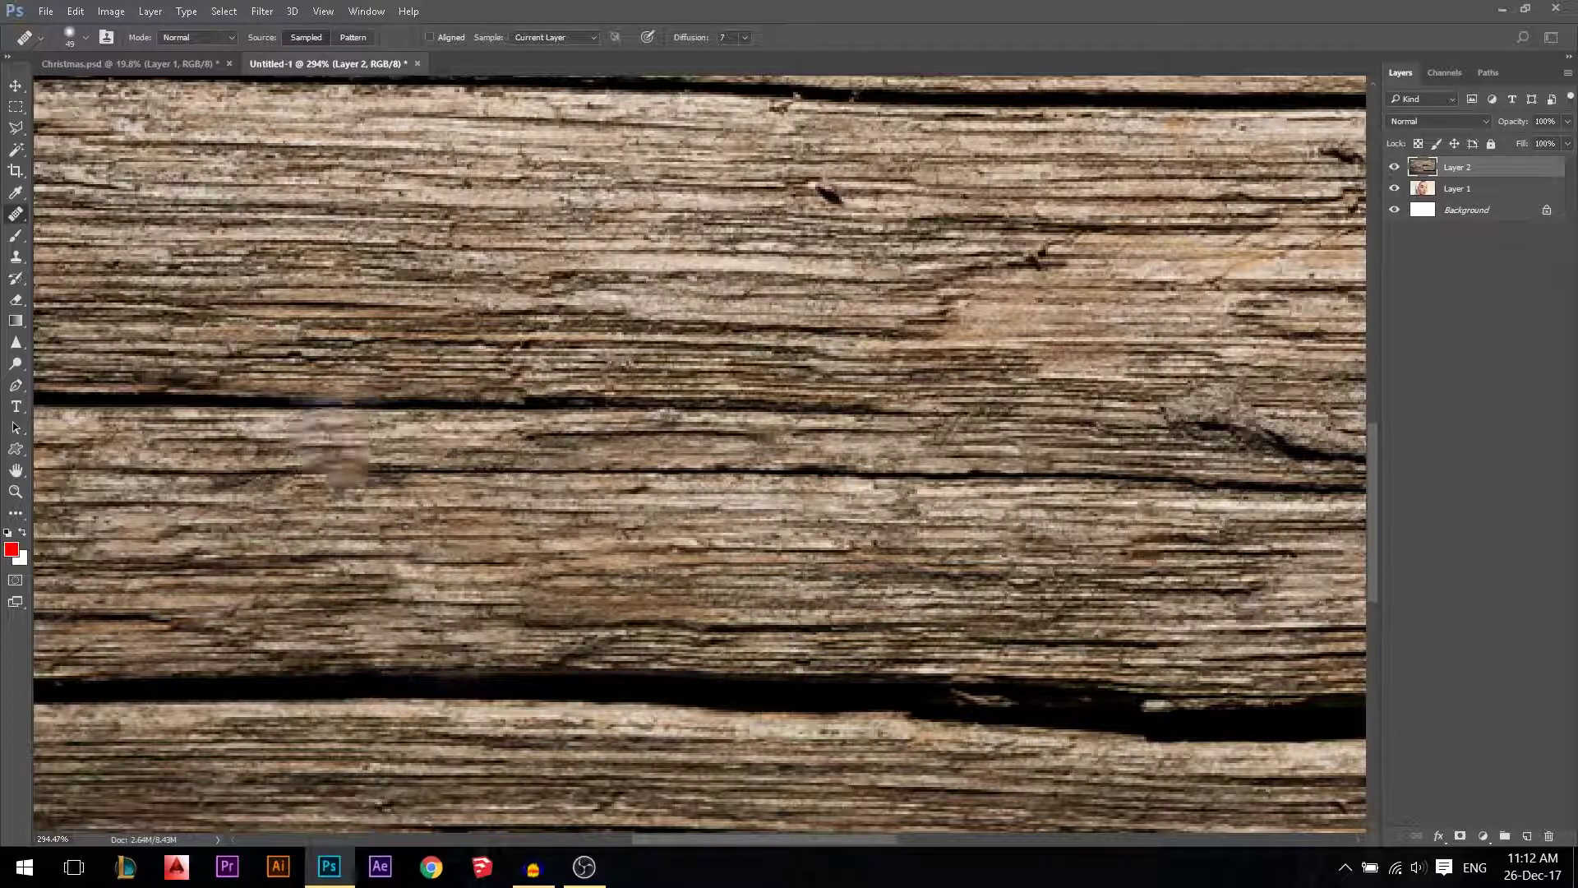
{"action": "key", "text": "ctrl+z"}
Switch to the Patch tool to work on the right-hand knot below the crack
{"action": "scroll", "coordinate": [498, 396], "scroll_direction": "down", "scroll_amount": 4}
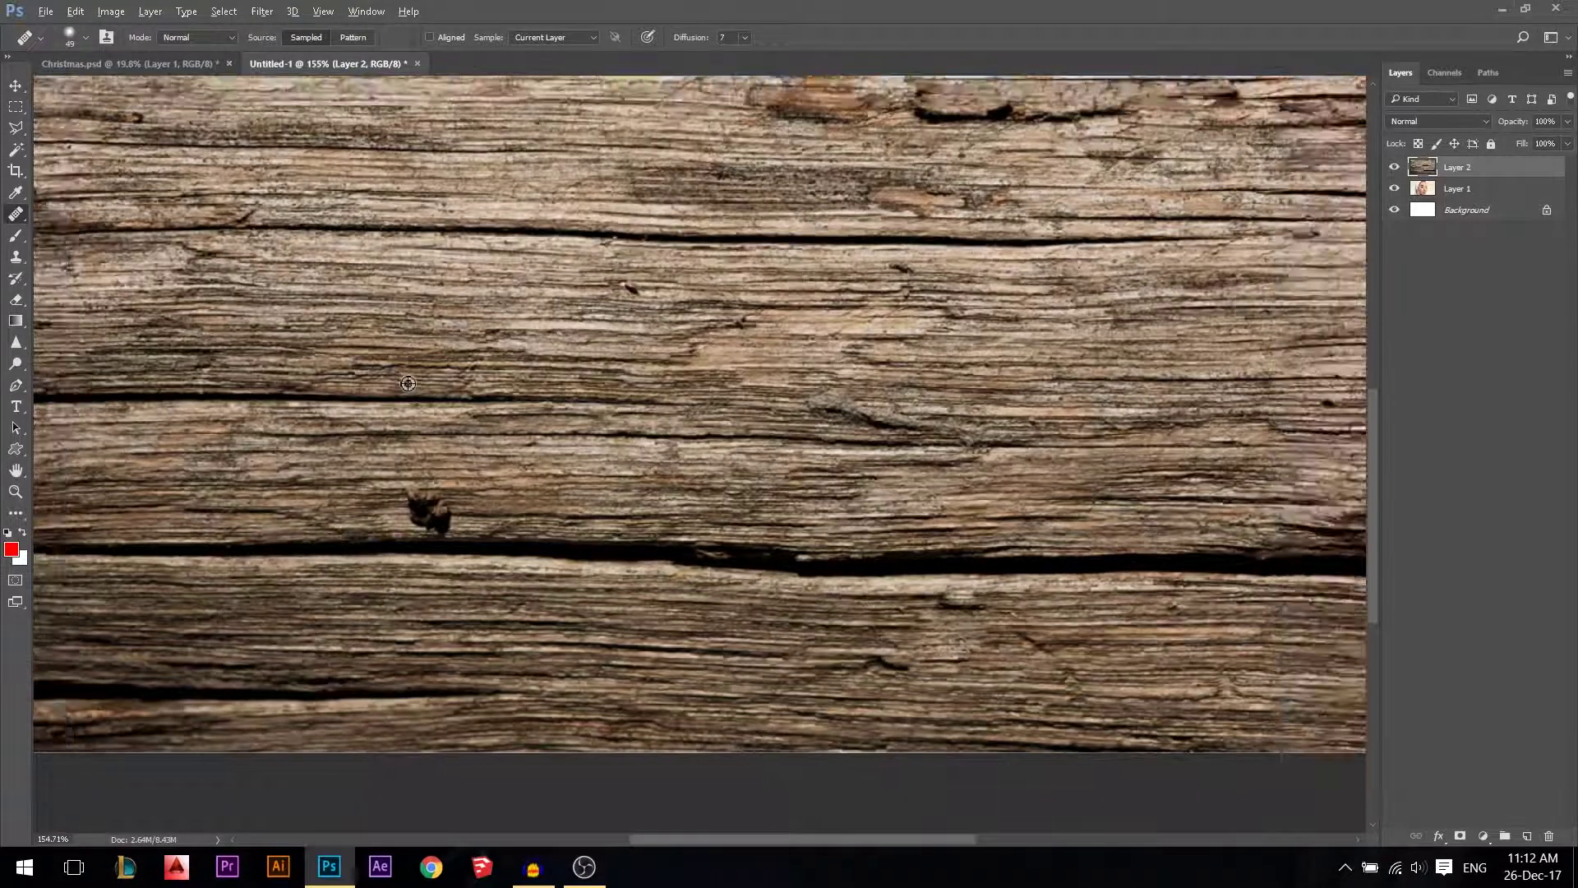
{"action": "scroll", "coordinate": [855, 646], "scroll_direction": "up", "scroll_amount": 2}
{"action": "scroll", "coordinate": [917, 680], "scroll_direction": "up", "scroll_amount": 2}
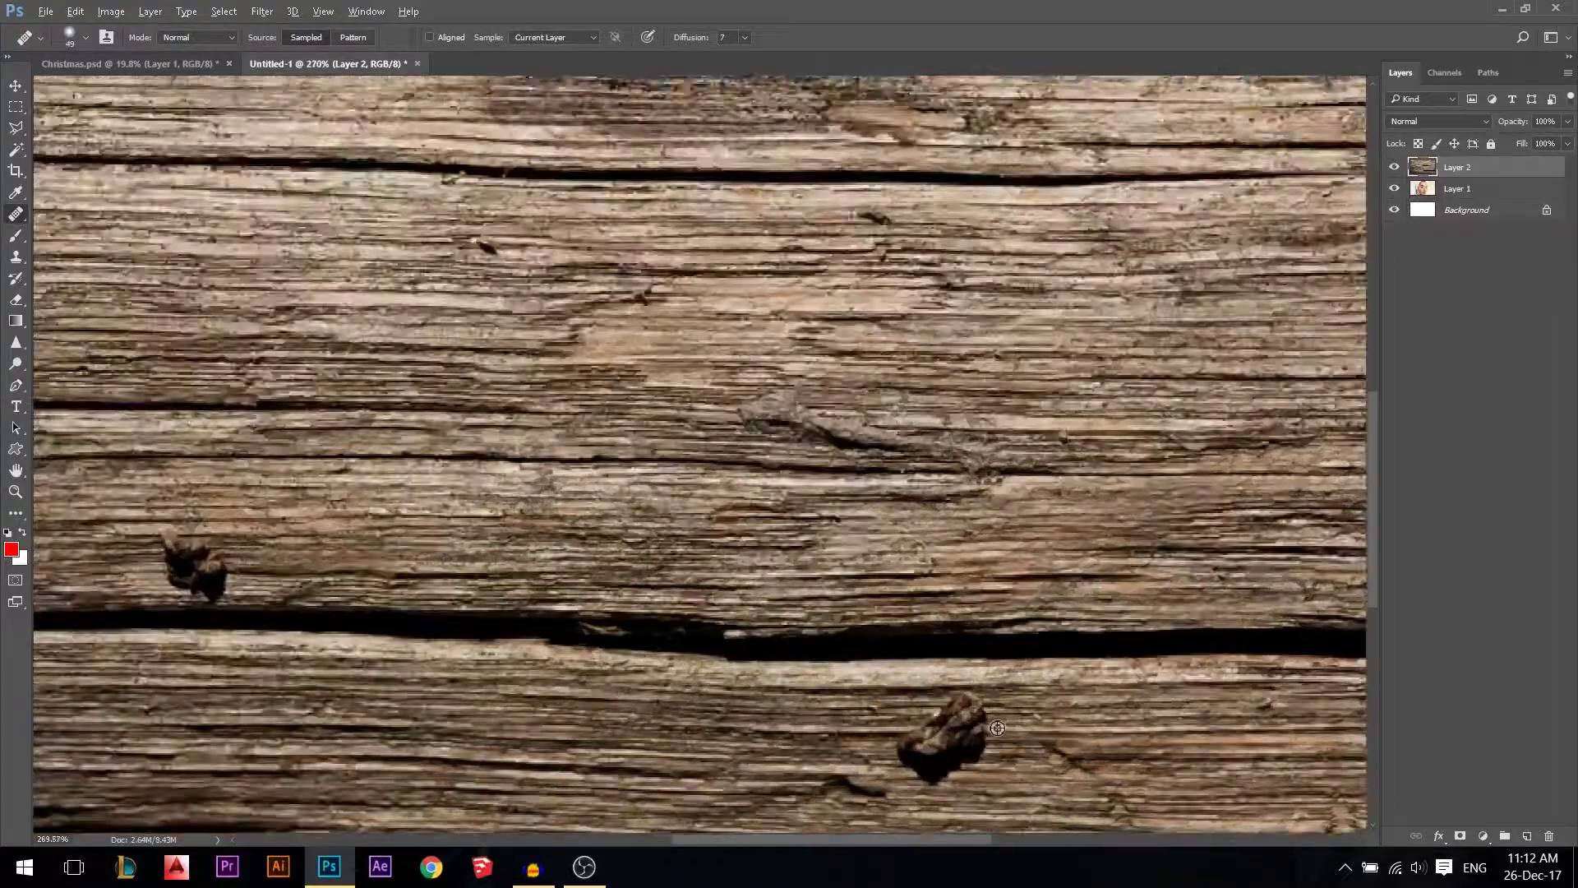
{"action": "right_click", "coordinate": [15, 215]}
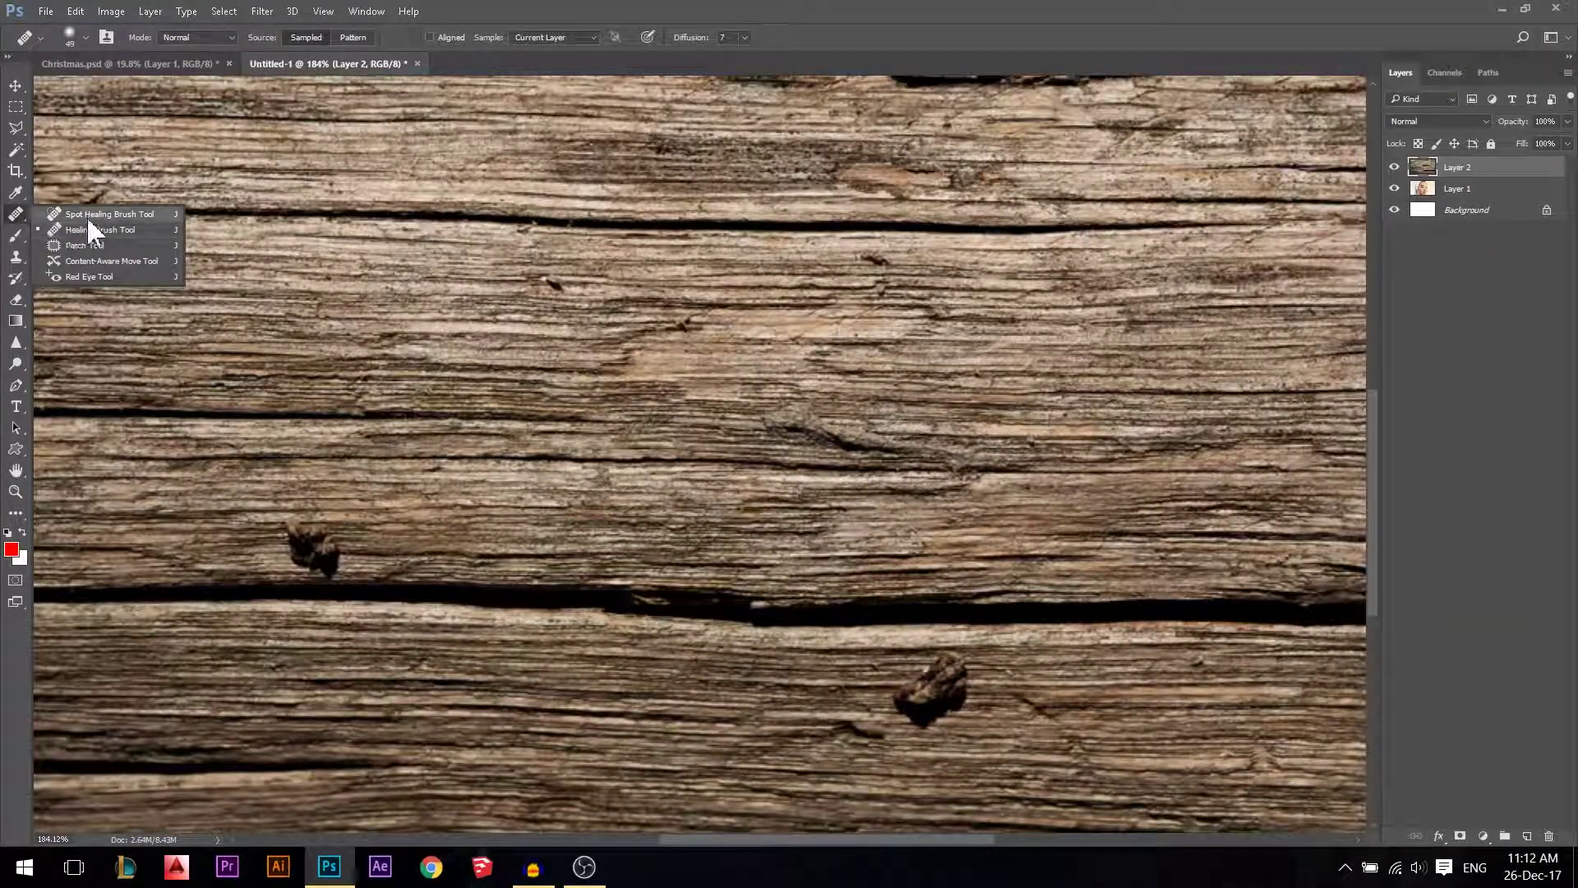
{"action": "left_click", "coordinate": [79, 247]}
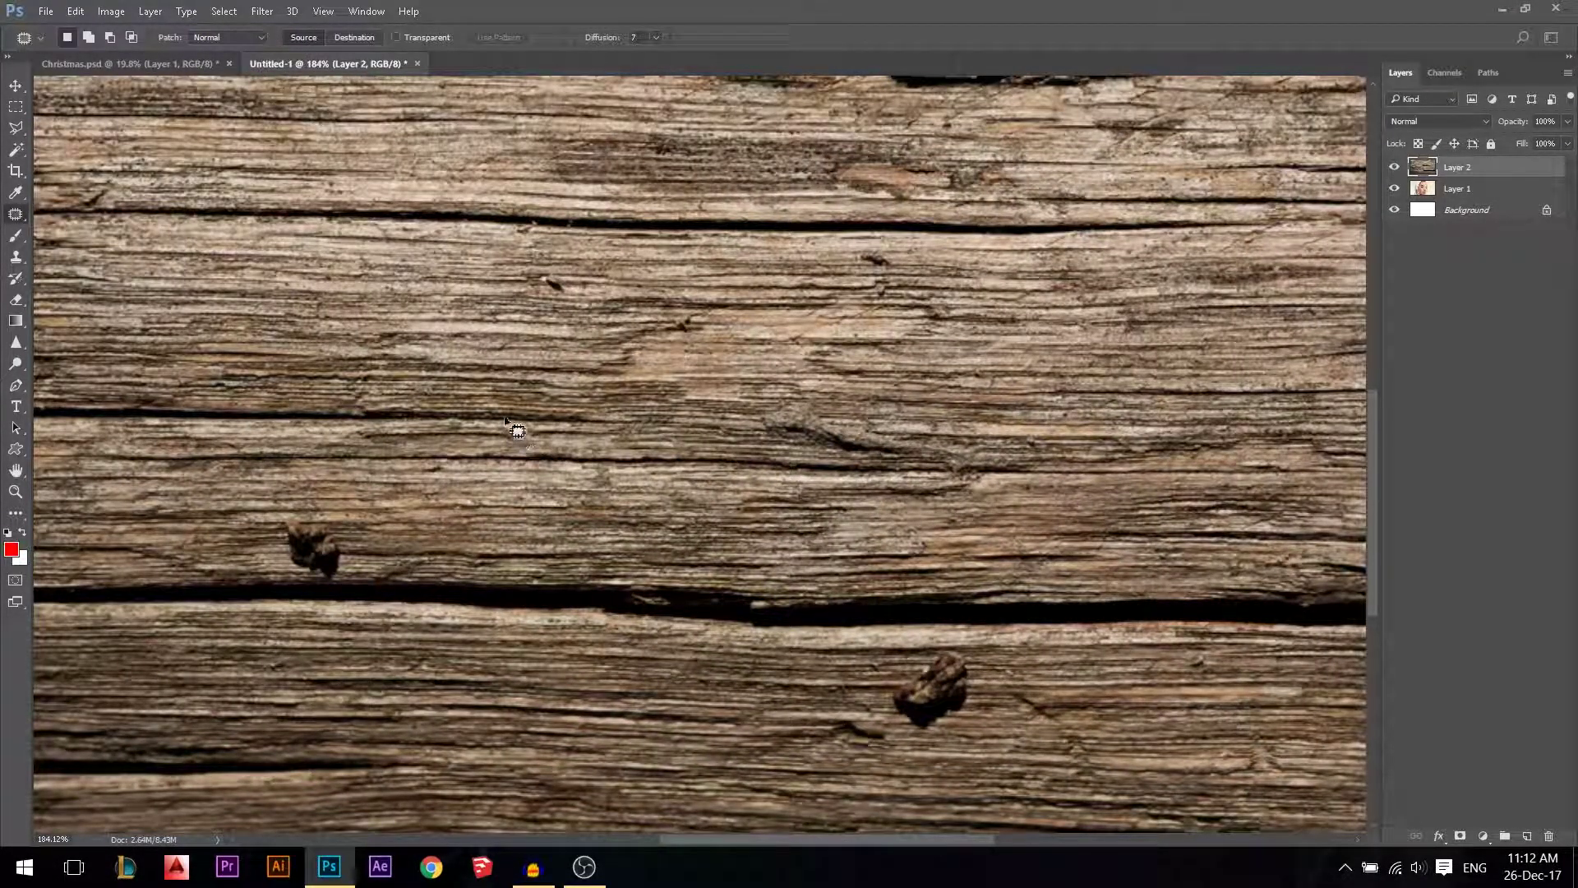
{"action": "scroll", "coordinate": [456, 452], "scroll_direction": "down", "scroll_amount": 3}
{"action": "scroll", "coordinate": [559, 308], "scroll_direction": "up", "scroll_amount": 3}
{"action": "scroll", "coordinate": [841, 691], "scroll_direction": "up", "scroll_amount": 4}
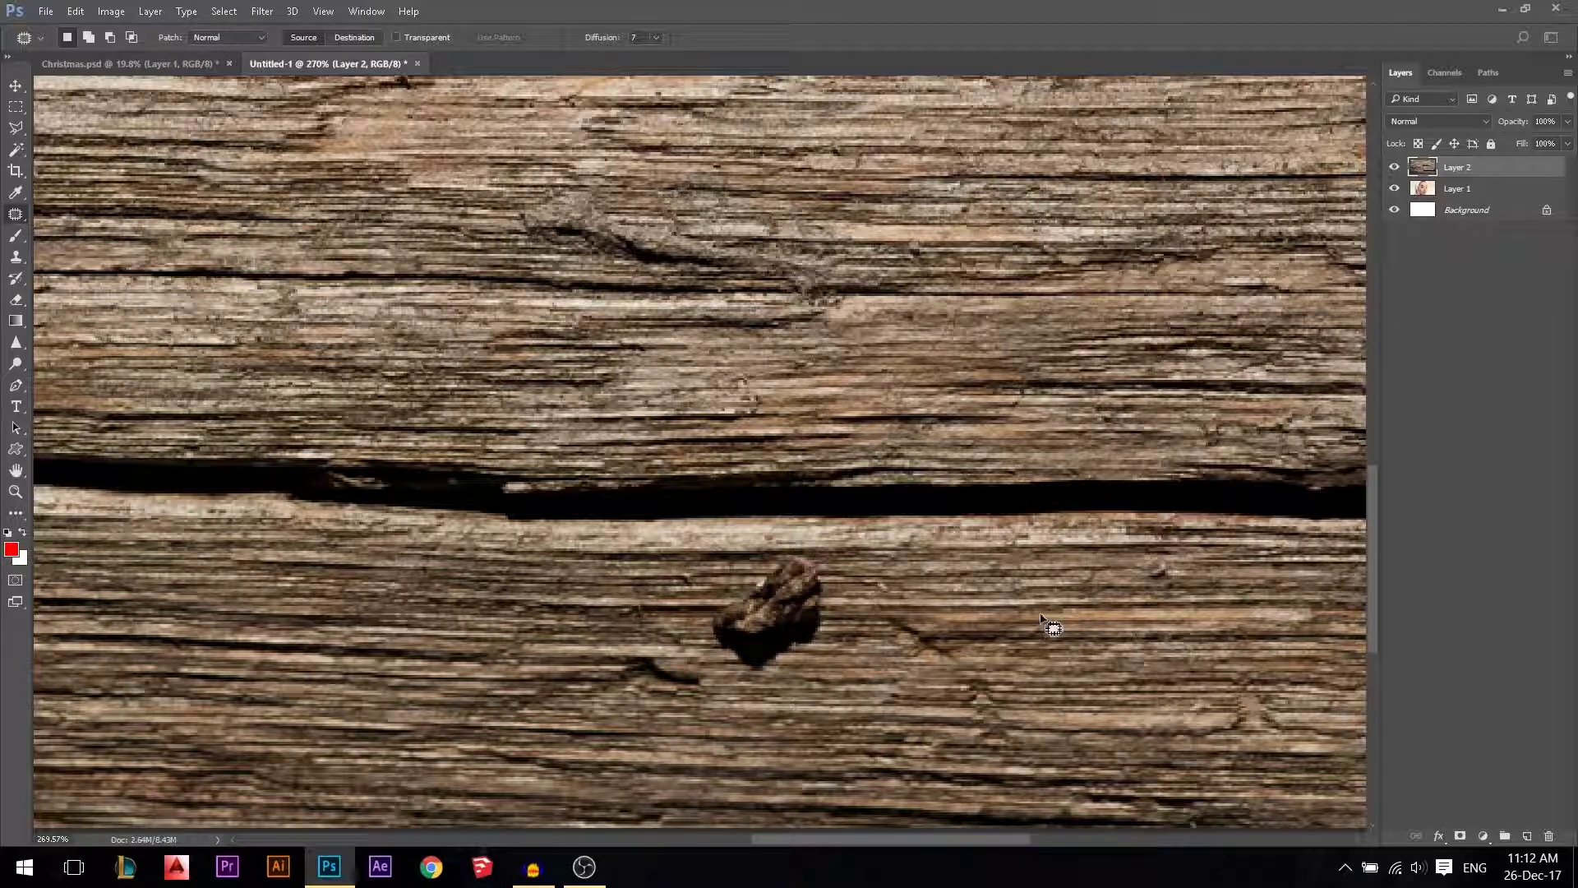
Try to patch the right-hand knot with the clean wood beside it, and undo the patch
{"action": "mouse_move", "coordinate": [804, 672]}
{"action": "left_mouse_down"}
{"action": "mouse_move", "coordinate": [735, 675]}
{"action": "mouse_move", "coordinate": [701, 654]}
{"action": "mouse_move", "coordinate": [720, 573]}
{"action": "mouse_move", "coordinate": [808, 545]}
{"action": "mouse_move", "coordinate": [838, 562]}
{"action": "mouse_move", "coordinate": [814, 657]}
{"action": "mouse_move", "coordinate": [880, 622]}
{"action": "mouse_move", "coordinate": [1010, 622]}
{"action": "left_mouse_up"}
{"action": "key", "text": "ctrl+d"}
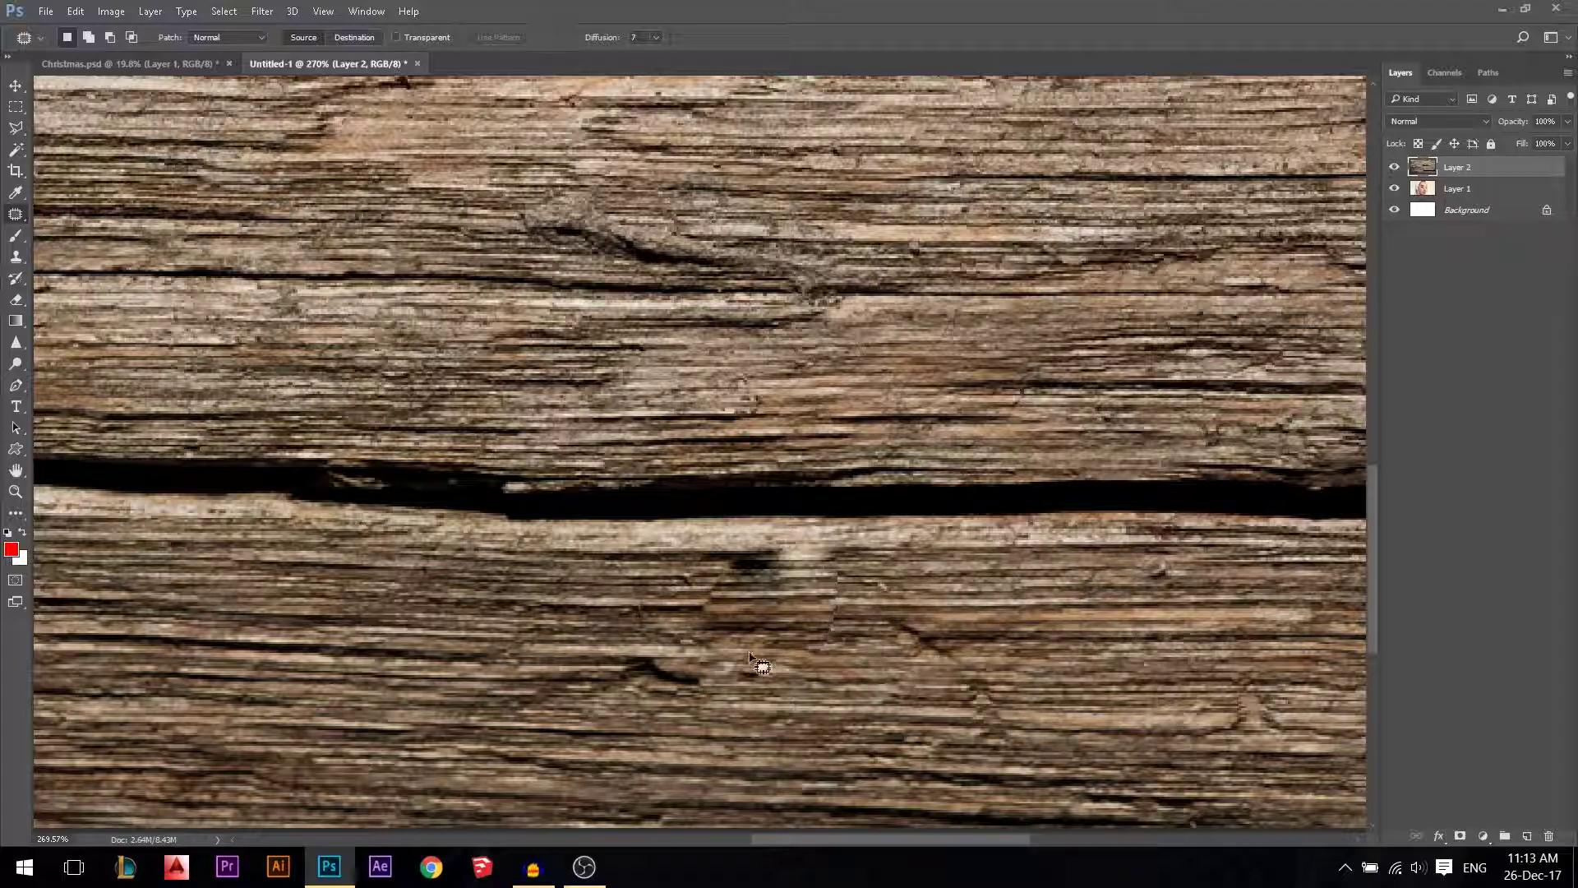
{"action": "key", "text": "ctrl+alt+z"}
{"action": "key", "text": "ctrl+alt+z"}
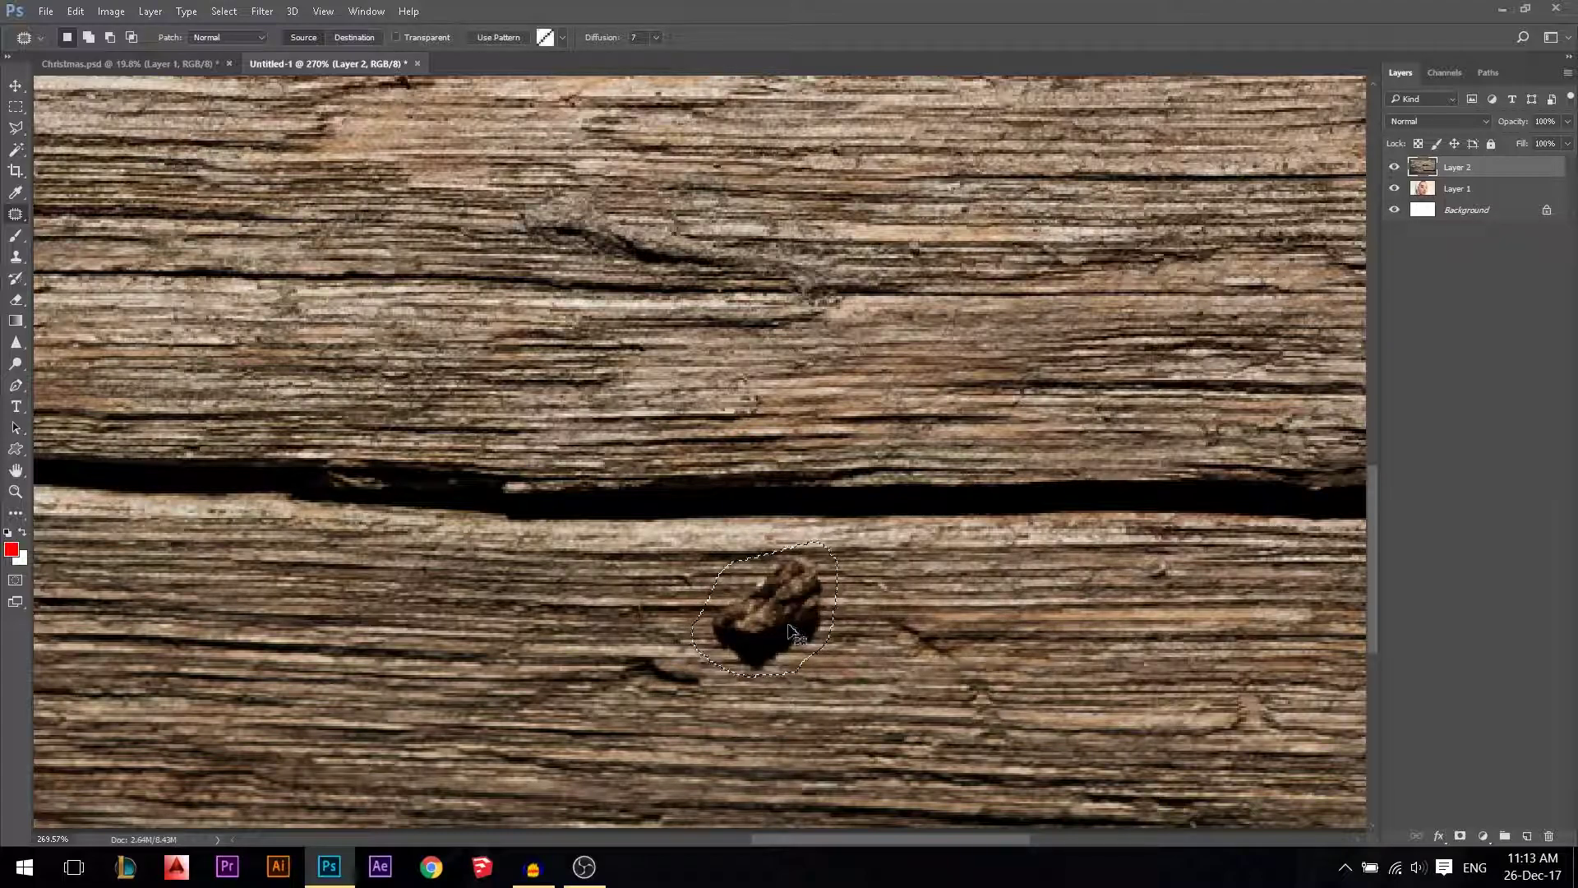
Outline clean wood beside the right-hand knot and patch it with the knot to duplicate the knot there, clearing the selection
{"action": "key", "text": "ctrl+d"}
{"action": "mouse_move", "coordinate": [971, 566]}
{"action": "left_mouse_down"}
{"action": "mouse_move", "coordinate": [1078, 660]}
{"action": "mouse_move", "coordinate": [987, 680]}
{"action": "mouse_move", "coordinate": [924, 609]}
{"action": "left_mouse_up"}
{"action": "left_click_drag", "start_coordinate": [1005, 625], "coordinate": [768, 613]}
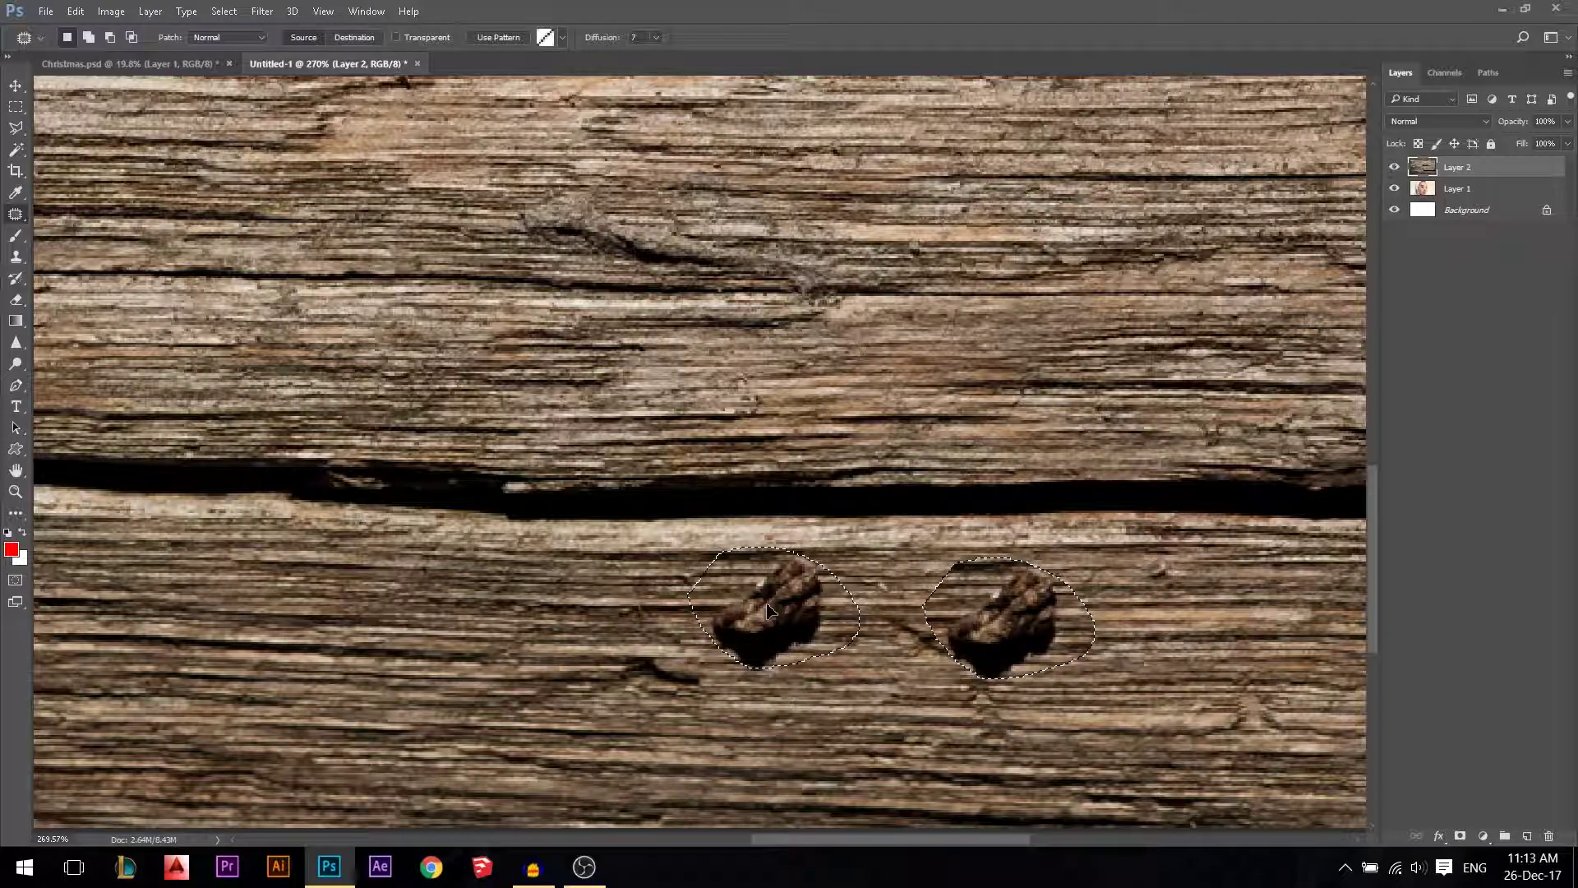
{"action": "left_click_drag", "start_coordinate": [769, 610], "coordinate": [769, 610]}
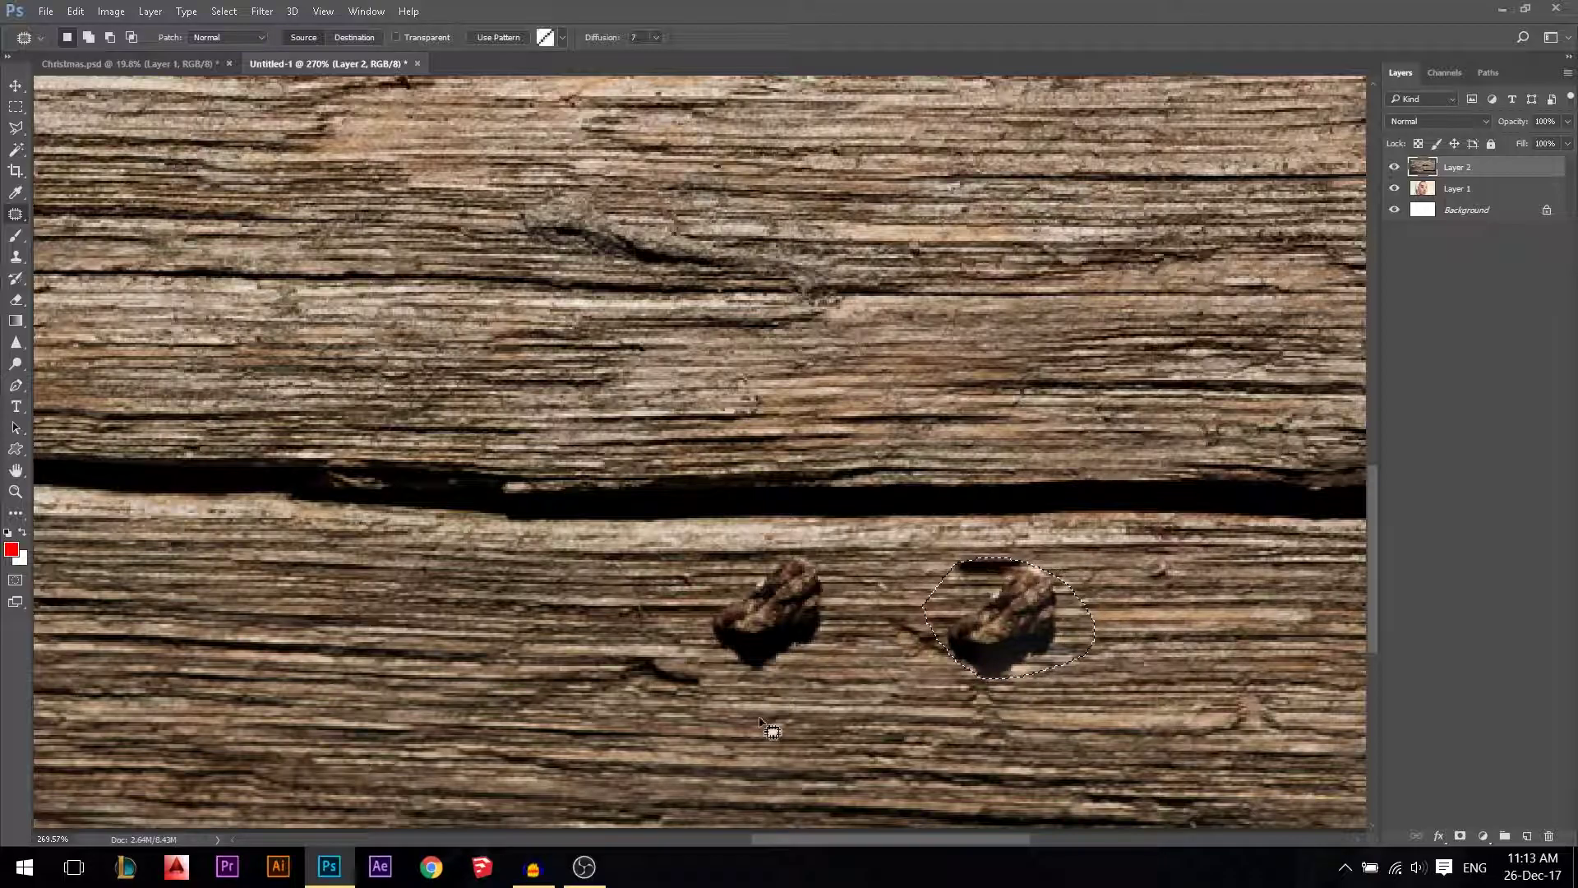
{"action": "key", "text": "ctrl+d"}
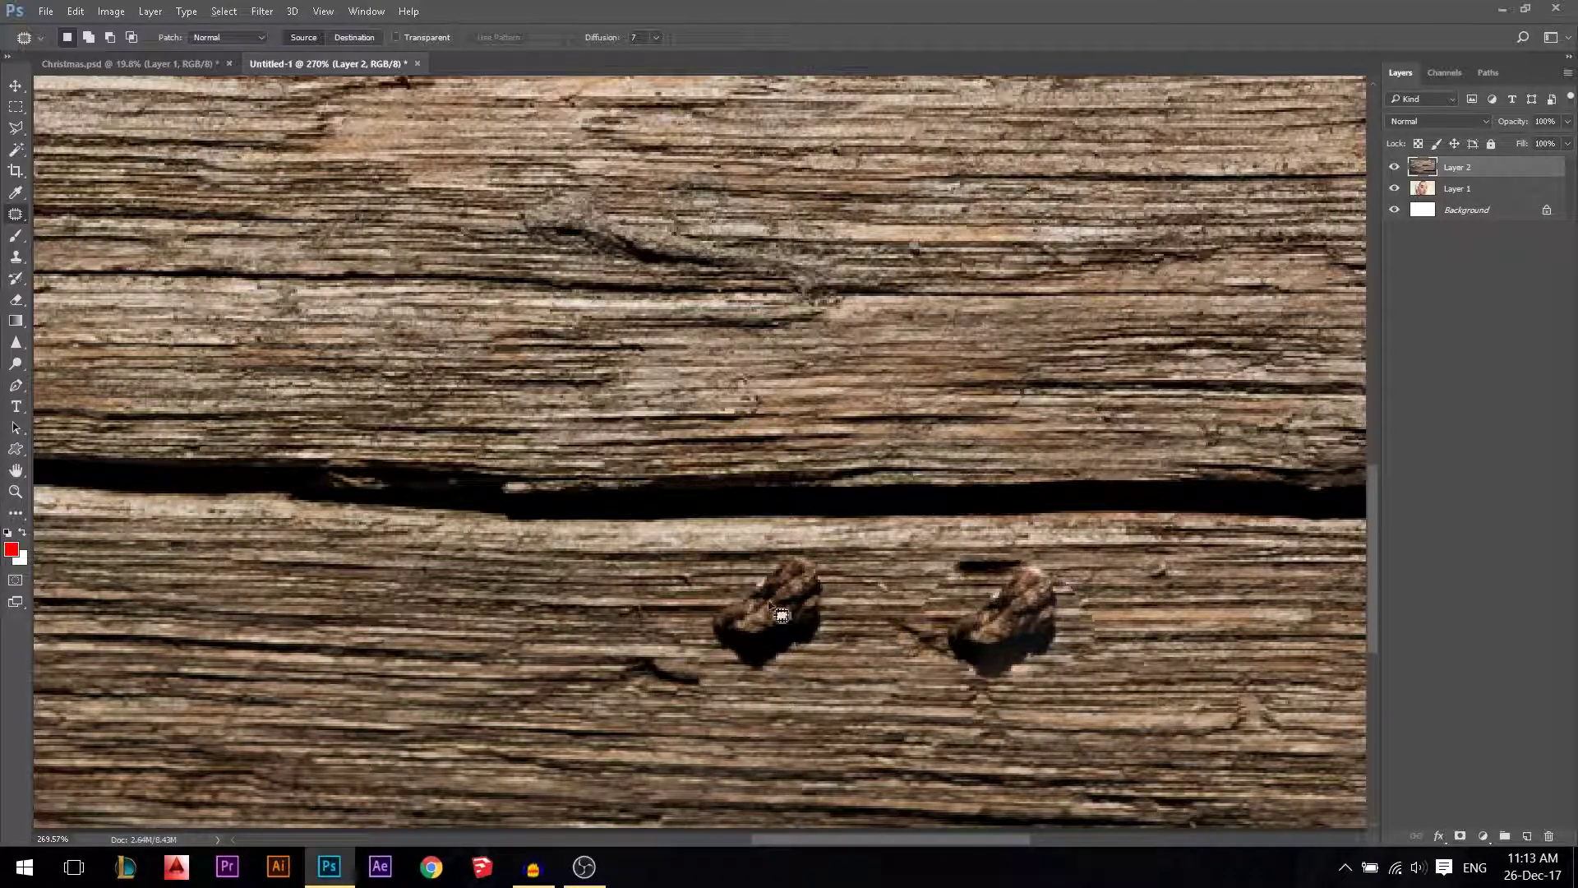
{"action": "scroll", "coordinate": [1007, 658], "scroll_direction": "down", "scroll_amount": 2}
{"action": "scroll", "coordinate": [1016, 691], "scroll_direction": "down", "scroll_amount": 2}
{"action": "scroll", "coordinate": [983, 703], "scroll_direction": "up", "scroll_amount": 3}
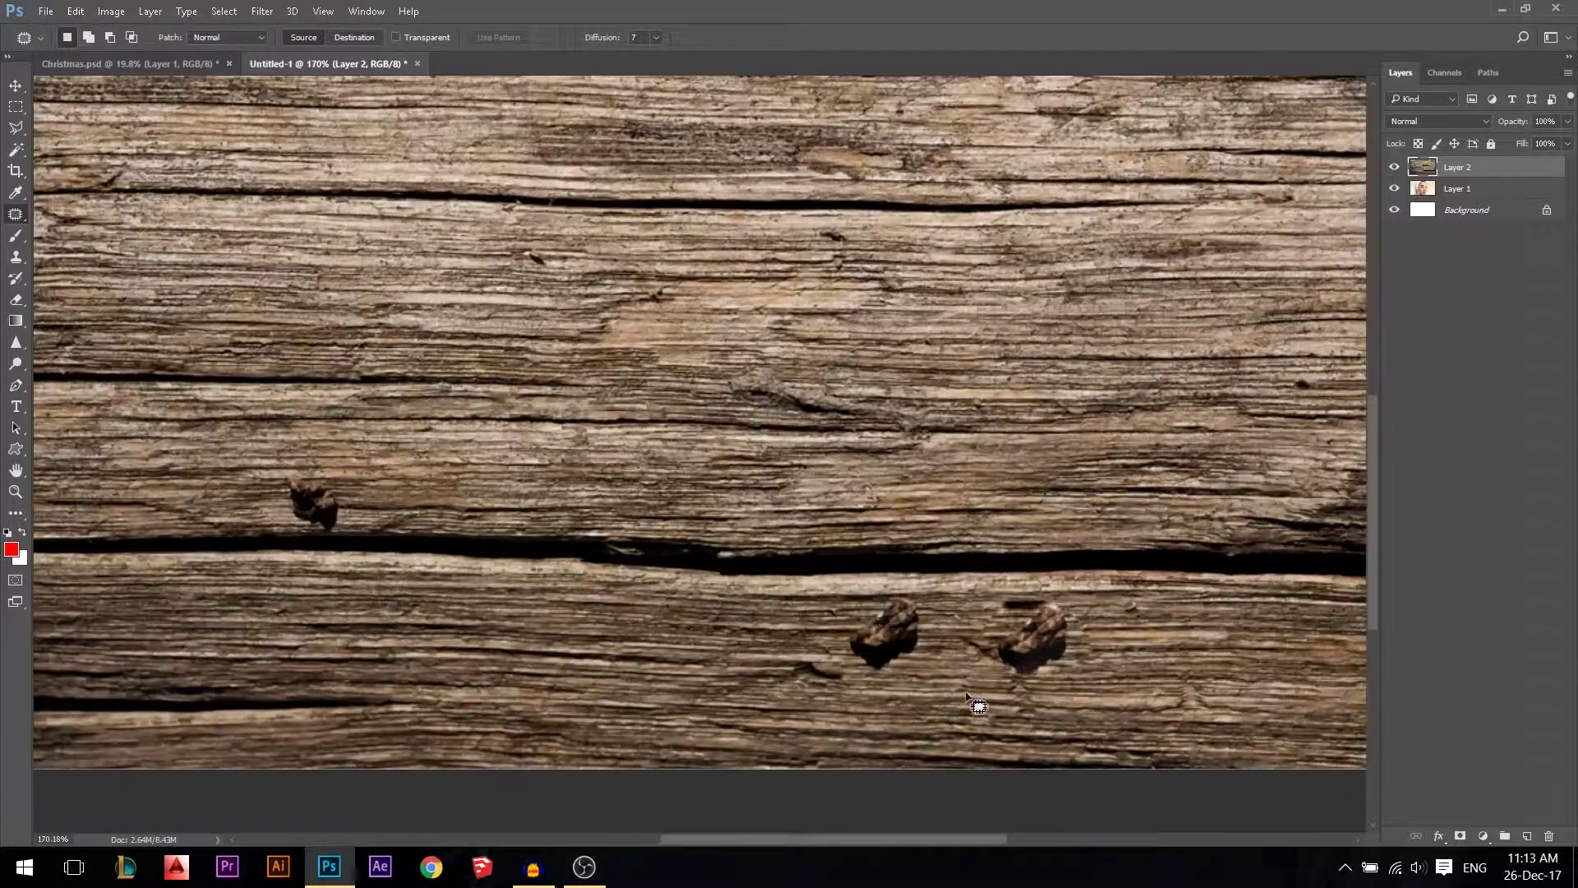
{"action": "scroll", "coordinate": [436, 568], "scroll_direction": "up", "scroll_amount": 3}
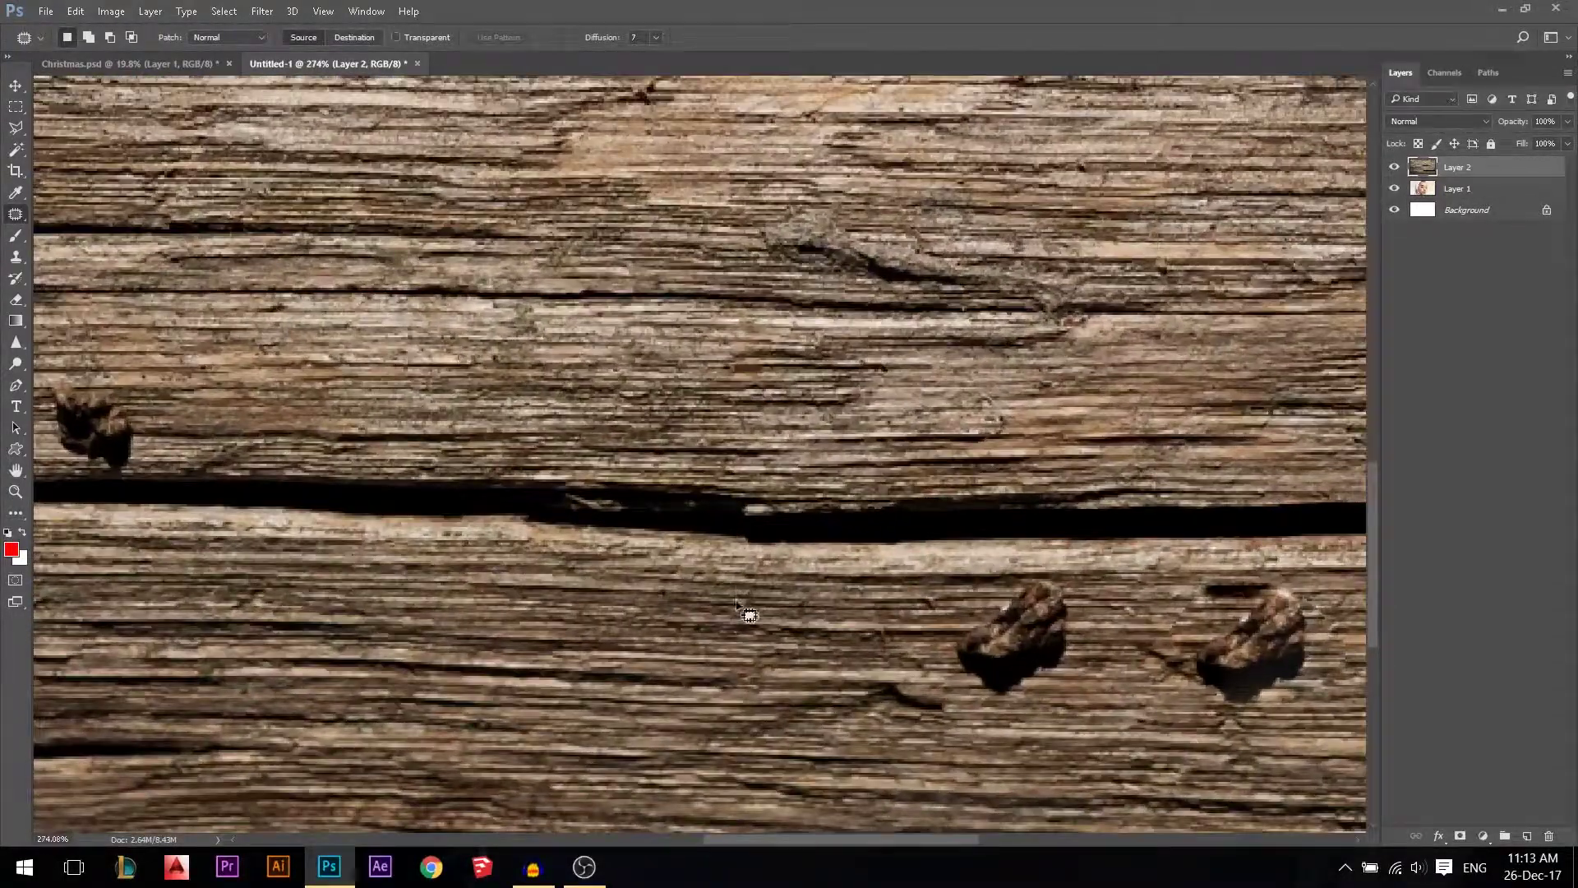
{"action": "left_click_drag", "start_coordinate": [738, 587], "coordinate": [831, 601]}
{"action": "mouse_move", "coordinate": [946, 657]}
{"action": "left_mouse_down"}
{"action": "mouse_move", "coordinate": [1018, 550]}
{"action": "mouse_move", "coordinate": [1076, 553]}
{"action": "left_mouse_up"}
{"action": "mouse_move", "coordinate": [1046, 719]}
{"action": "left_mouse_down"}
{"action": "mouse_move", "coordinate": [983, 719]}
{"action": "mouse_move", "coordinate": [937, 675]}
{"action": "left_mouse_up"}
{"action": "left_click_drag", "start_coordinate": [742, 628], "coordinate": [810, 631]}
{"action": "key", "text": "Return"}
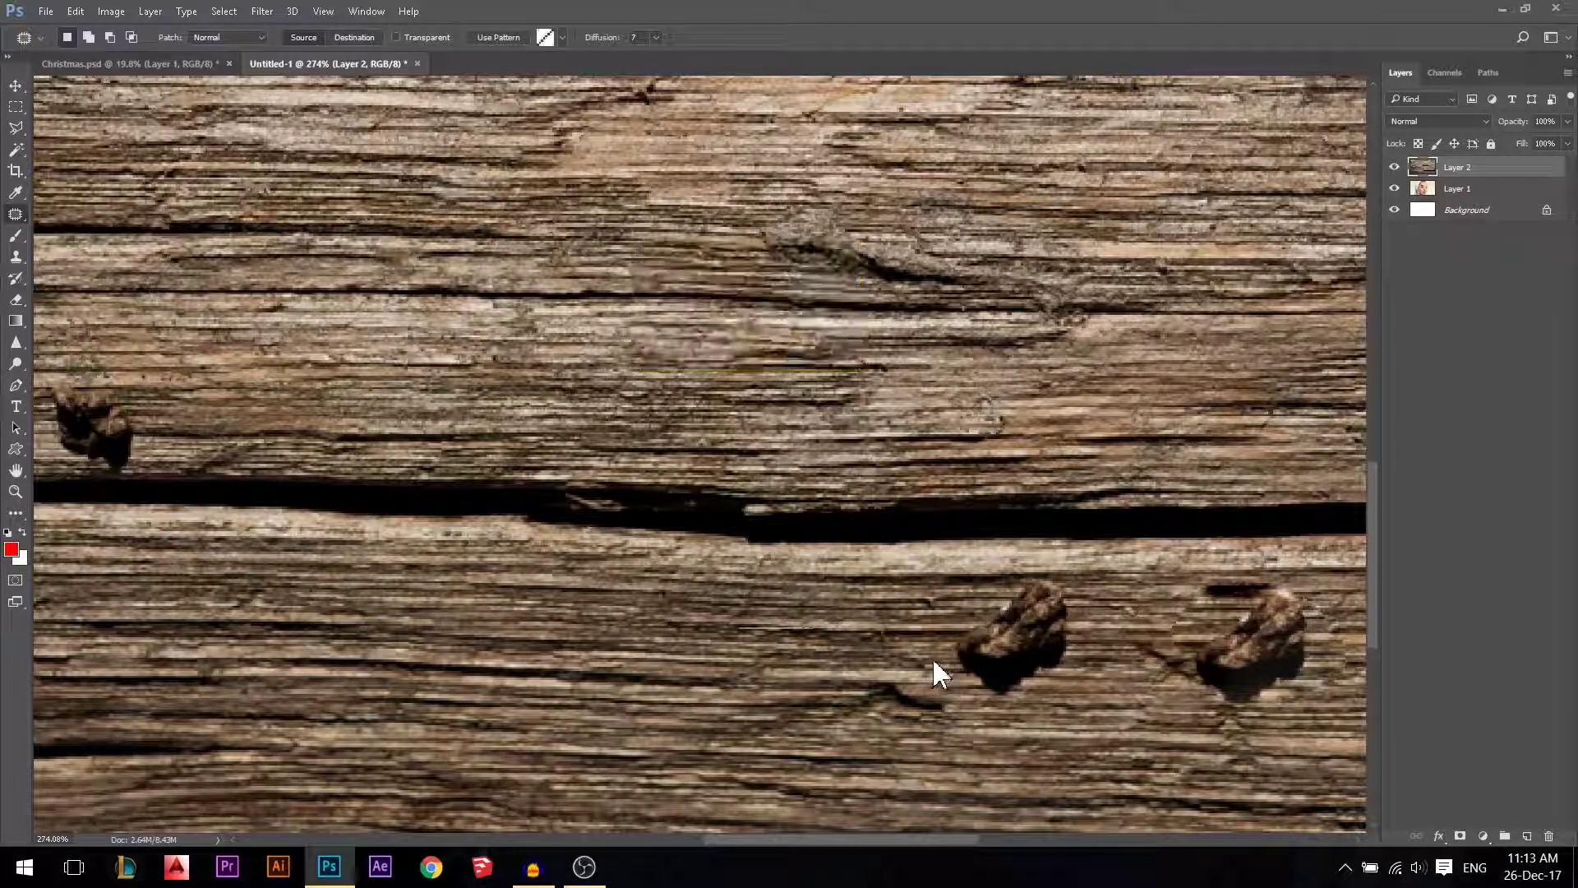
Outline the original knot below the crack and patch it with the clean wood to its left, clearing the selection
{"action": "mouse_move", "coordinate": [934, 663]}
{"action": "left_mouse_down"}
{"action": "mouse_move", "coordinate": [974, 600]}
{"action": "mouse_move", "coordinate": [1134, 655]}
{"action": "mouse_move", "coordinate": [958, 685]}
{"action": "mouse_move", "coordinate": [984, 700]}
{"action": "left_mouse_up"}
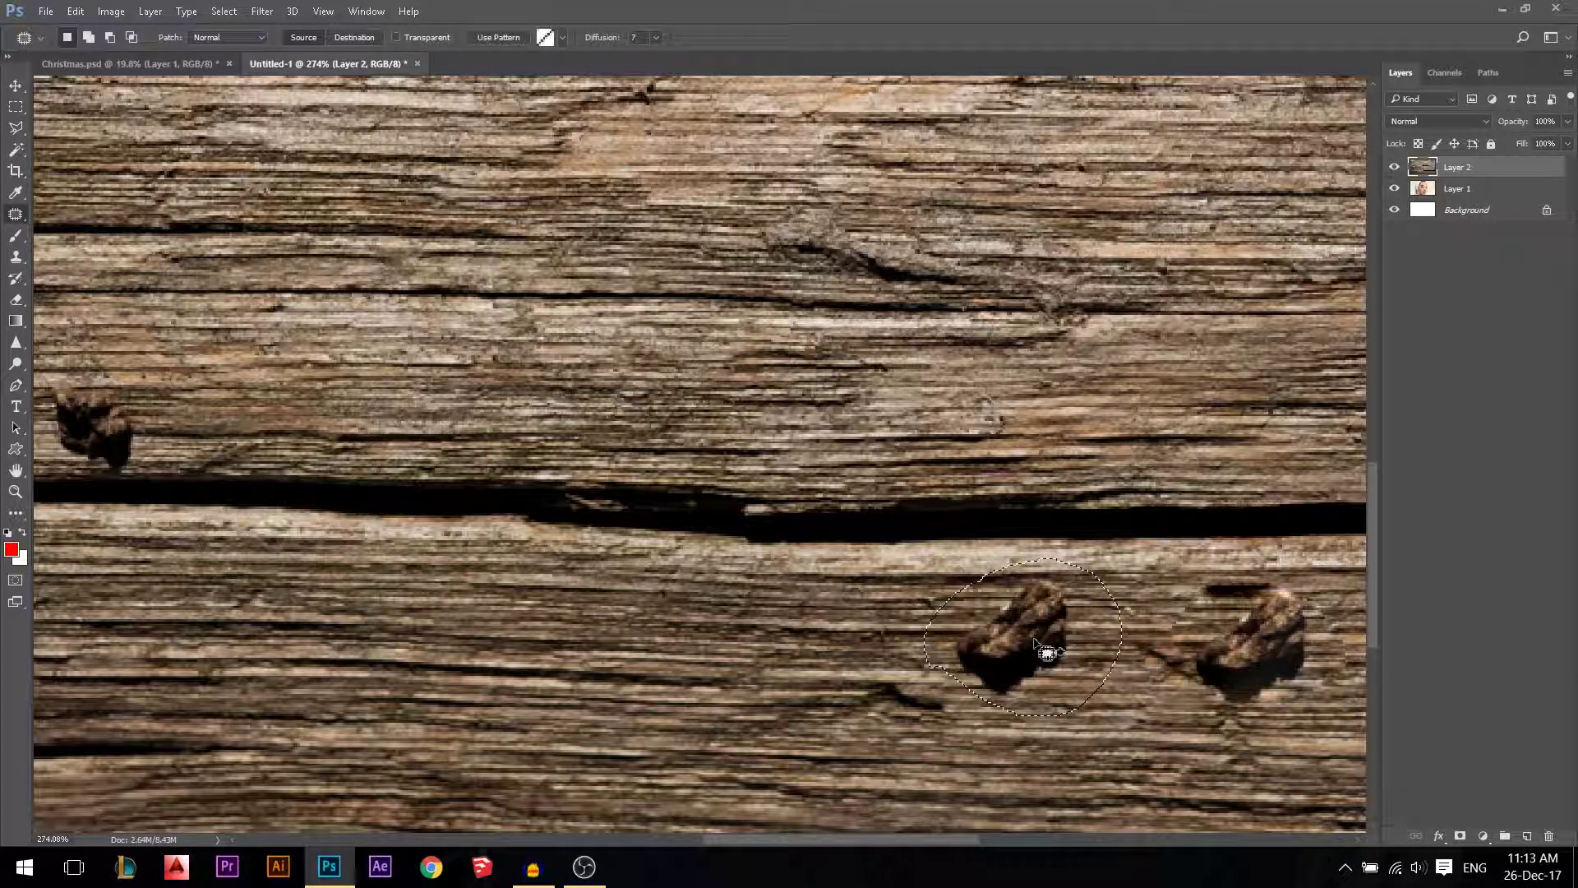
{"action": "left_click_drag", "start_coordinate": [1041, 648], "coordinate": [742, 638]}
{"action": "key", "text": "ctrl+d"}
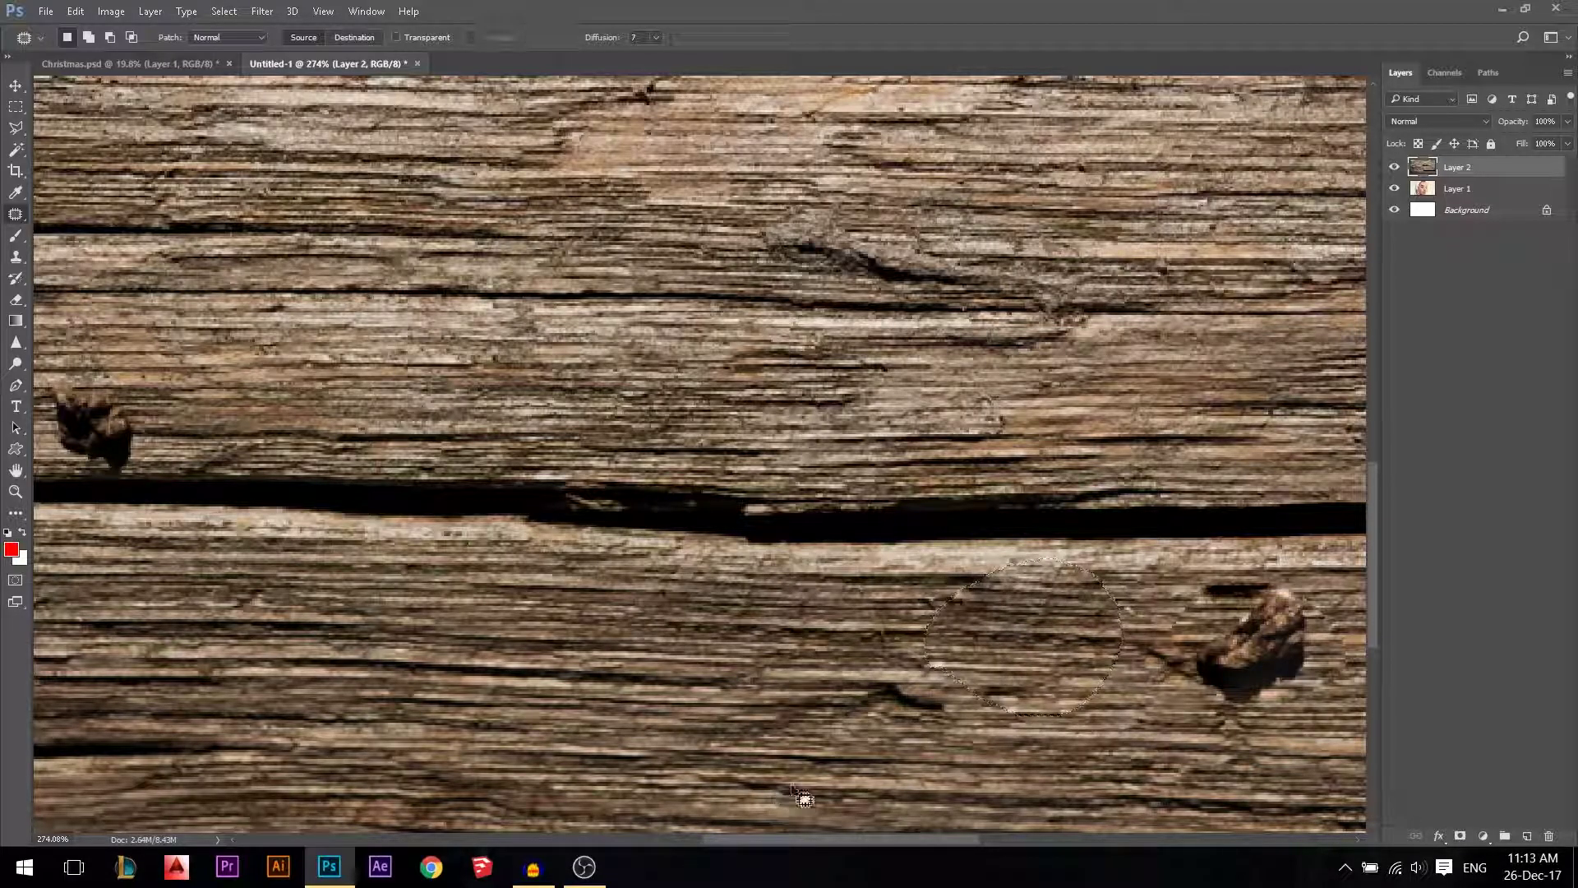
{"action": "scroll", "coordinate": [575, 723], "scroll_direction": "down", "scroll_amount": 3, "text": "alt"}
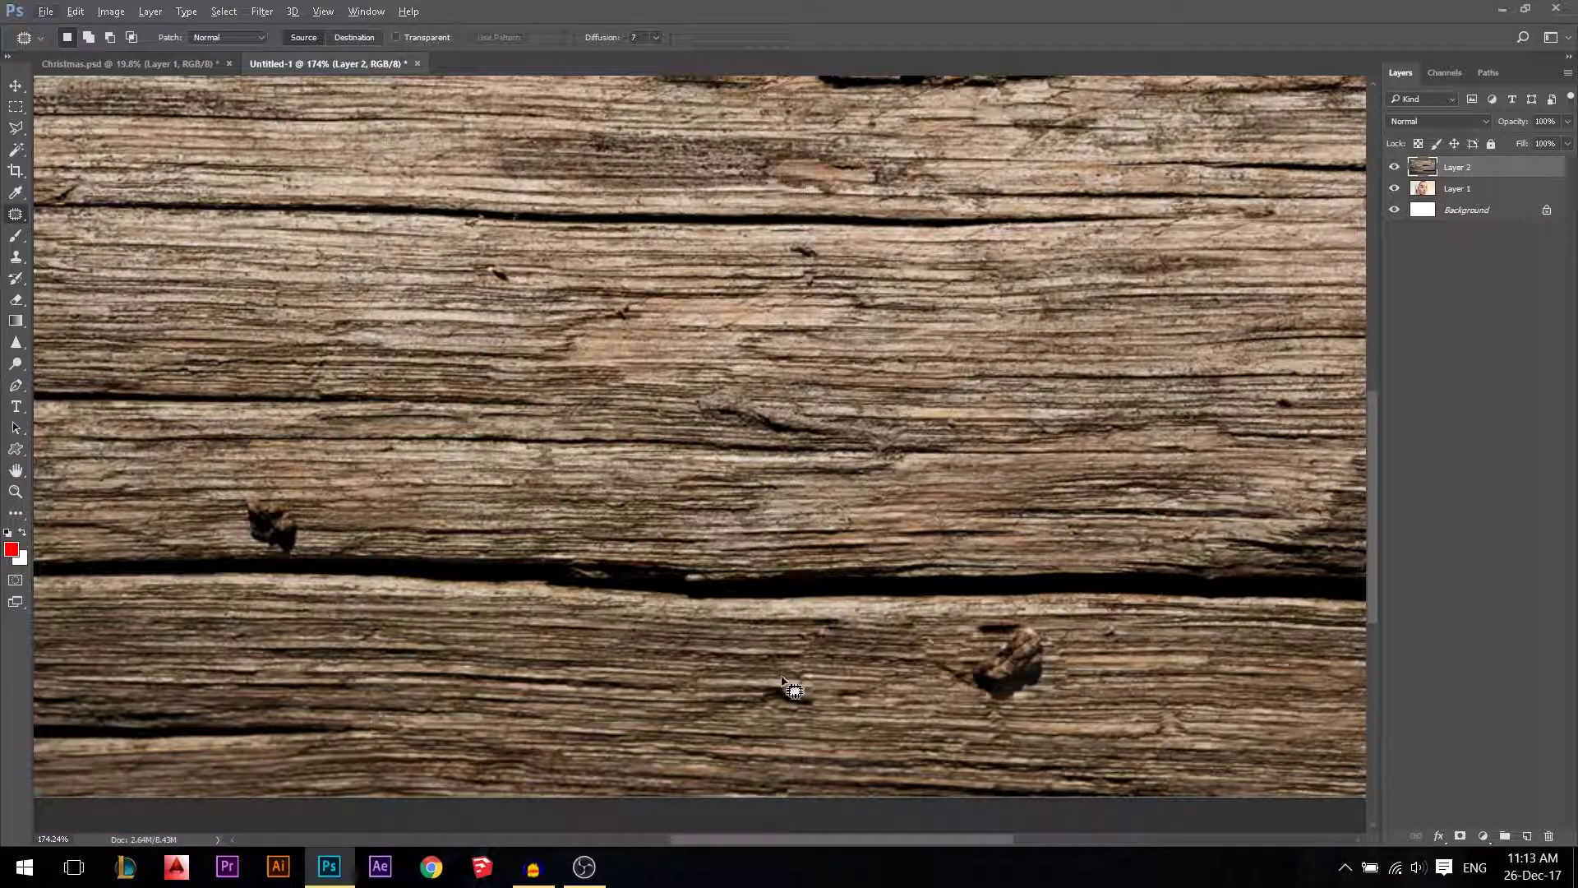
Duplicate the knot above the long dark crack onto the clean wood to its right using the Content-Aware Move tool, clearing the selection
{"action": "scroll", "coordinate": [9, 398], "scroll_direction": "up", "scroll_amount": 3, "text": "alt"}
{"action": "right_click", "coordinate": [15, 215]}
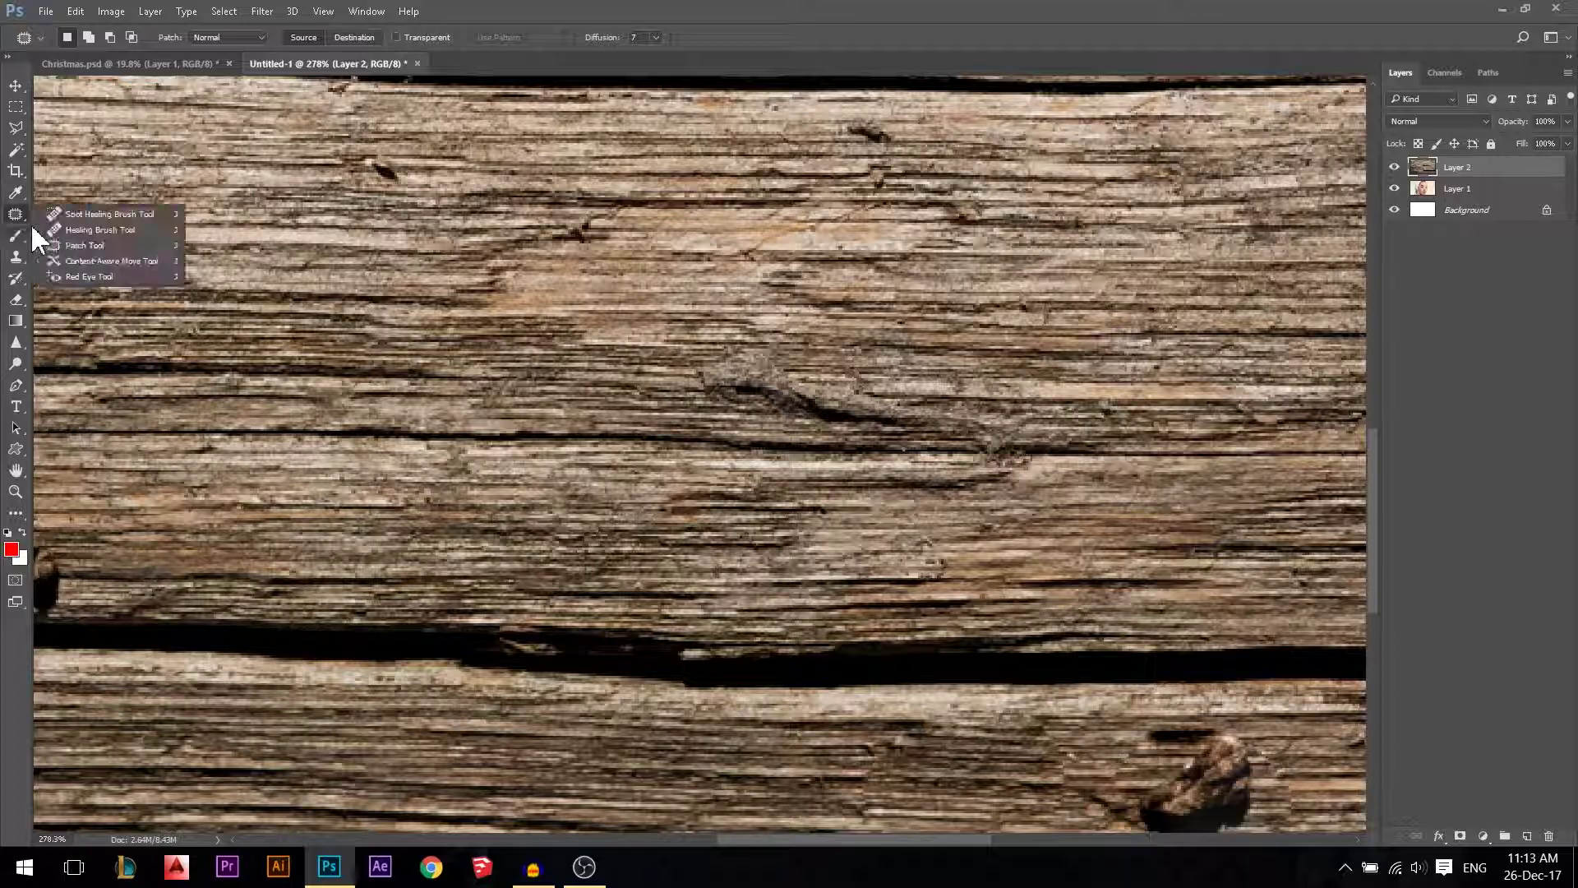
{"action": "left_click", "coordinate": [70, 259]}
{"action": "scroll", "coordinate": [680, 566], "scroll_direction": "down", "scroll_amount": 2, "text": "alt"}
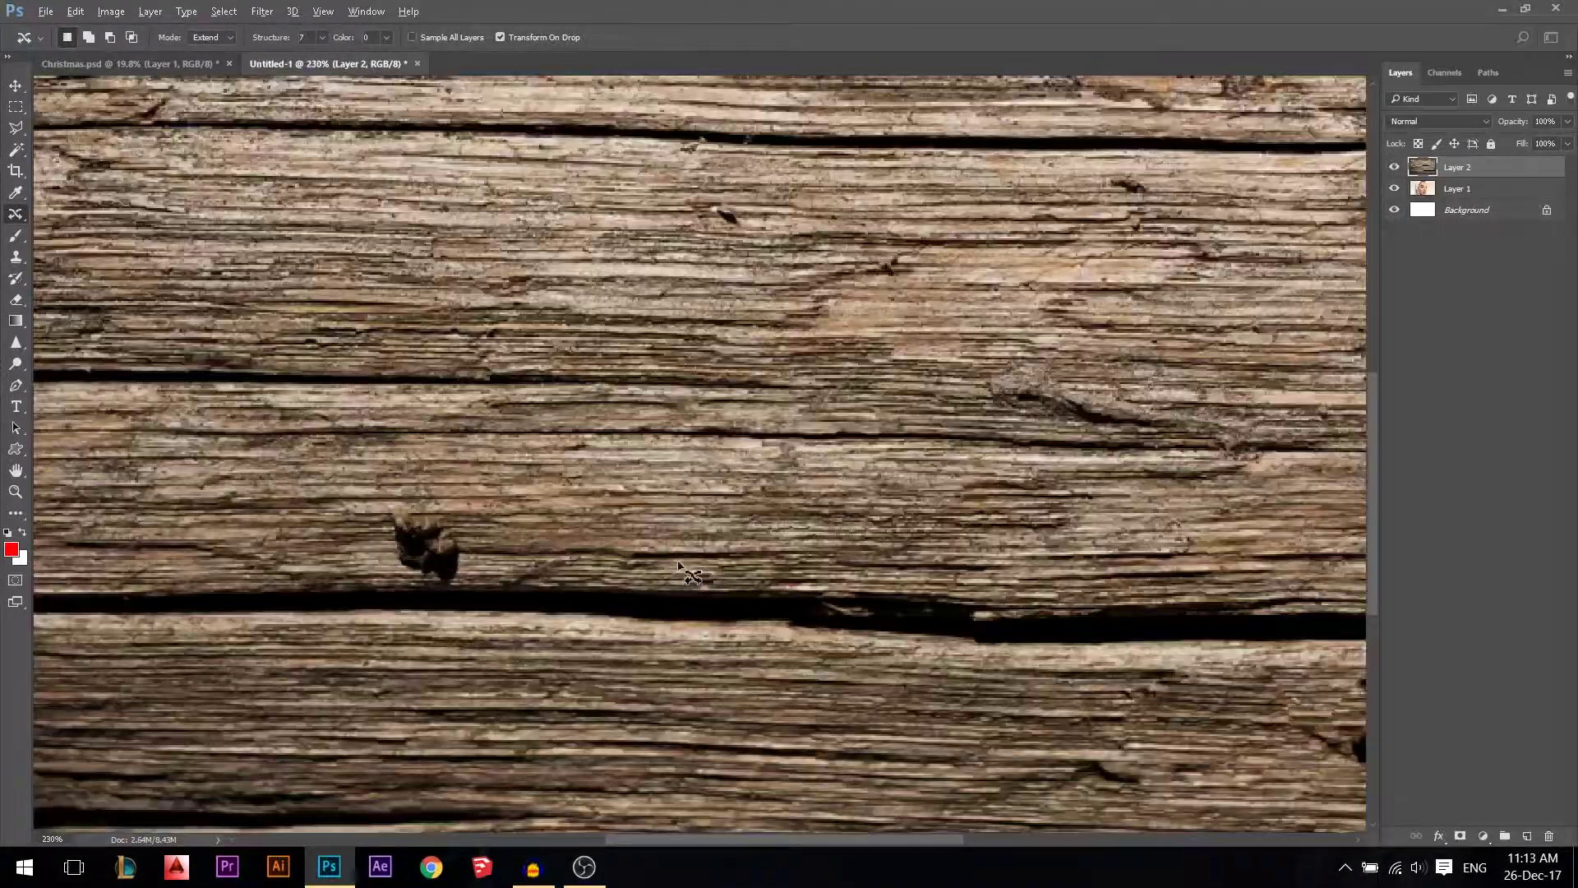
{"action": "scroll", "coordinate": [679, 566], "scroll_direction": "up", "scroll_amount": 2, "text": "alt"}
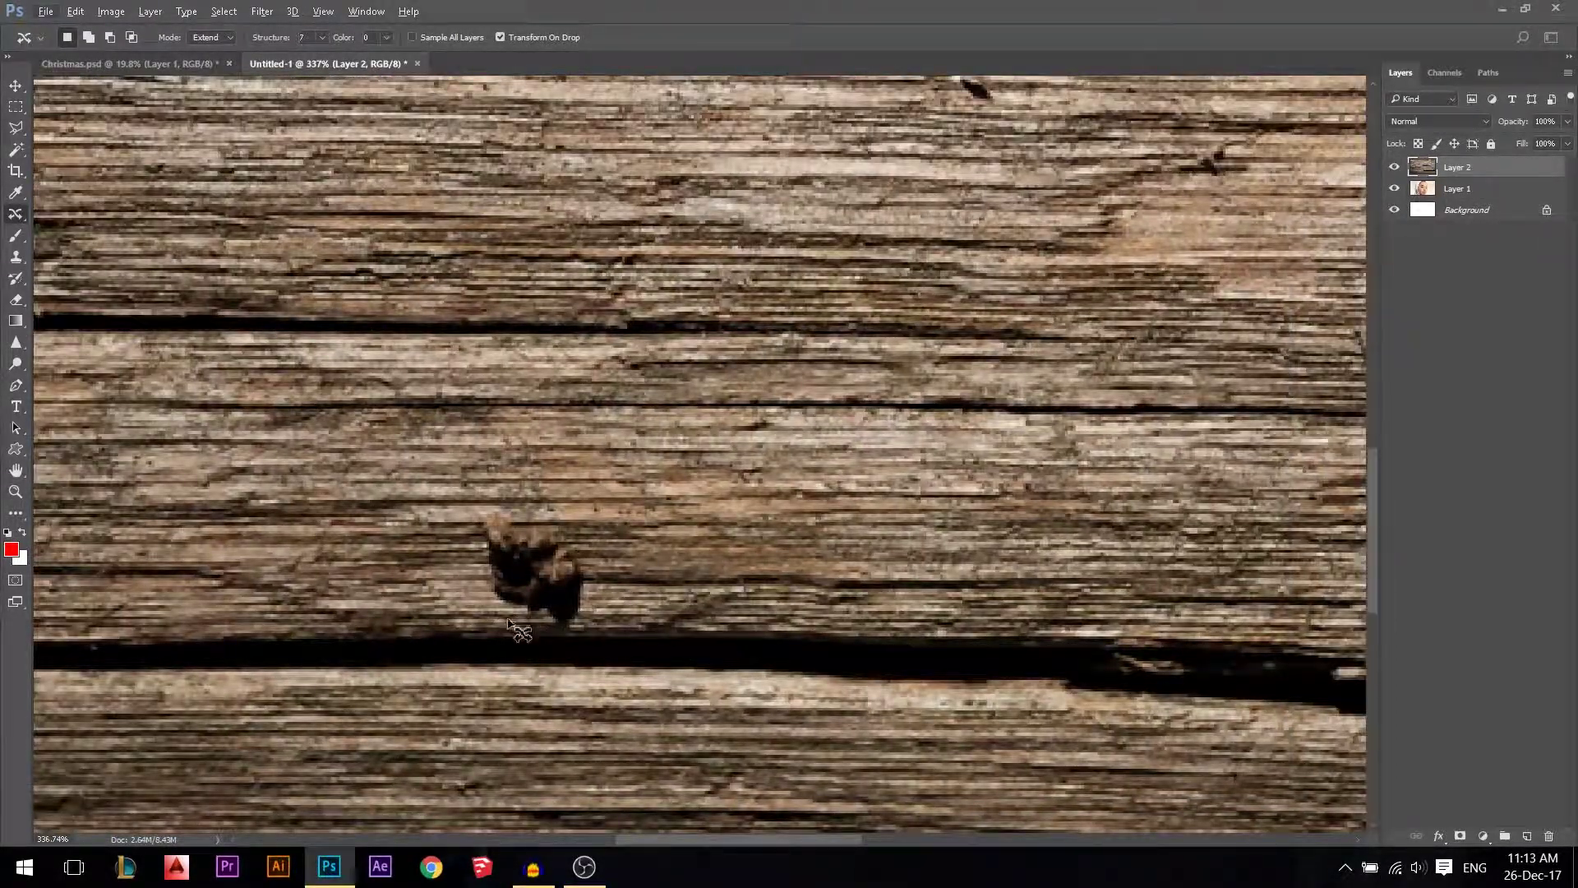
{"action": "mouse_move", "coordinate": [507, 620]}
{"action": "left_mouse_down"}
{"action": "mouse_move", "coordinate": [440, 556]}
{"action": "mouse_move", "coordinate": [465, 486]}
{"action": "mouse_move", "coordinate": [618, 525]}
{"action": "mouse_move", "coordinate": [641, 637]}
{"action": "mouse_move", "coordinate": [567, 646]}
{"action": "mouse_move", "coordinate": [499, 616]}
{"action": "mouse_move", "coordinate": [638, 534]}
{"action": "mouse_move", "coordinate": [768, 582]}
{"action": "left_mouse_up"}
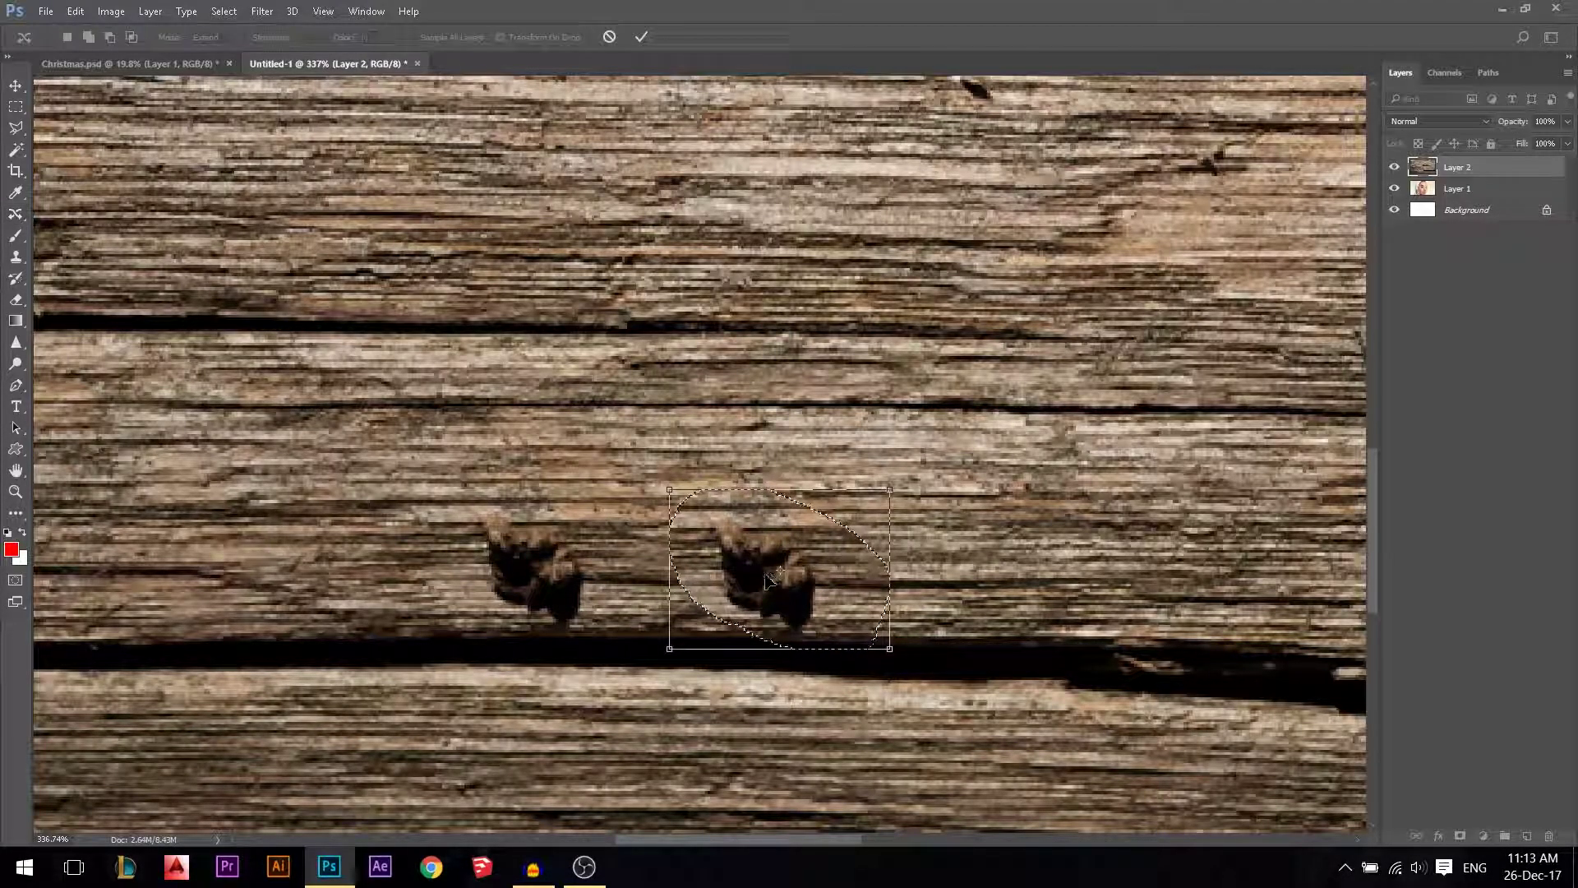
{"action": "left_click", "coordinate": [642, 37]}
{"action": "key", "text": "ctrl+d"}
Cover the original left-hand knot with a Content-Aware Move copy of the clean wood to its left, clearing the selection
{"action": "scroll", "coordinate": [937, 591], "scroll_direction": "down", "scroll_amount": 2}
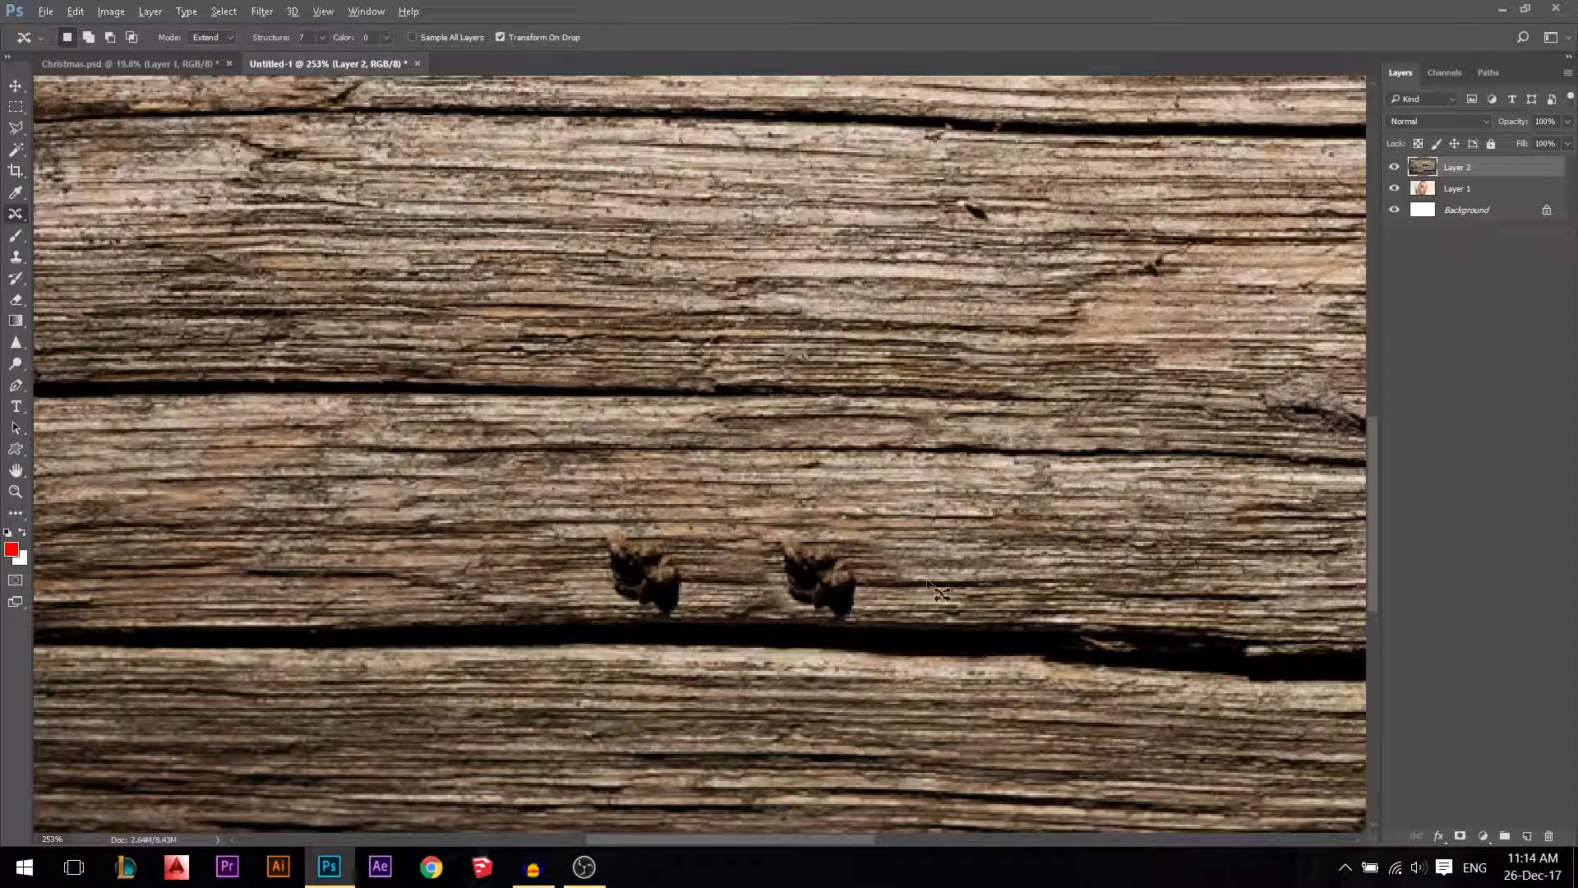
{"action": "scroll", "coordinate": [783, 606], "scroll_direction": "up", "scroll_amount": 1}
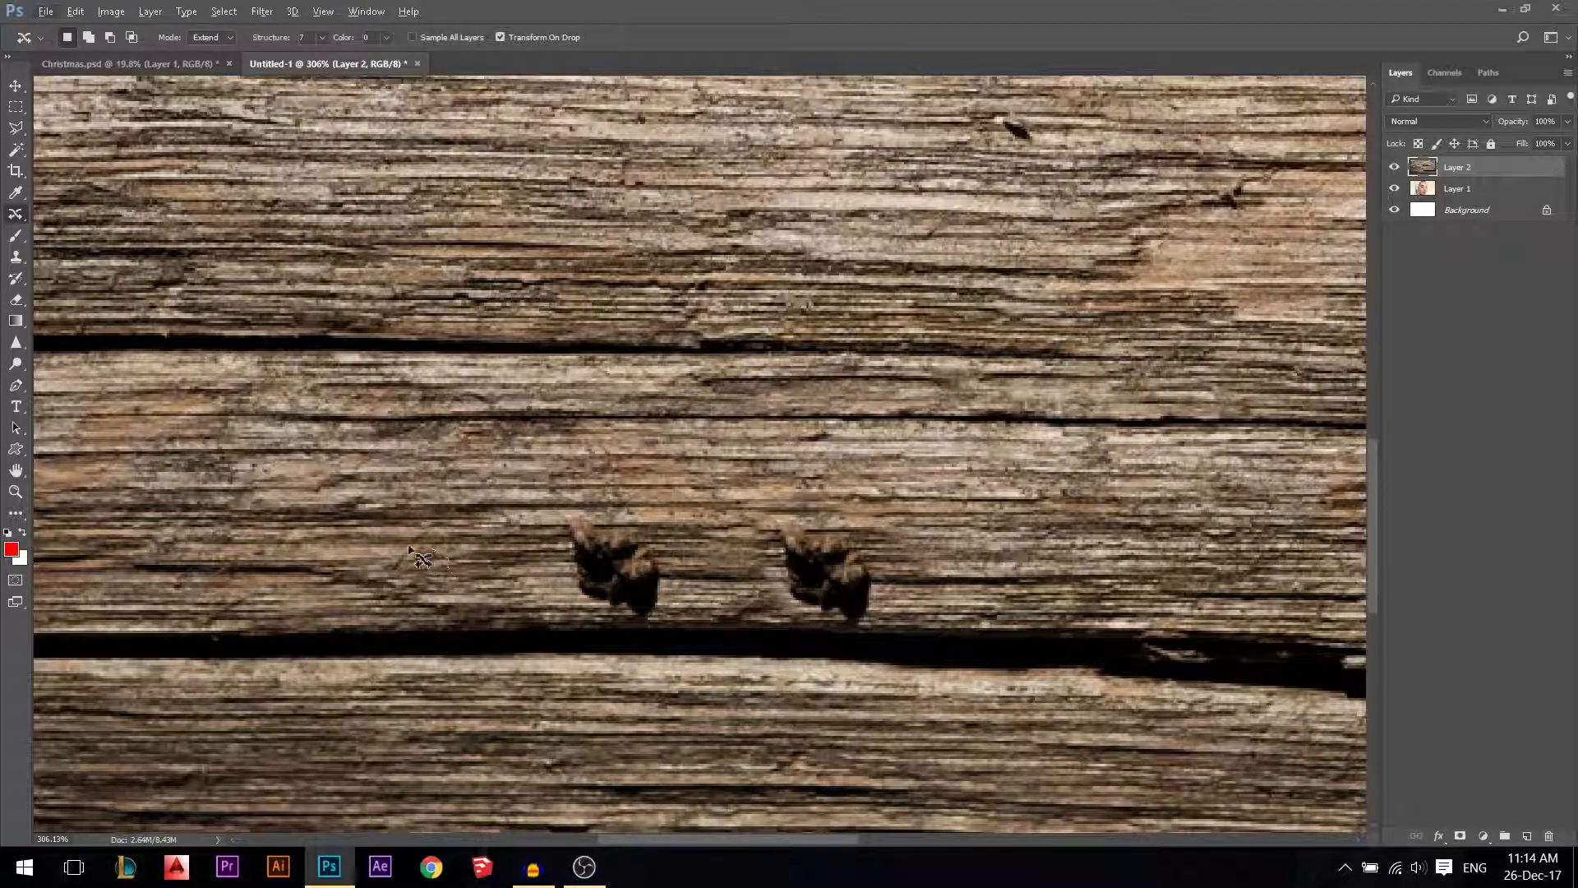
{"action": "mouse_move", "coordinate": [317, 507]}
{"action": "left_mouse_down"}
{"action": "mouse_move", "coordinate": [370, 502]}
{"action": "mouse_move", "coordinate": [445, 531]}
{"action": "mouse_move", "coordinate": [474, 579]}
{"action": "mouse_move", "coordinate": [423, 609]}
{"action": "mouse_move", "coordinate": [308, 614]}
{"action": "mouse_move", "coordinate": [268, 528]}
{"action": "mouse_move", "coordinate": [556, 508]}
{"action": "mouse_move", "coordinate": [600, 563]}
{"action": "left_mouse_up"}
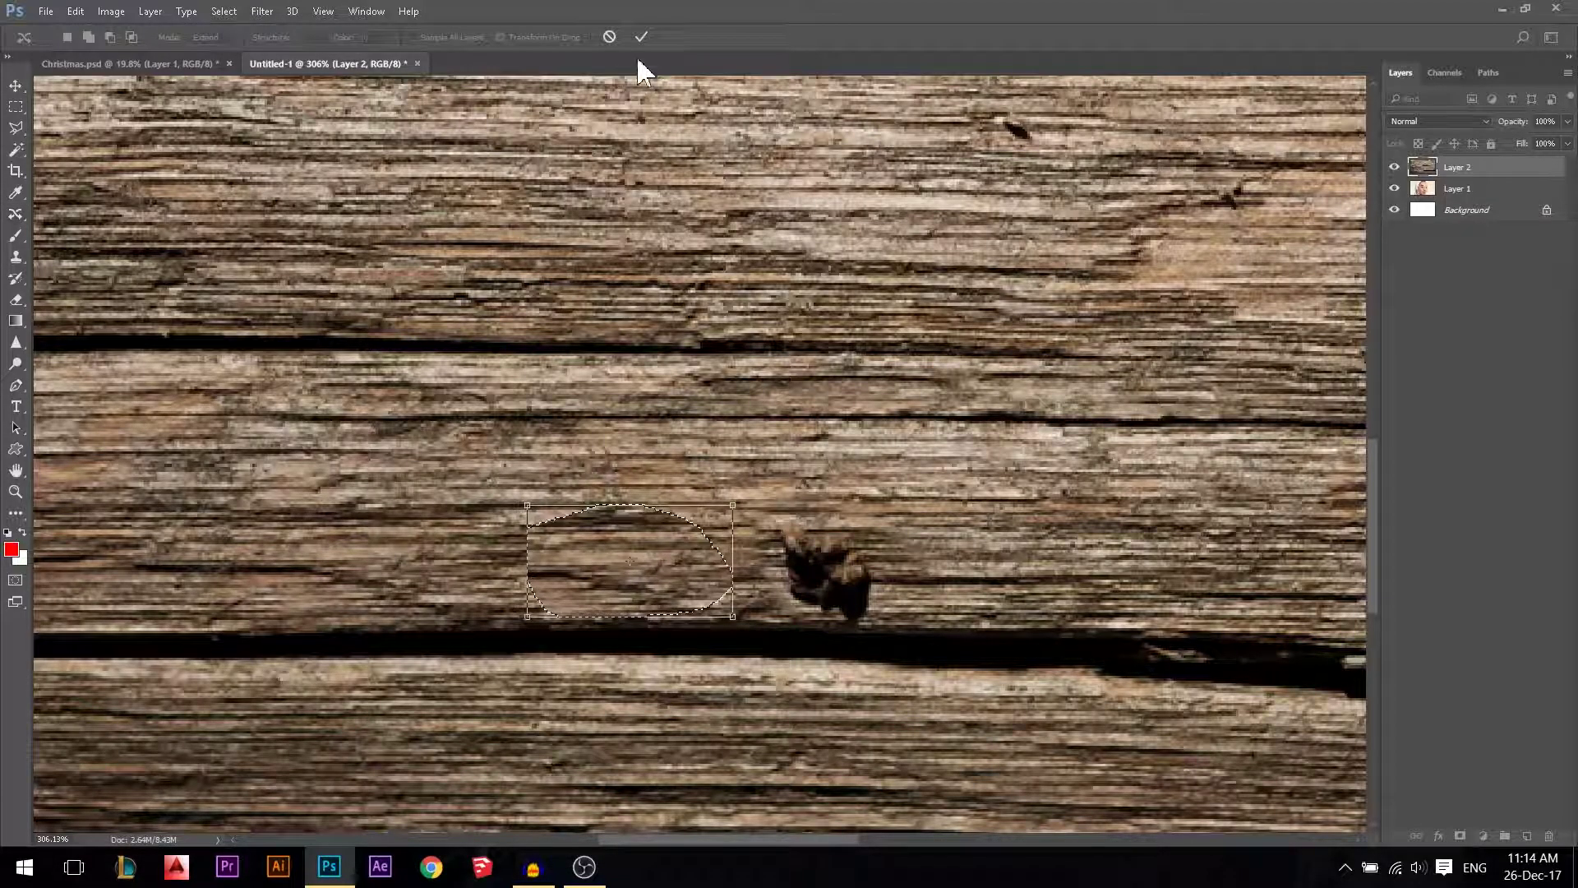
{"action": "left_click", "coordinate": [641, 37]}
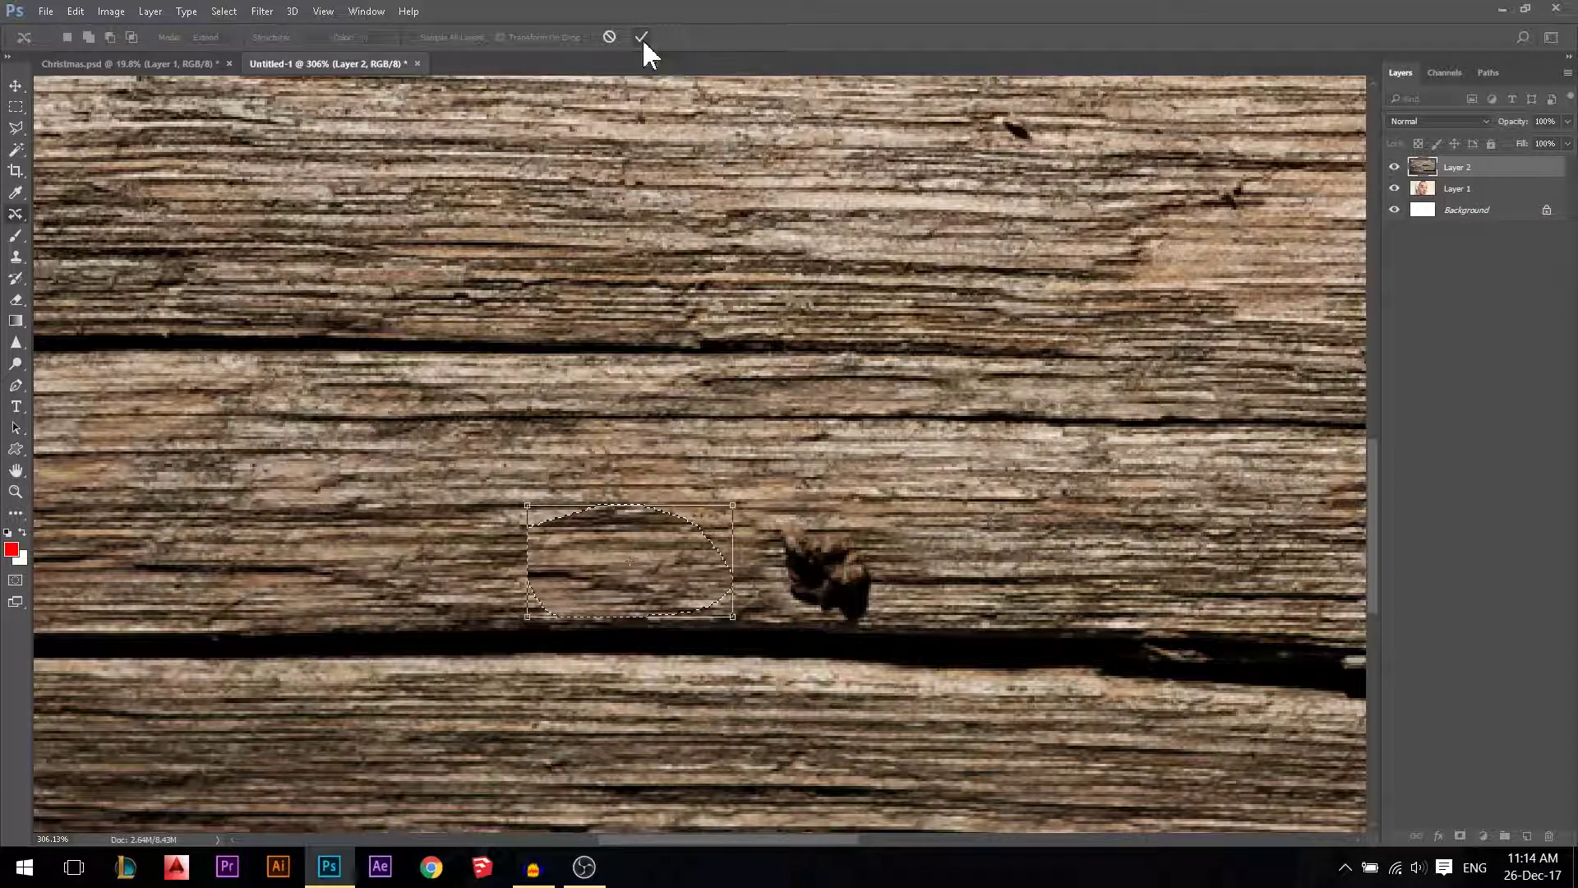
{"action": "key", "text": "ctrl+d"}
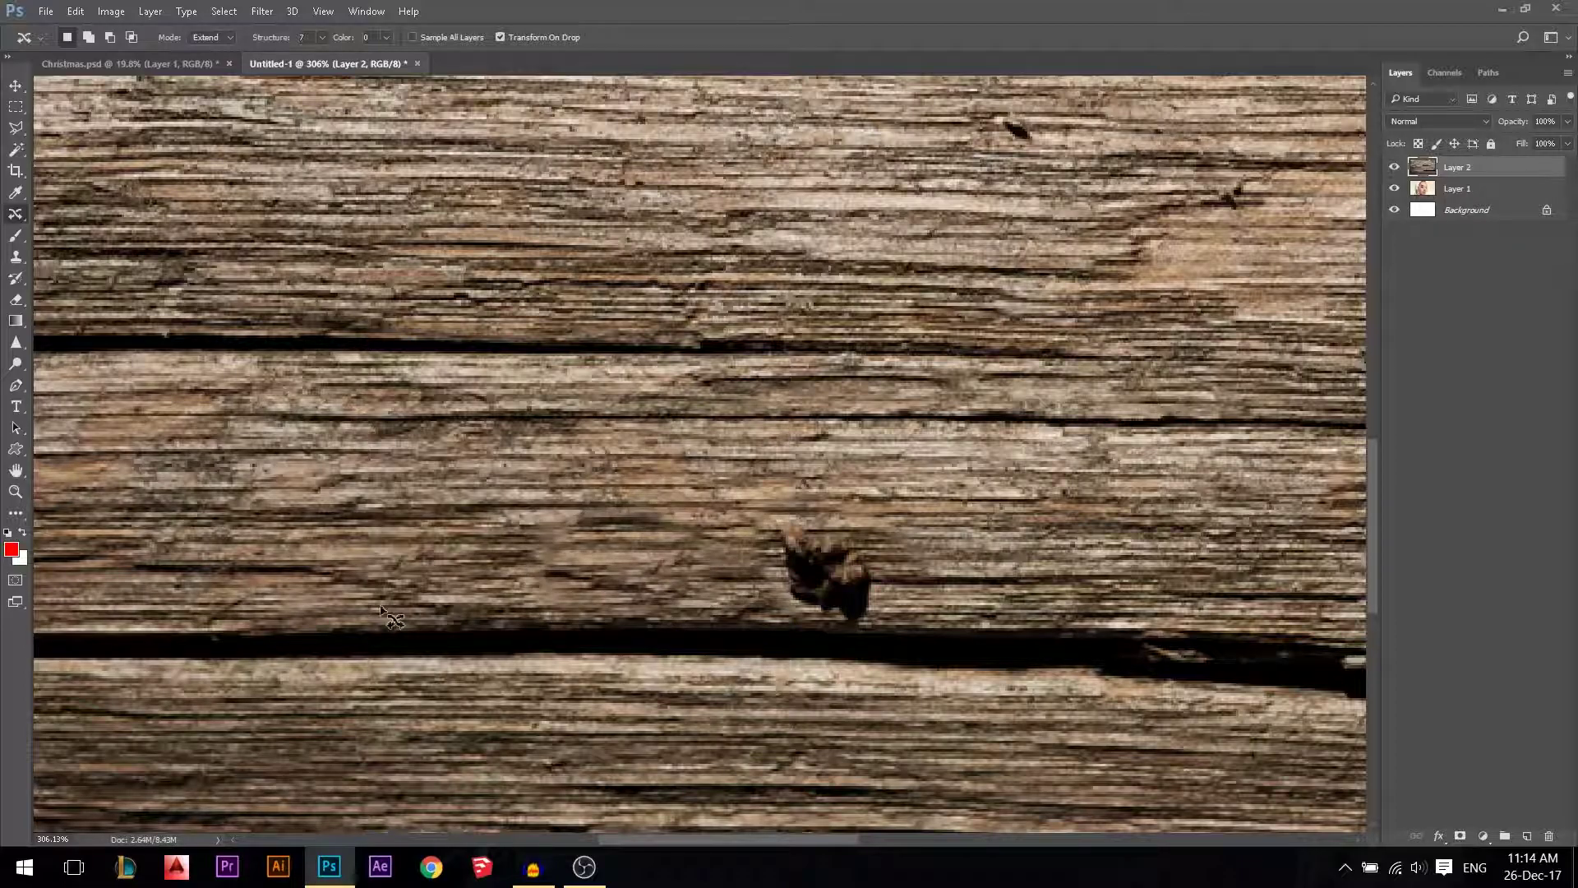
Delete the wood texture layer and switch to the Spot Healing Brush for the portrait beneath
{"action": "key", "text": "ctrl+0"}
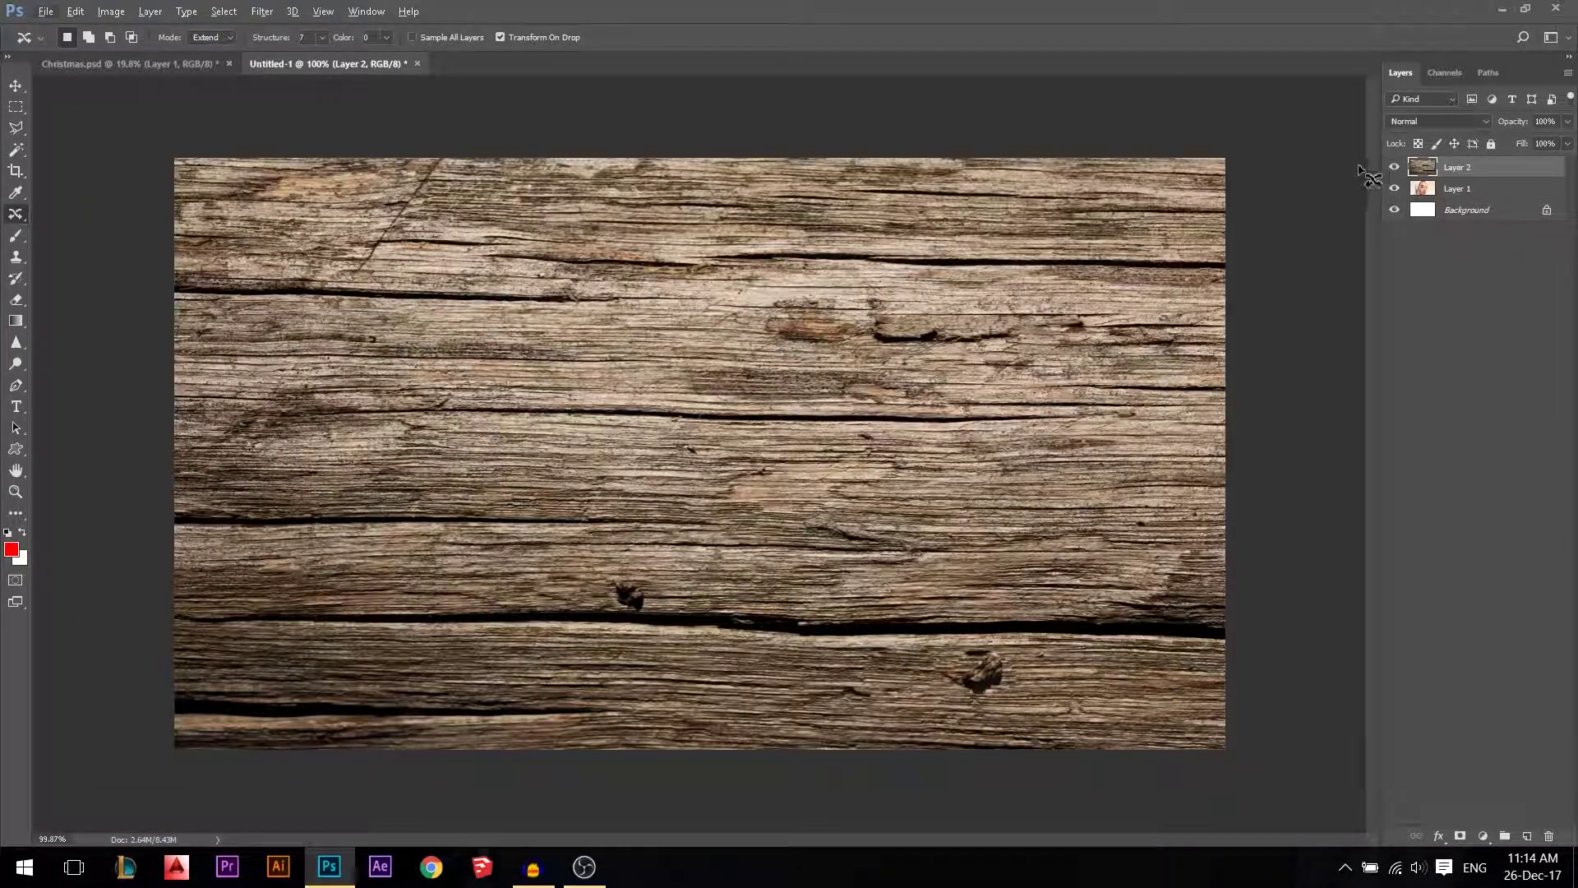
{"action": "key", "text": "Delete"}
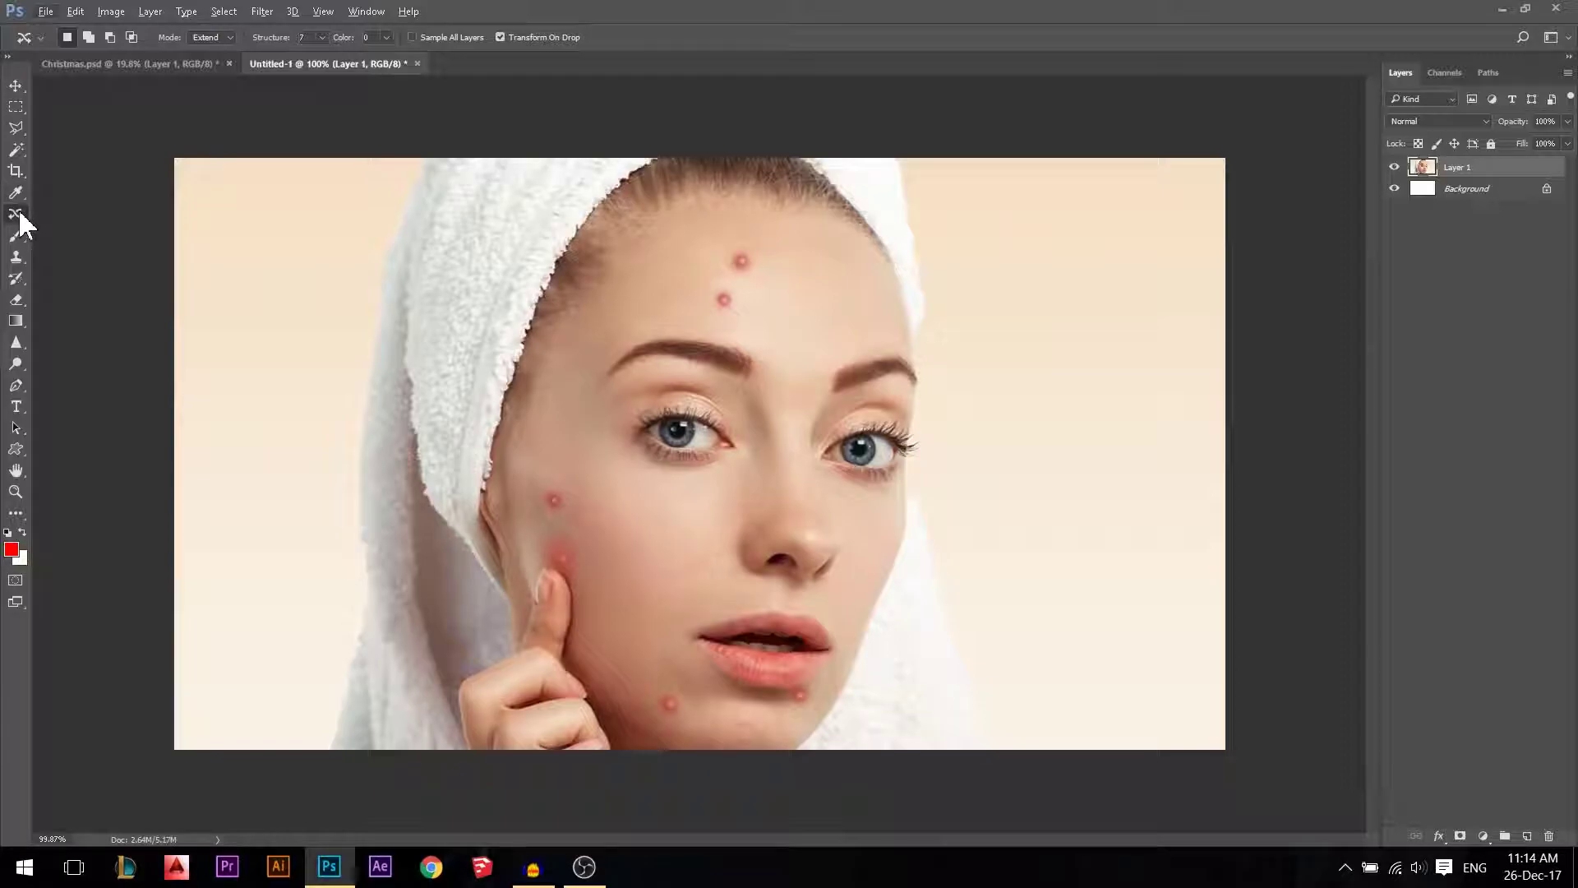
{"action": "right_click", "coordinate": [16, 216]}
{"action": "left_click", "coordinate": [59, 213]}
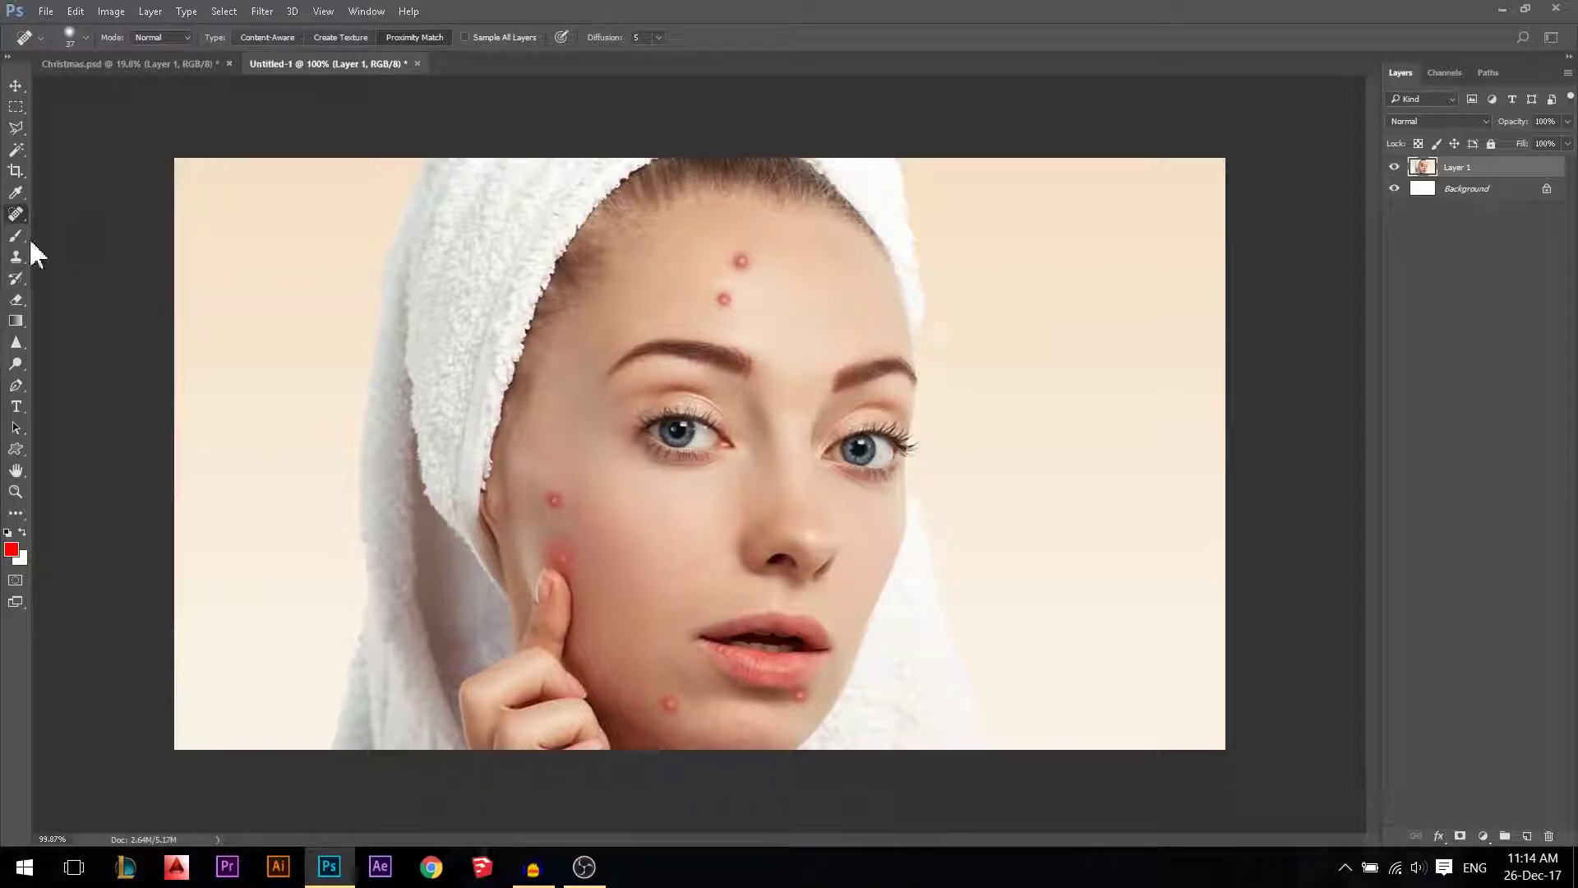
{"action": "right_click", "coordinate": [16, 215]}
{"action": "left_click", "coordinate": [64, 216]}
Heal the upper of the two forehead blemishes with the Spot Healing Brush
{"action": "scroll", "coordinate": [740, 265], "scroll_direction": "up", "scroll_amount": 10}
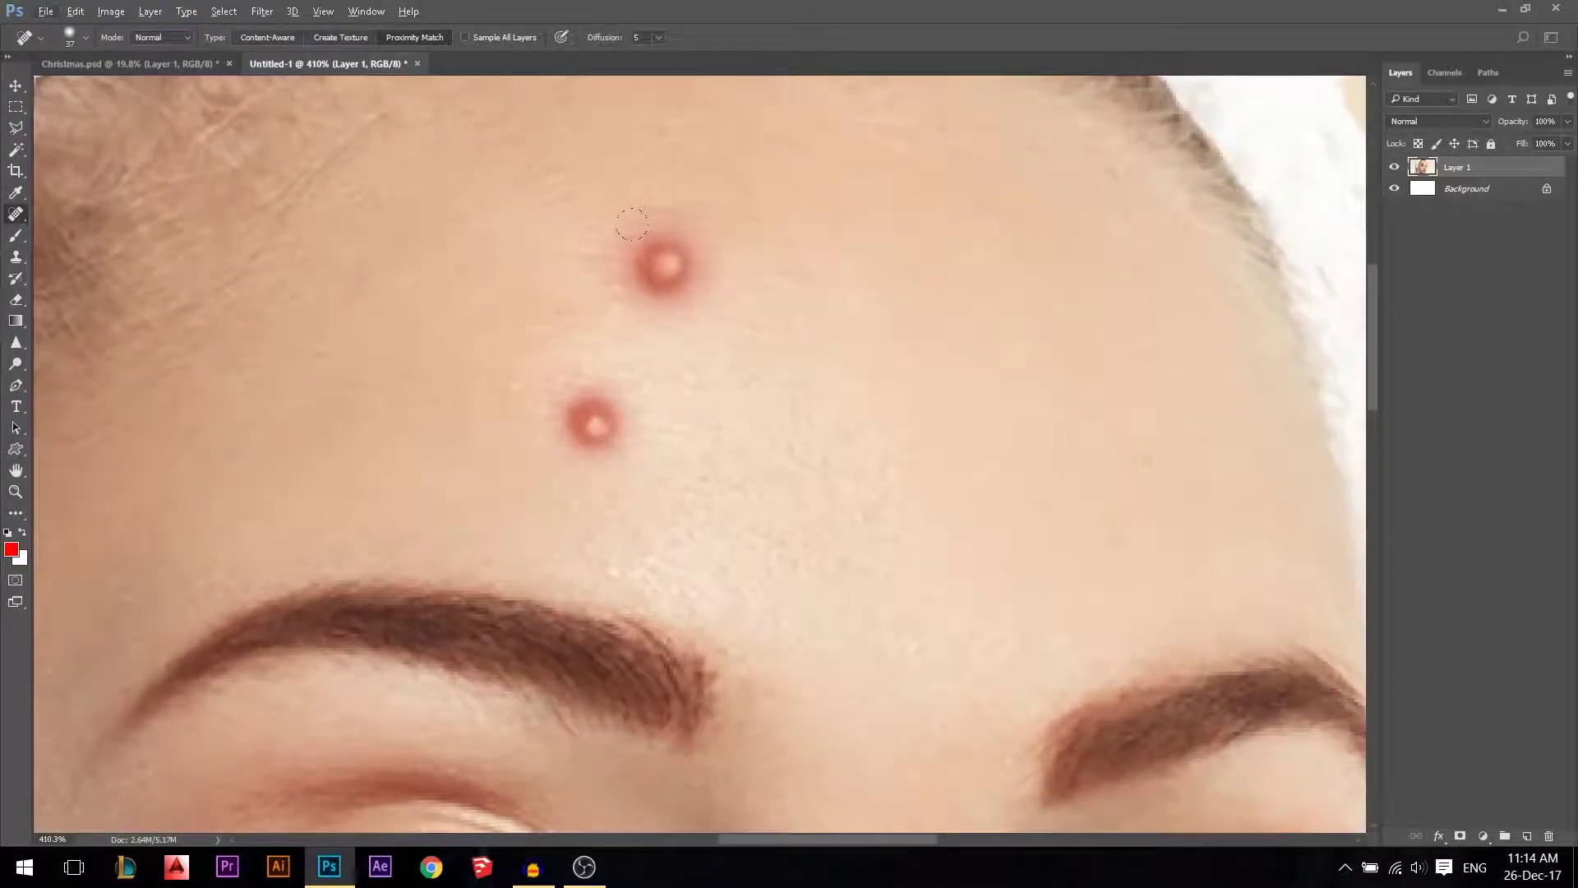
{"action": "left_click_drag", "start_coordinate": [631, 223], "coordinate": [664, 261]}
{"action": "scroll", "coordinate": [870, 404], "scroll_direction": "down", "scroll_amount": 4}
{"action": "scroll", "coordinate": [755, 371], "scroll_direction": "down", "scroll_amount": 2}
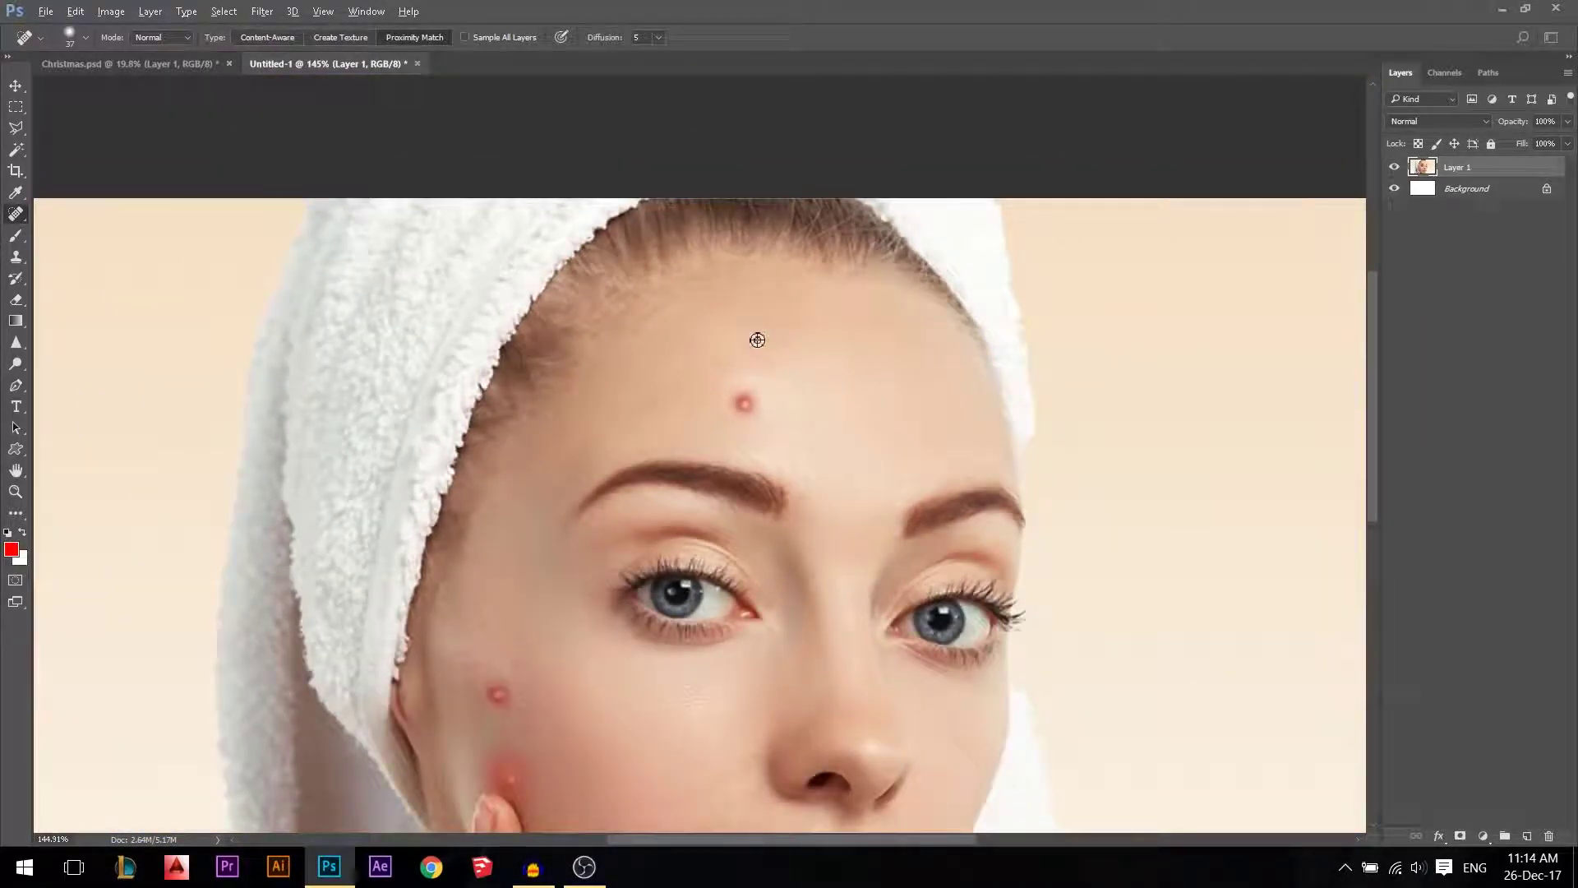
{"action": "scroll", "coordinate": [447, 296], "scroll_direction": "down", "scroll_amount": 2}
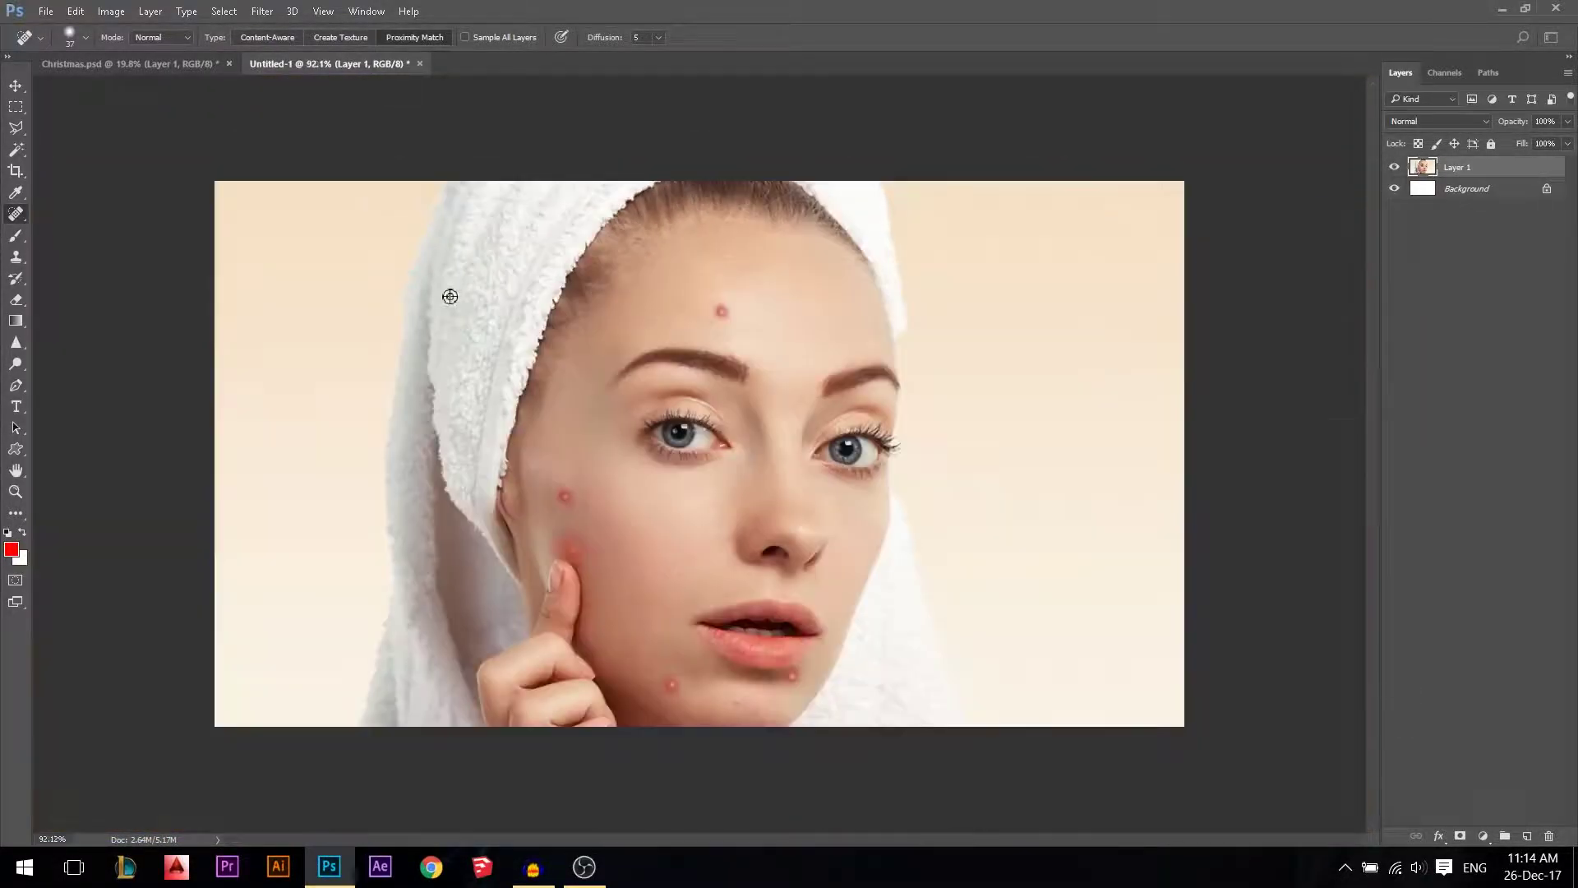
Try to heal the cheek blemish above the fingertip with the Spot Healing Brush, and undo the strokes
{"action": "scroll", "coordinate": [666, 550], "scroll_direction": "up", "scroll_amount": 4}
{"action": "mouse_move", "coordinate": [514, 596]}
{"action": "left_mouse_down"}
{"action": "mouse_move", "coordinate": [464, 570]}
{"action": "mouse_move", "coordinate": [481, 608]}
{"action": "left_mouse_up"}
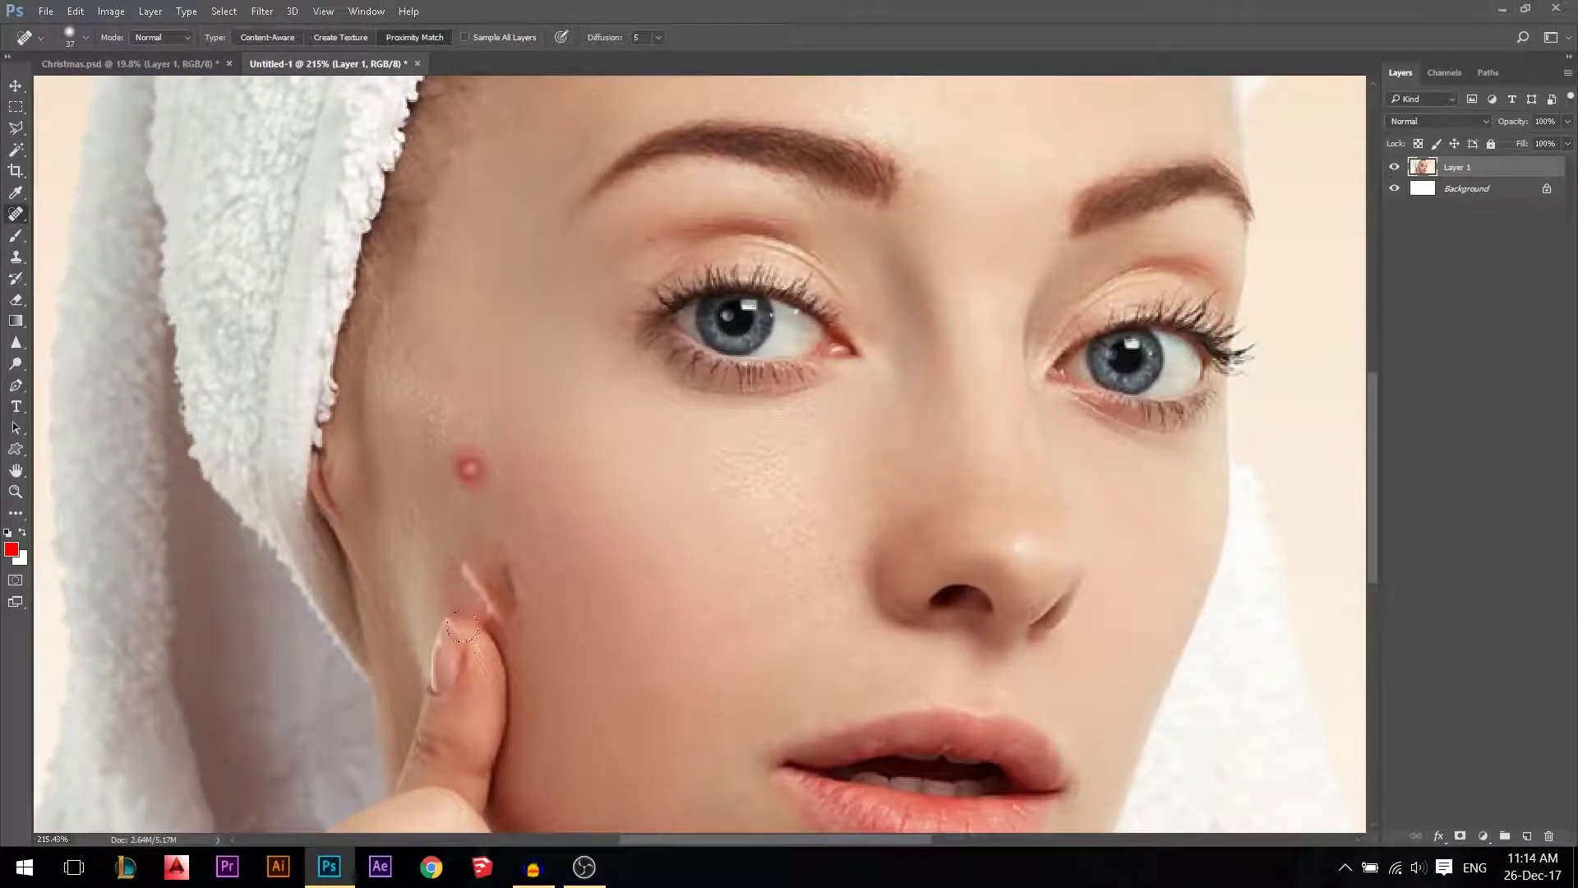
{"action": "mouse_move", "coordinate": [463, 610]}
{"action": "left_mouse_down"}
{"action": "mouse_move", "coordinate": [494, 623]}
{"action": "mouse_move", "coordinate": [489, 568]}
{"action": "left_mouse_up"}
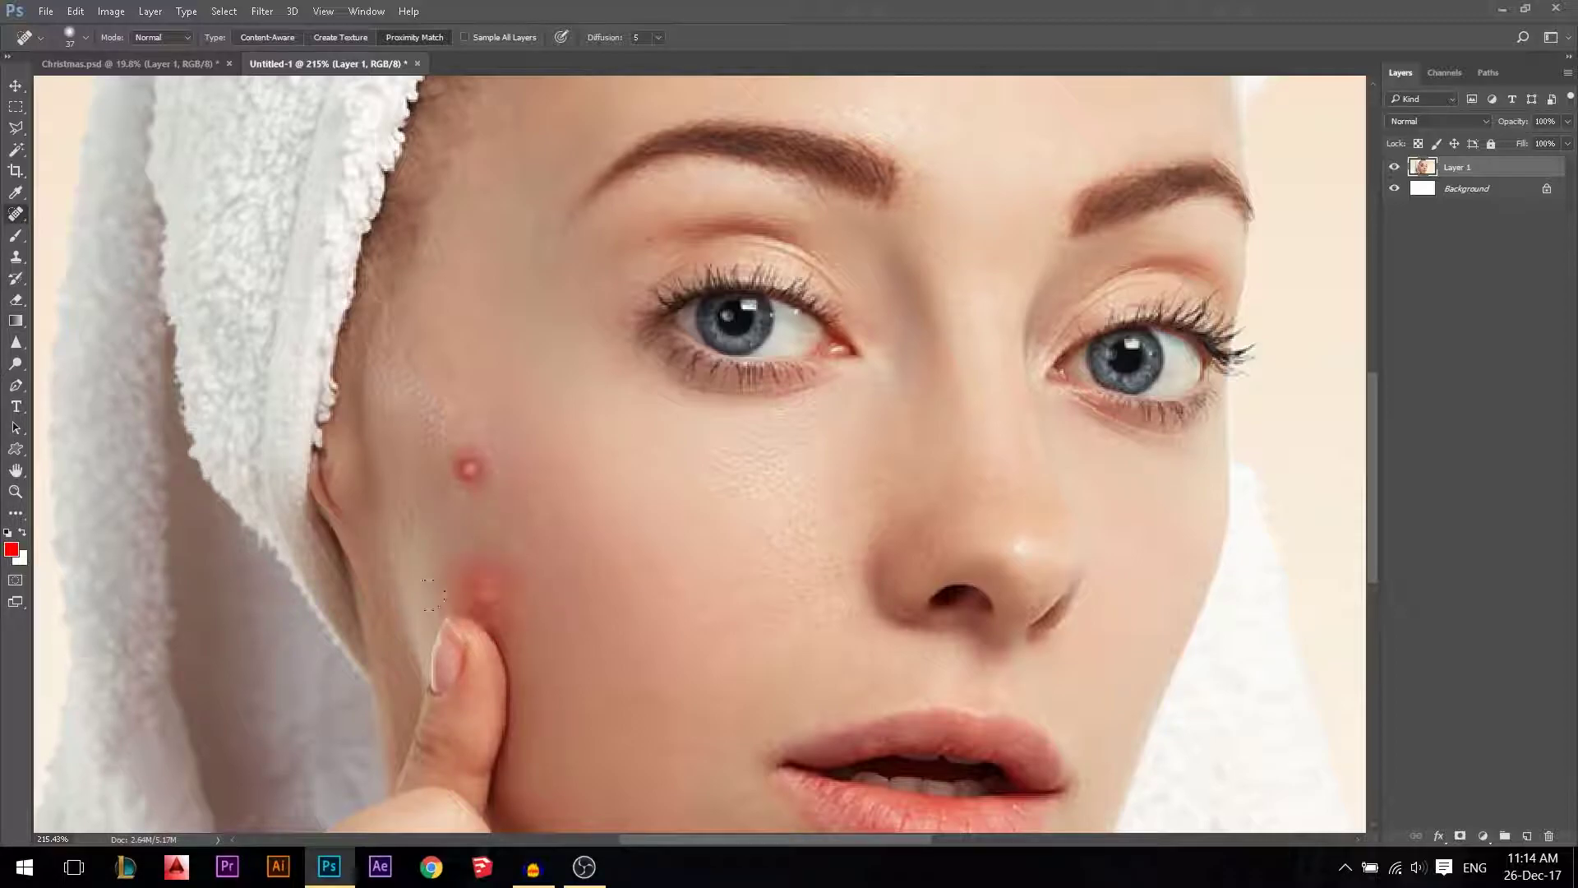
Switch to the Healing Brush and try out different brush diameters over the cheek
{"action": "right_click", "coordinate": [20, 217]}
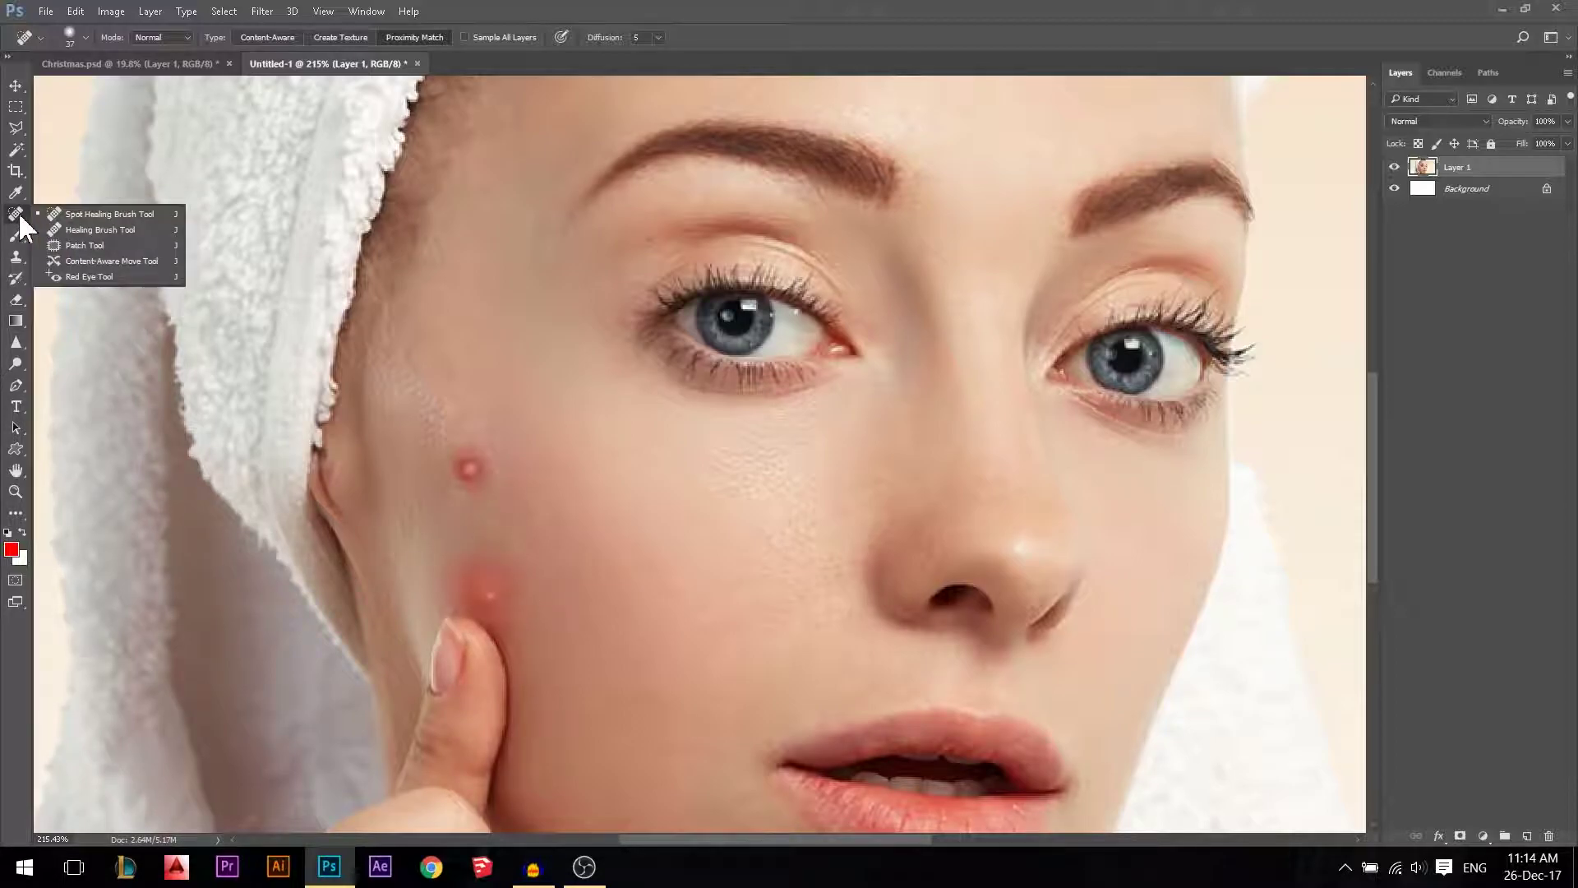
{"action": "left_click", "coordinate": [85, 234]}
{"action": "right_click", "coordinate": [450, 553], "text": "alt"}
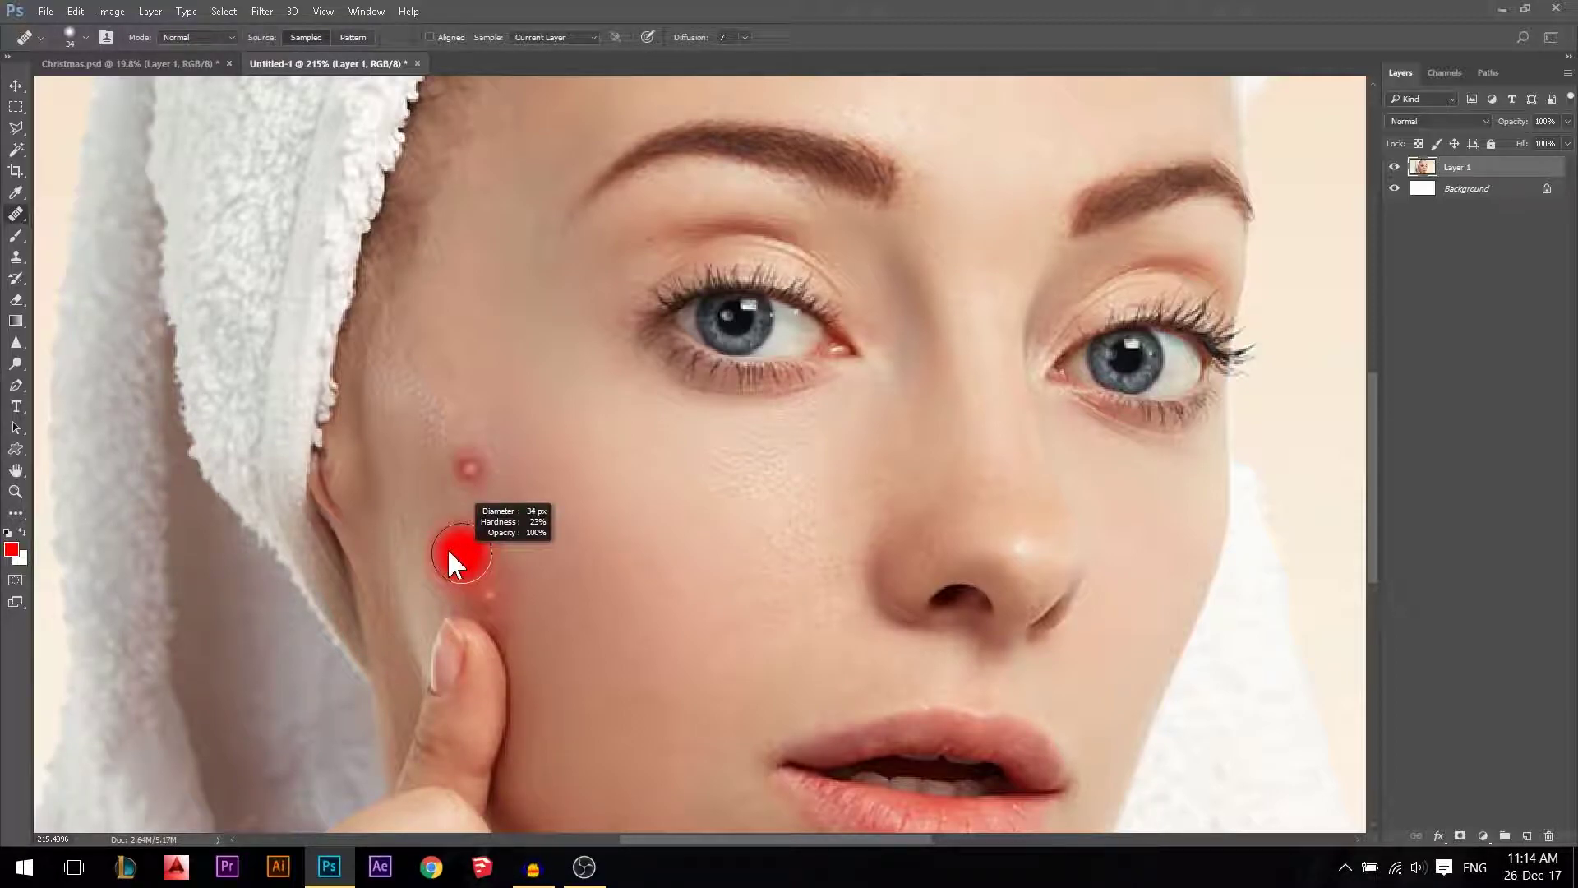
{"action": "right_click", "coordinate": [450, 551]}
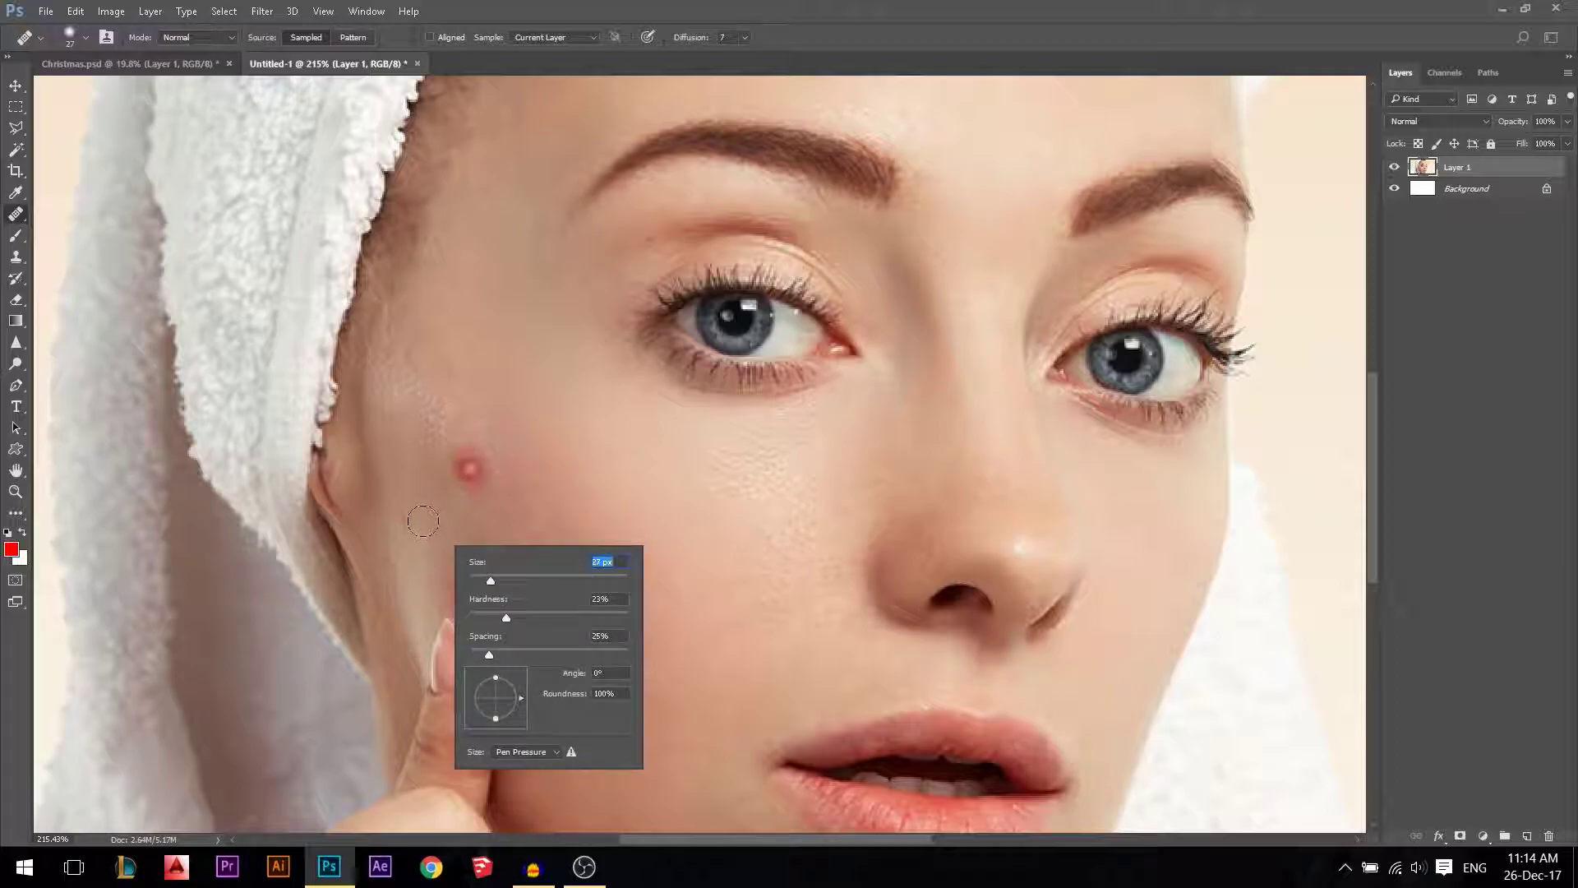
{"action": "right_click", "coordinate": [598, 469], "text": "alt"}
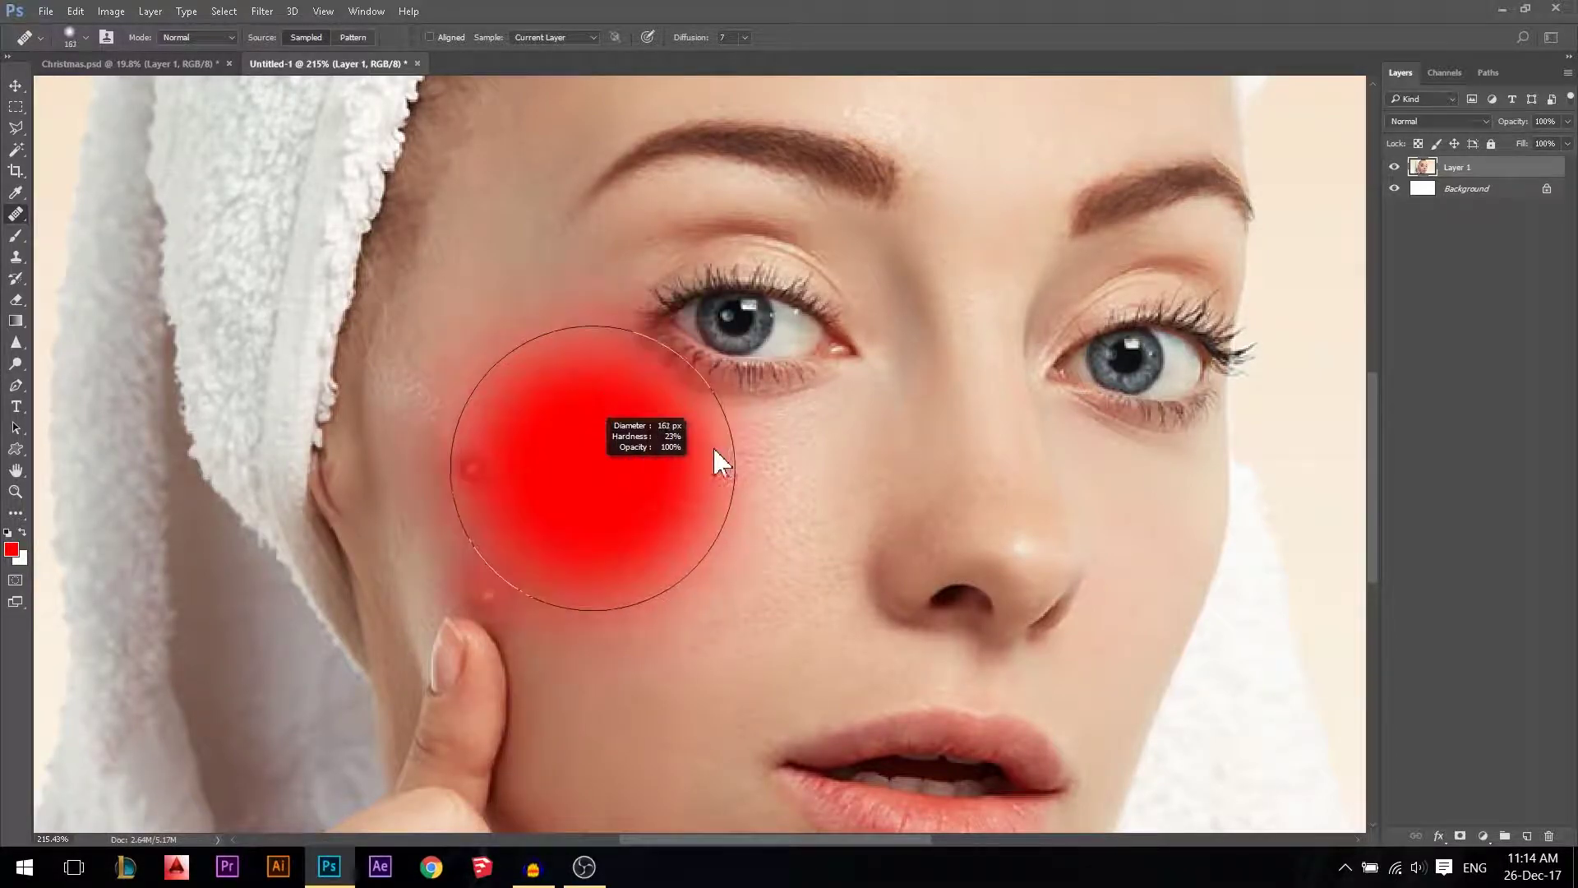
{"action": "left_click_drag", "start_coordinate": [672, 452], "coordinate": [588, 431]}
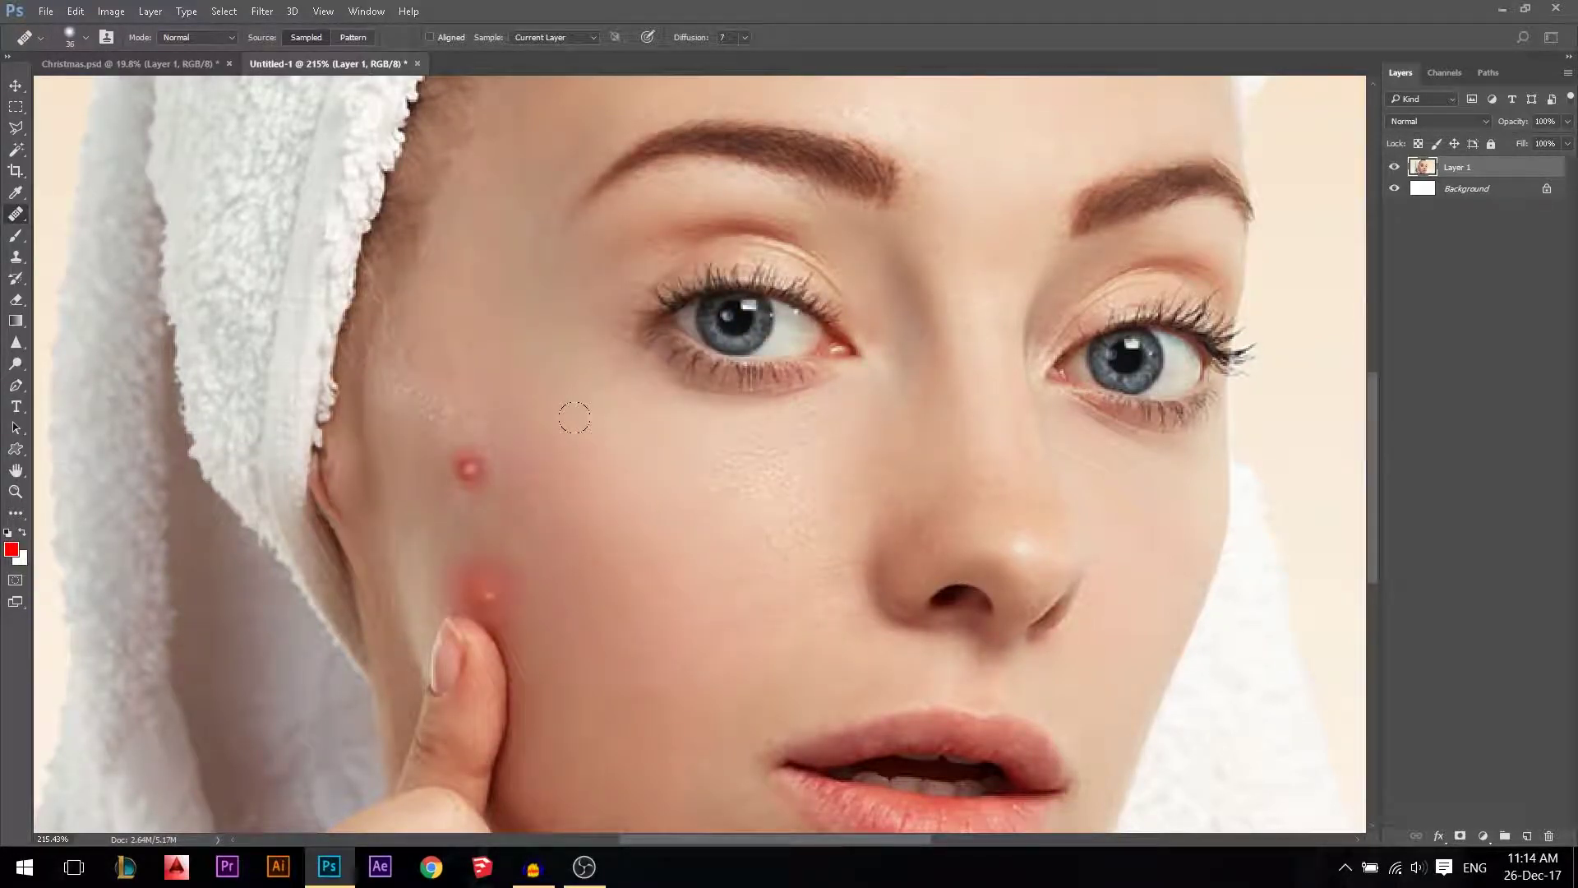
Sample clean cheek skin and heal the blemish above the fingertip with the Healing Brush at 25 px
{"action": "right_click", "coordinate": [607, 480], "text": "alt"}
{"action": "mouse_move", "coordinate": [607, 480]}
{"action": "left_mouse_down"}
{"action": "mouse_move", "coordinate": [671, 463]}
{"action": "mouse_move", "coordinate": [638, 476]}
{"action": "left_mouse_up"}
{"action": "right_click", "coordinate": [498, 546], "text": "alt"}
{"action": "mouse_move", "coordinate": [498, 546]}
{"action": "left_mouse_down"}
{"action": "mouse_move", "coordinate": [451, 564]}
{"action": "mouse_move", "coordinate": [403, 546]}
{"action": "left_mouse_up"}
{"action": "right_click", "coordinate": [473, 547], "text": "alt"}
{"action": "right_click", "coordinate": [472, 547], "text": "alt"}
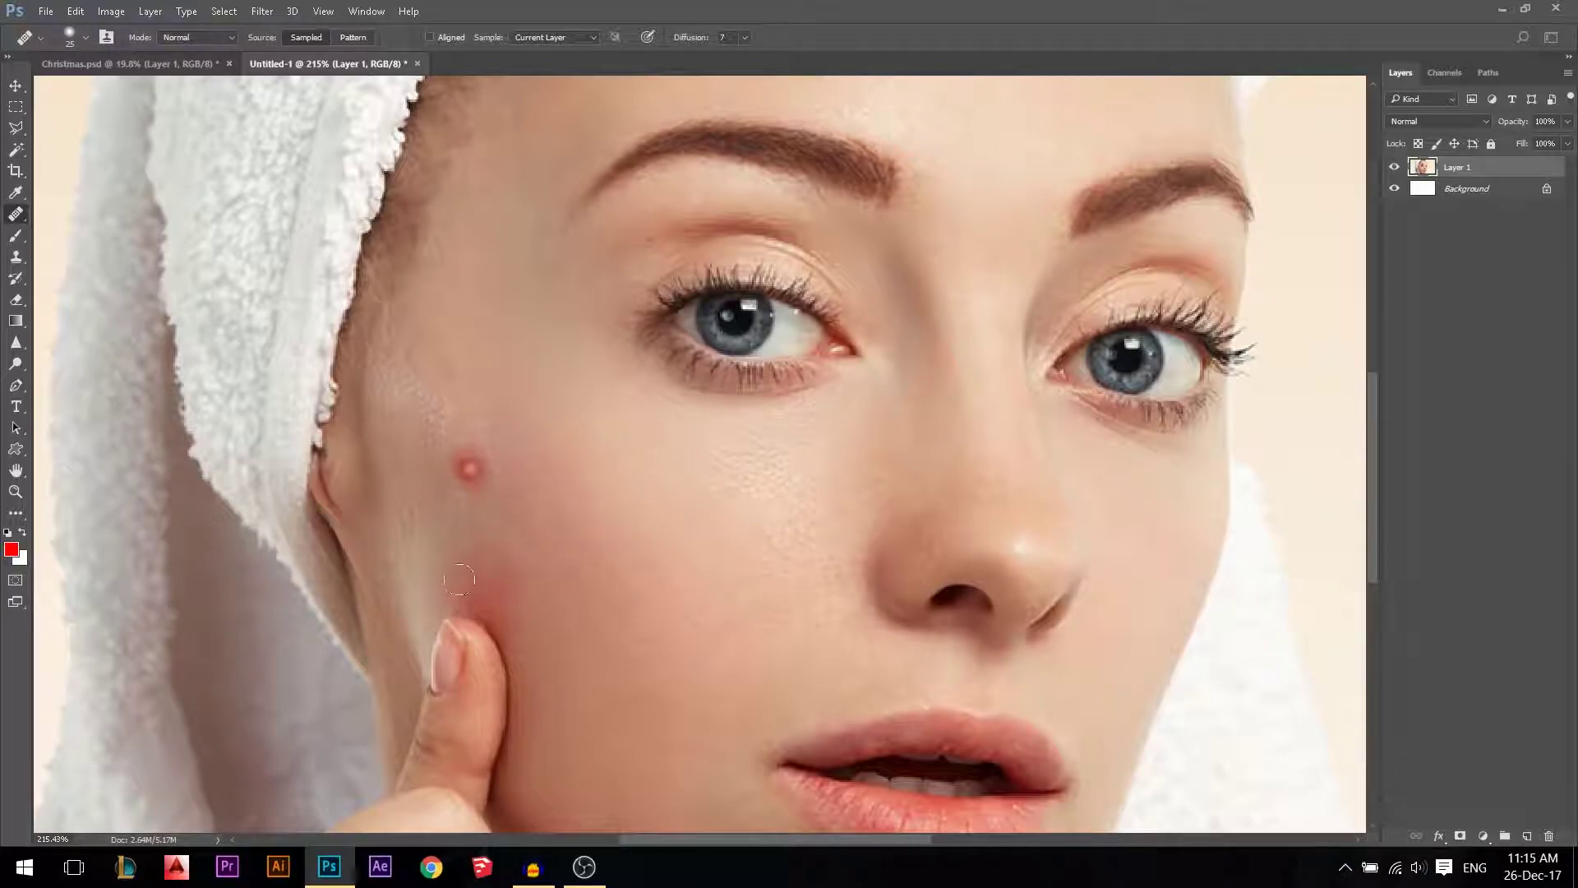
{"action": "scroll", "coordinate": [498, 601], "scroll_direction": "up", "scroll_amount": 2}
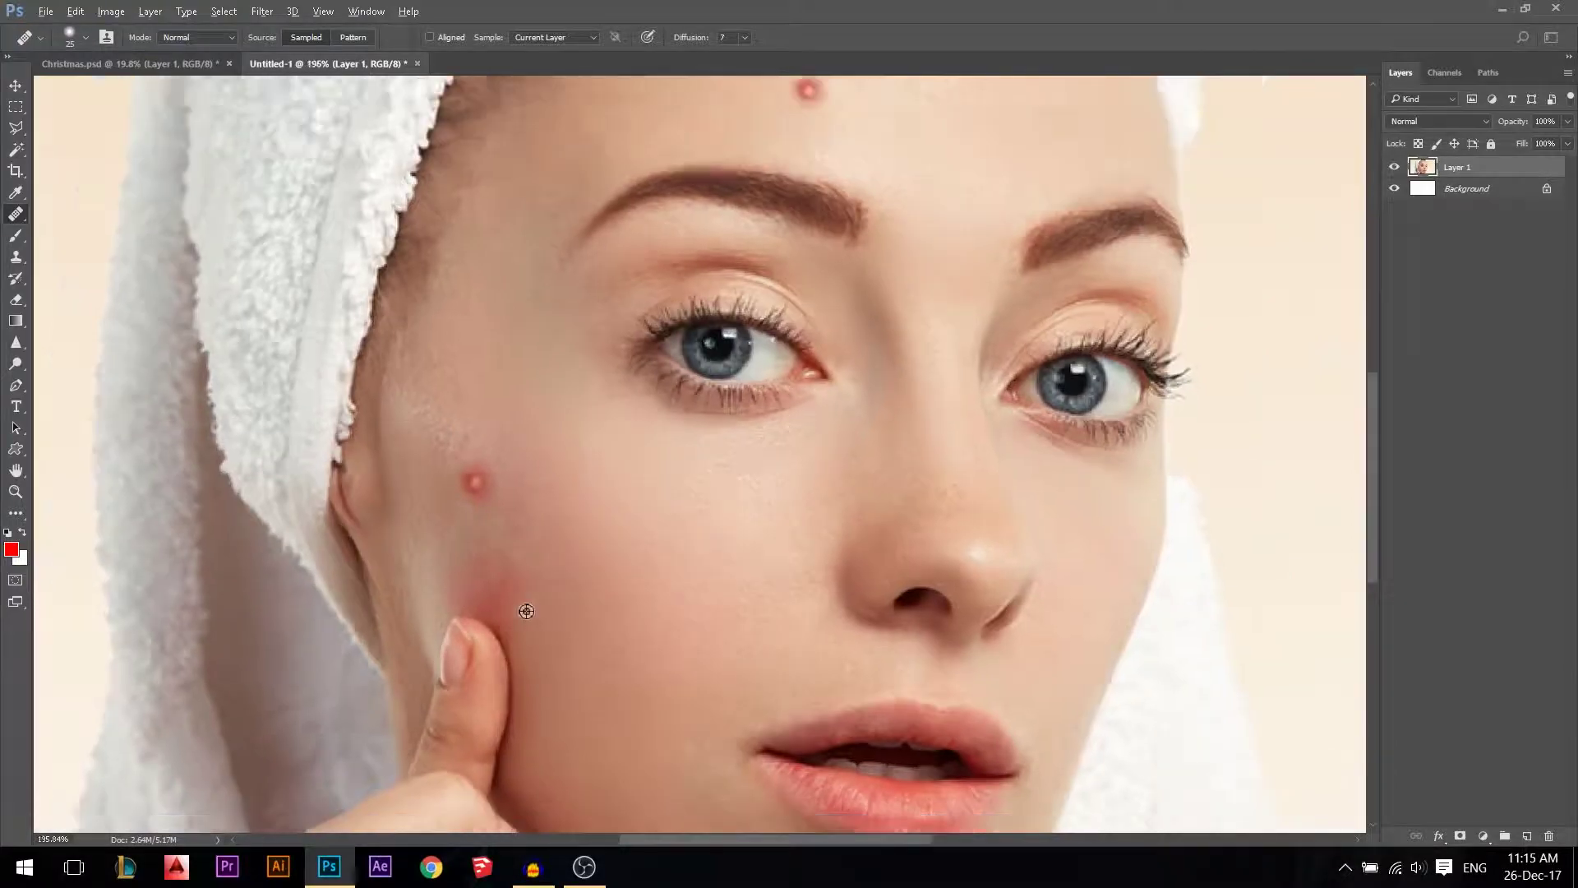
Heal the remaining upper cheek blemish with the Spot Healing Brush
{"action": "scroll", "coordinate": [498, 601], "scroll_direction": "up", "scroll_amount": 2}
{"action": "right_click", "coordinate": [16, 213]}
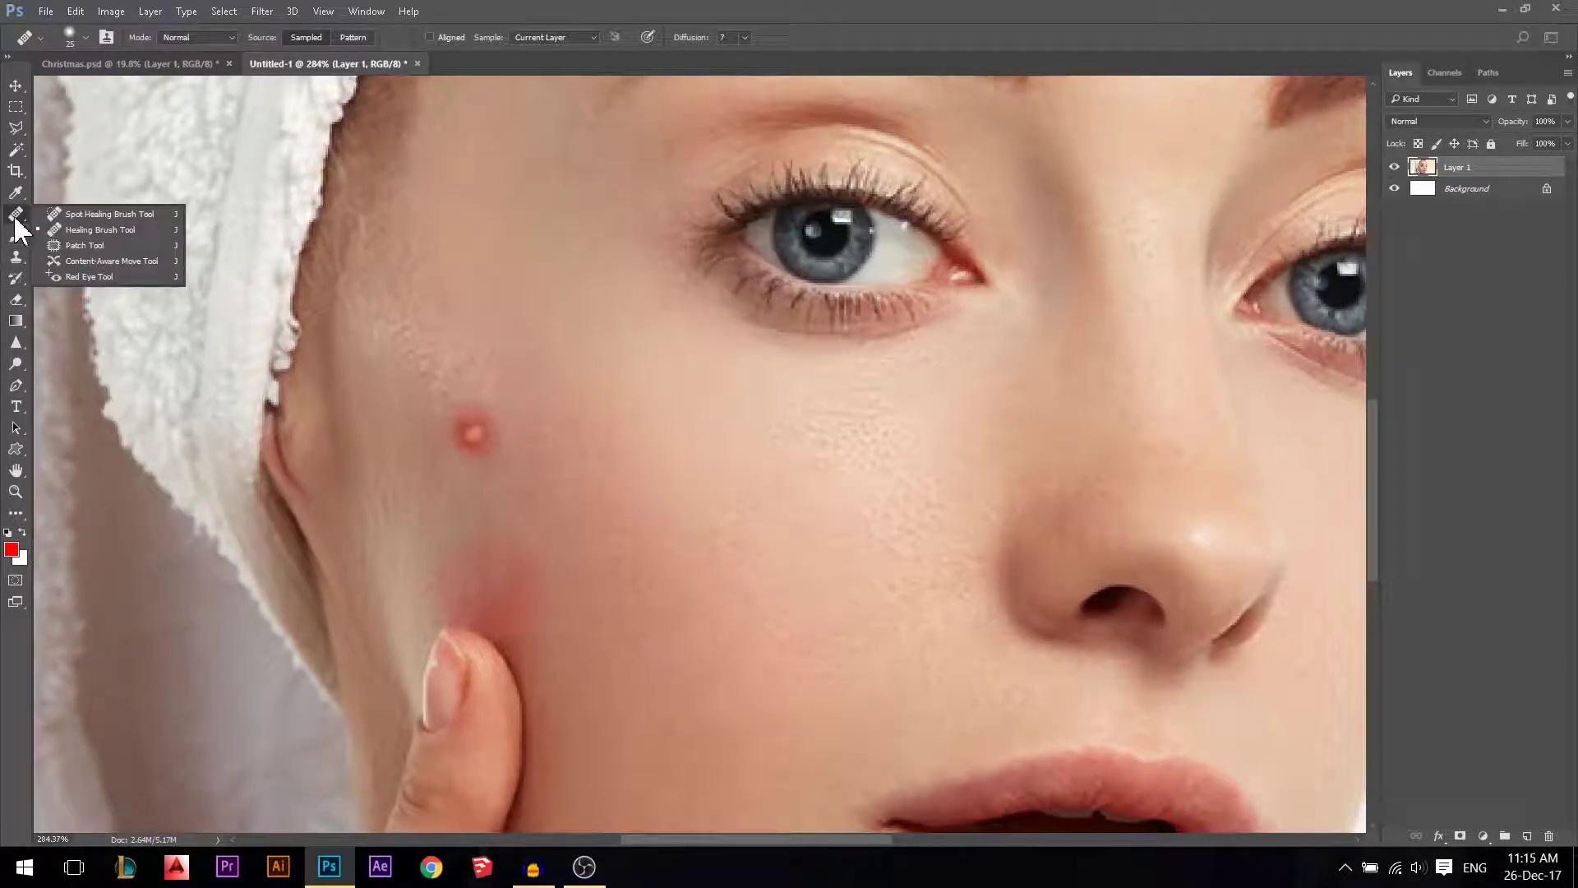
{"action": "left_click", "coordinate": [73, 213]}
{"action": "left_click_drag", "start_coordinate": [473, 430], "coordinate": [476, 433]}
{"action": "scroll", "coordinate": [423, 469], "scroll_direction": "down", "scroll_amount": 6}
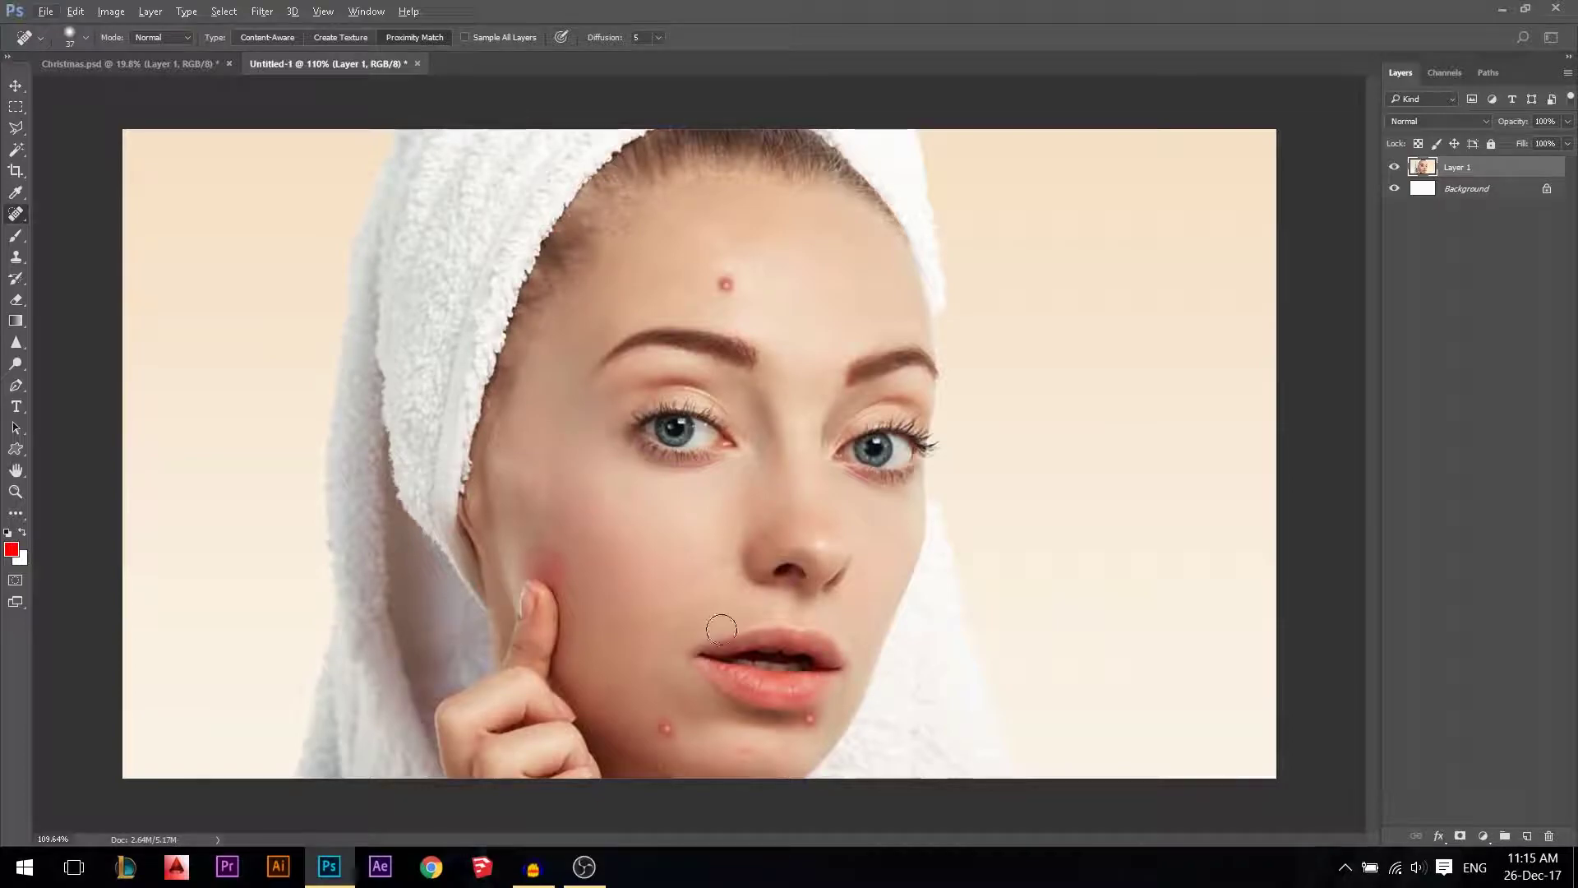
Switch to the Patch tool, outline clean skin beside the forehead blemish, and clear the selection
{"action": "scroll", "coordinate": [740, 272], "scroll_direction": "up", "scroll_amount": 7}
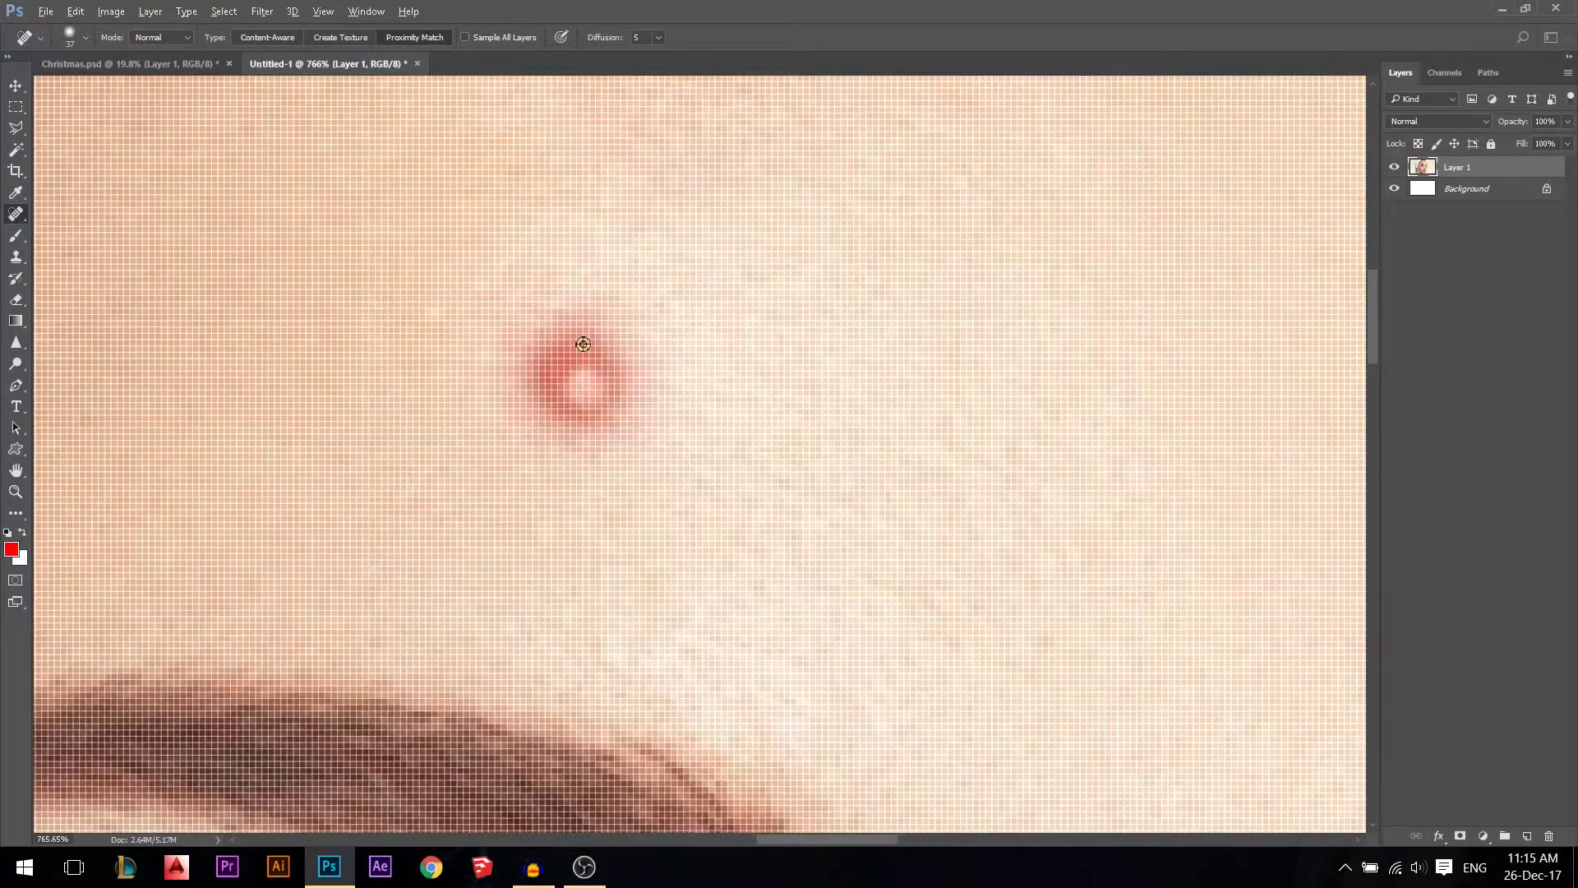
{"action": "scroll", "coordinate": [581, 342], "scroll_direction": "down", "scroll_amount": 4}
{"action": "right_click", "coordinate": [12, 211]}
{"action": "left_click", "coordinate": [63, 245]}
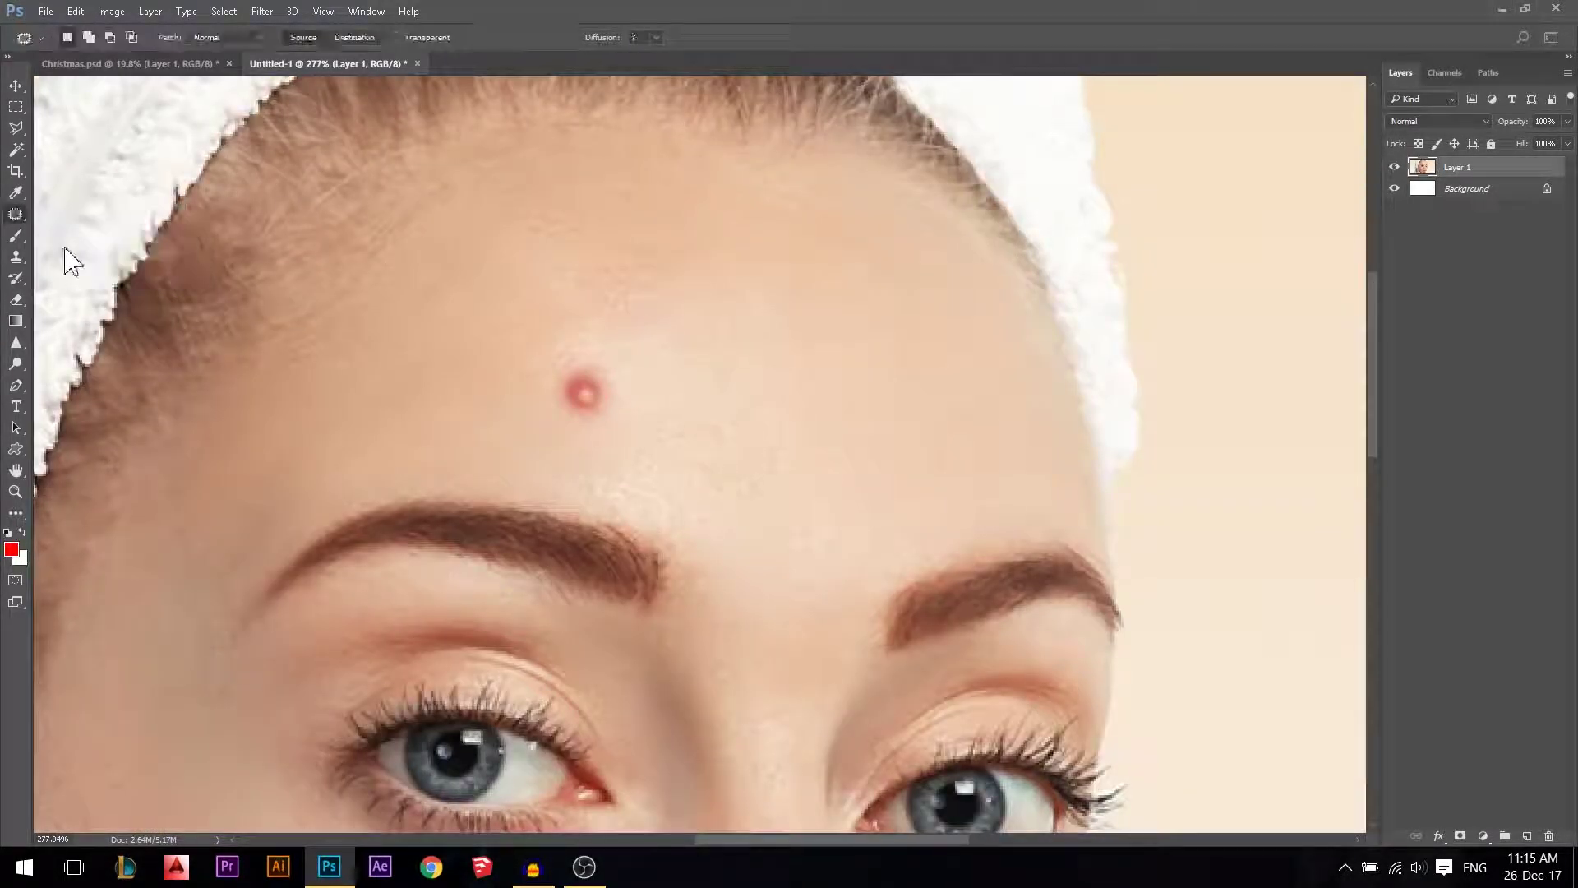
{"action": "scroll", "coordinate": [669, 416], "scroll_direction": "up", "scroll_amount": 2}
{"action": "mouse_move", "coordinate": [656, 359]}
{"action": "left_mouse_down"}
{"action": "mouse_move", "coordinate": [700, 390]}
{"action": "mouse_move", "coordinate": [693, 434]}
{"action": "mouse_move", "coordinate": [642, 456]}
{"action": "mouse_move", "coordinate": [637, 402]}
{"action": "mouse_move", "coordinate": [660, 413]}
{"action": "mouse_move", "coordinate": [617, 411]}
{"action": "left_mouse_up"}
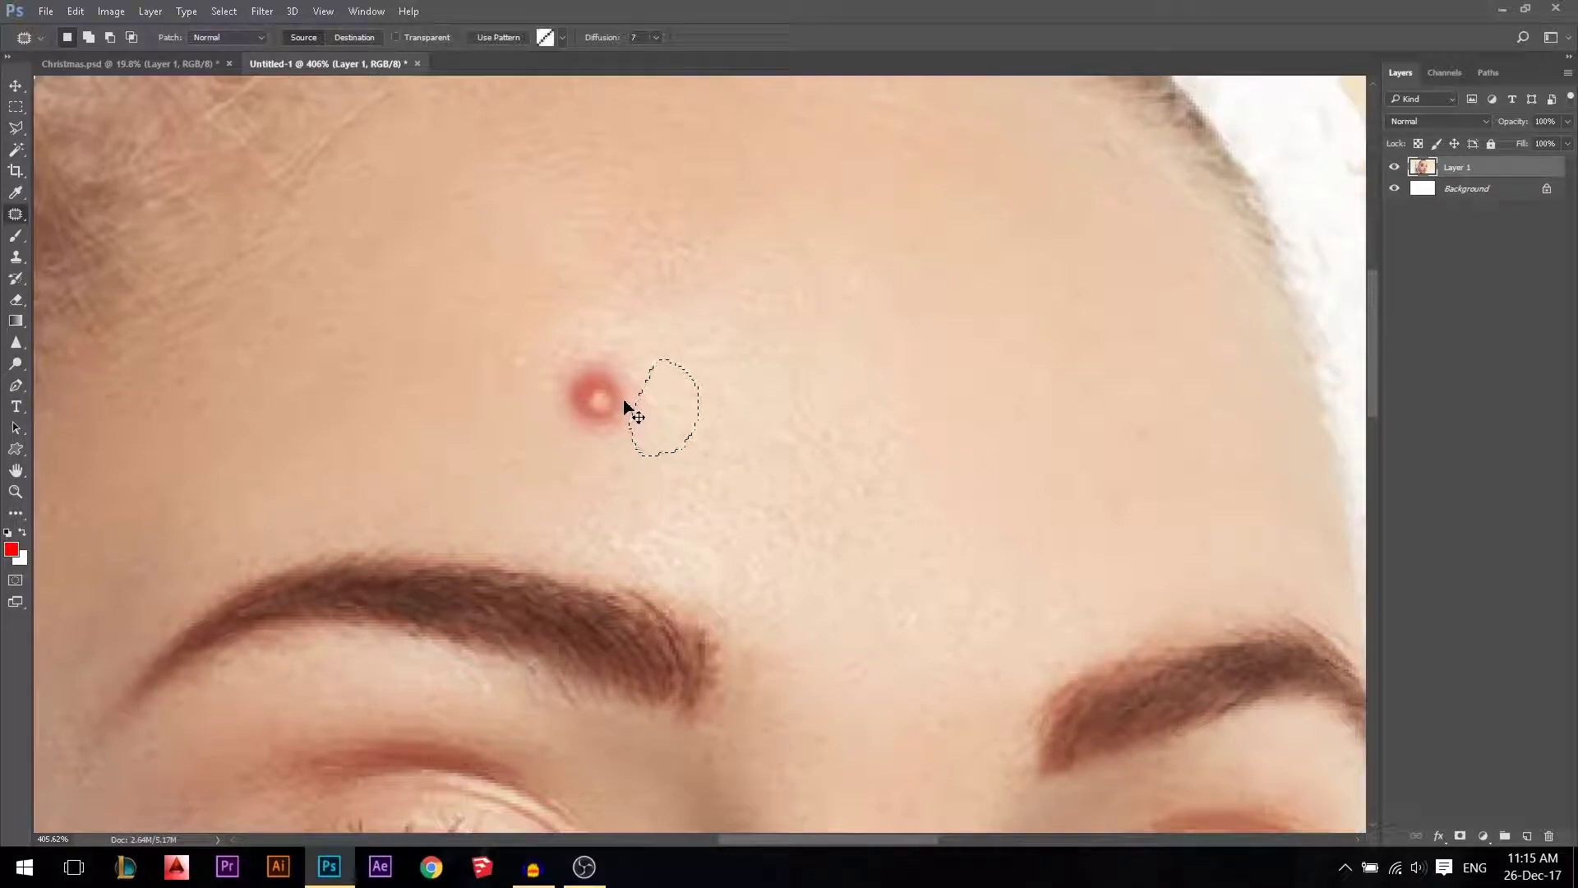
{"action": "key", "text": "ctrl+d"}
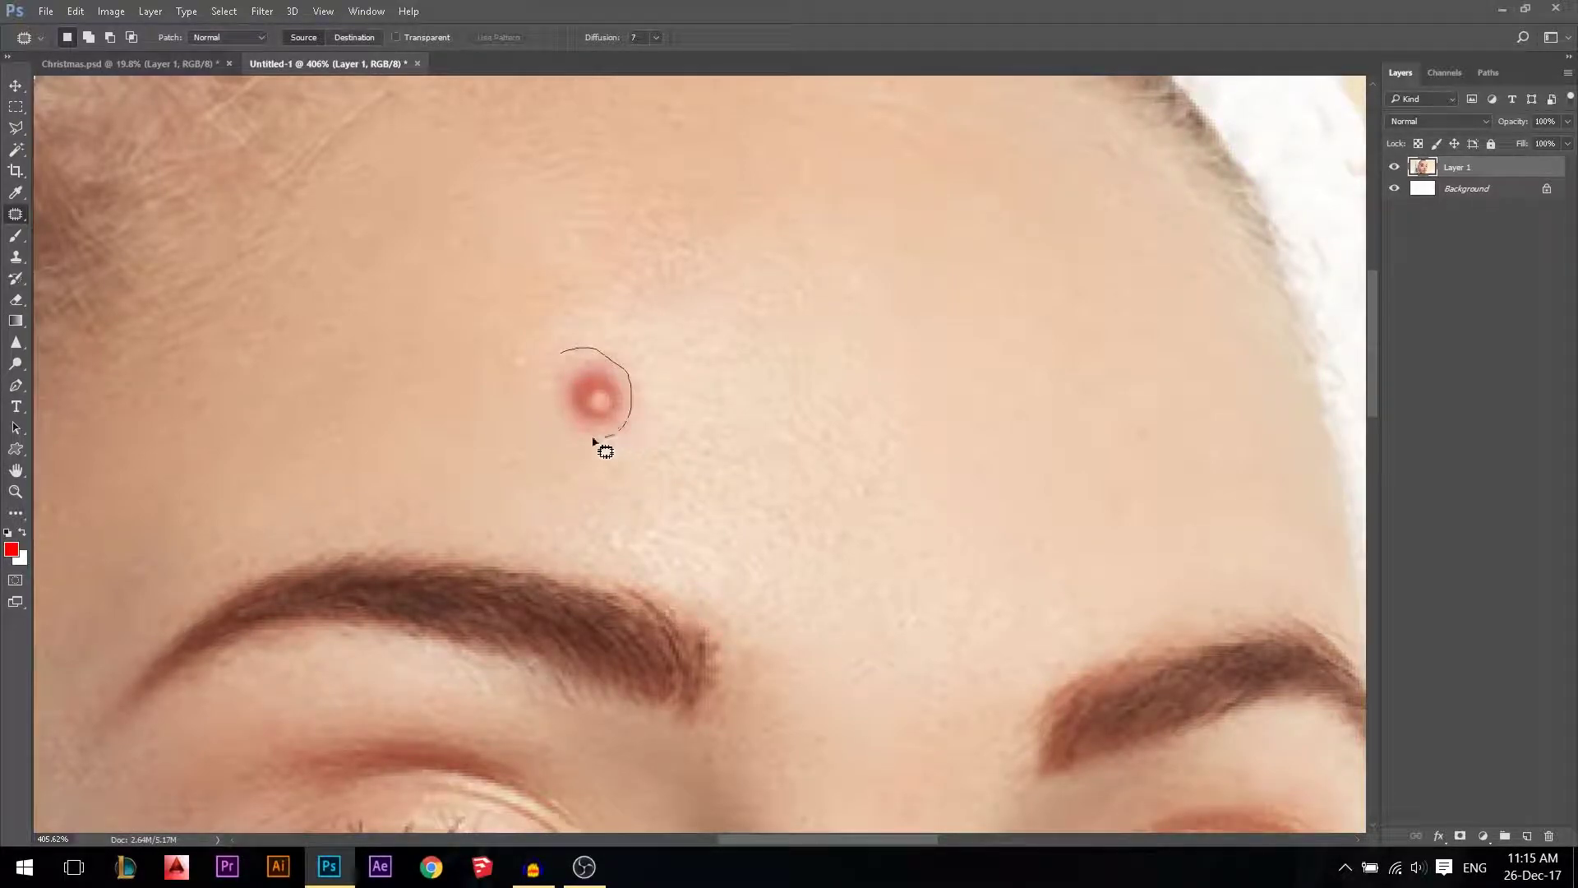
Try to patch the outlined forehead blemish with nearby clean skin, clearing the selection
{"action": "mouse_move", "coordinate": [594, 441]}
{"action": "left_mouse_down"}
{"action": "mouse_move", "coordinate": [559, 374]}
{"action": "mouse_move", "coordinate": [689, 439]}
{"action": "mouse_move", "coordinate": [620, 458]}
{"action": "mouse_move", "coordinate": [633, 475]}
{"action": "left_mouse_up"}
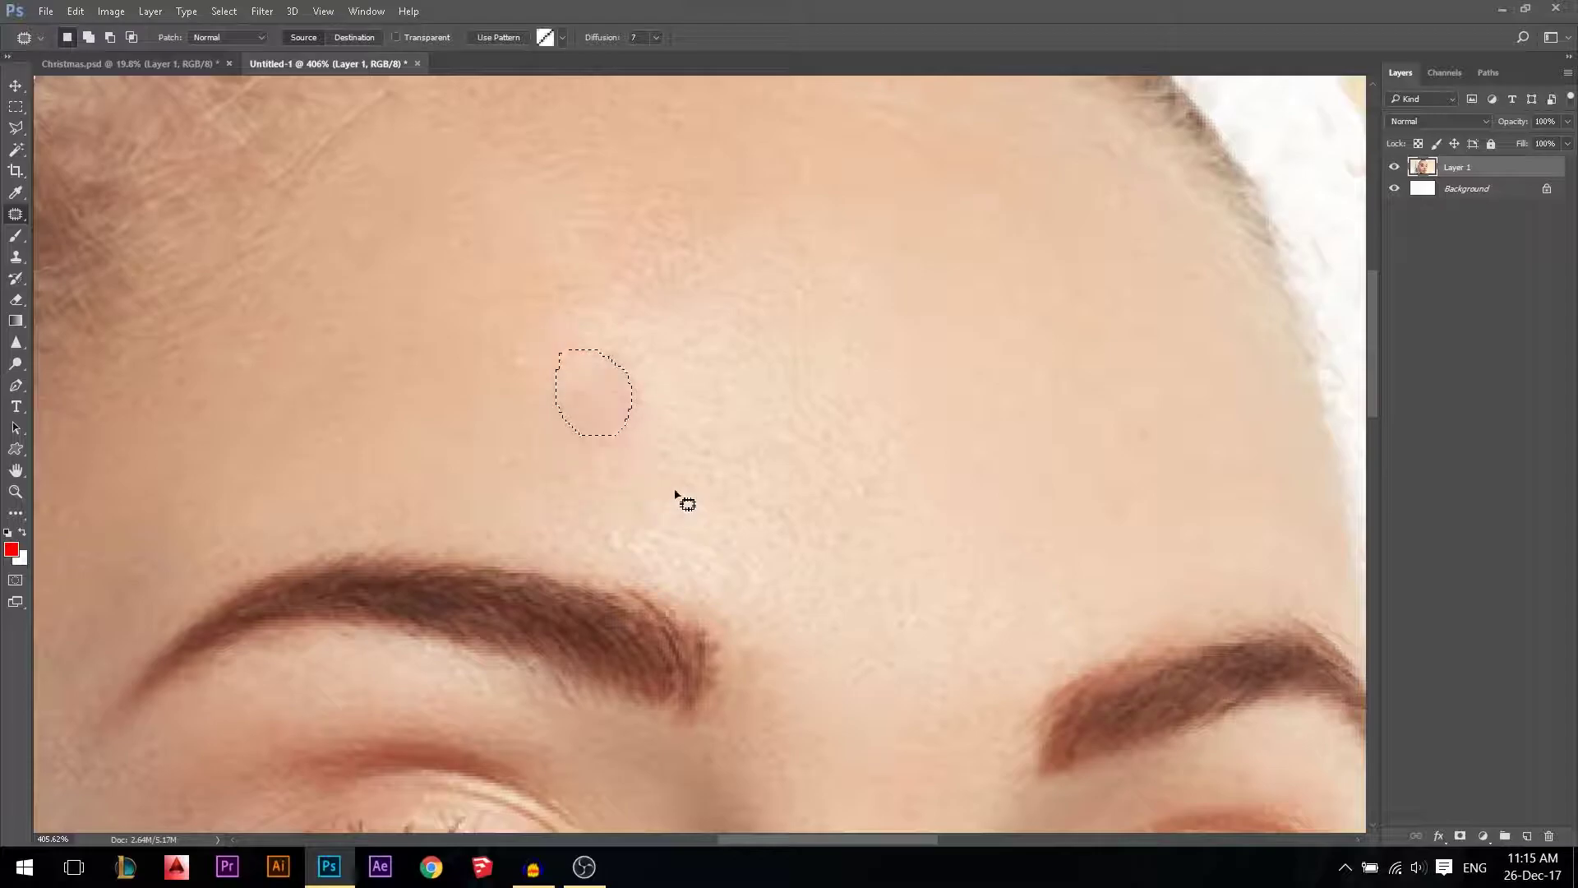
{"action": "key", "text": "ctrl+d"}
{"action": "scroll", "coordinate": [680, 493], "scroll_direction": "down", "scroll_amount": 6}
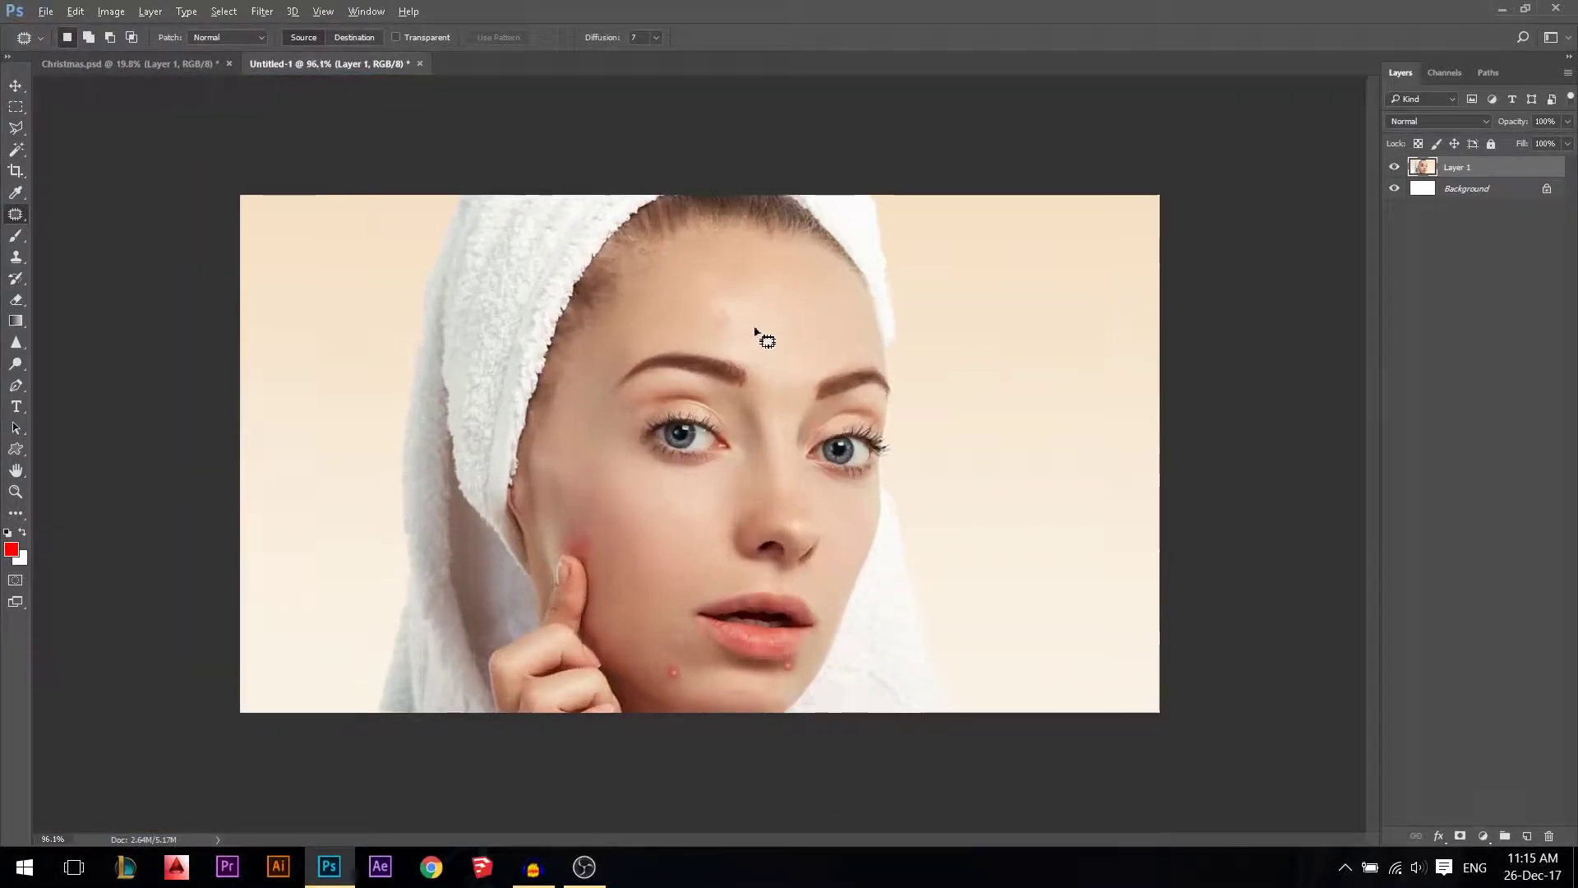
{"action": "scroll", "coordinate": [755, 330], "scroll_direction": "up", "scroll_amount": 3}
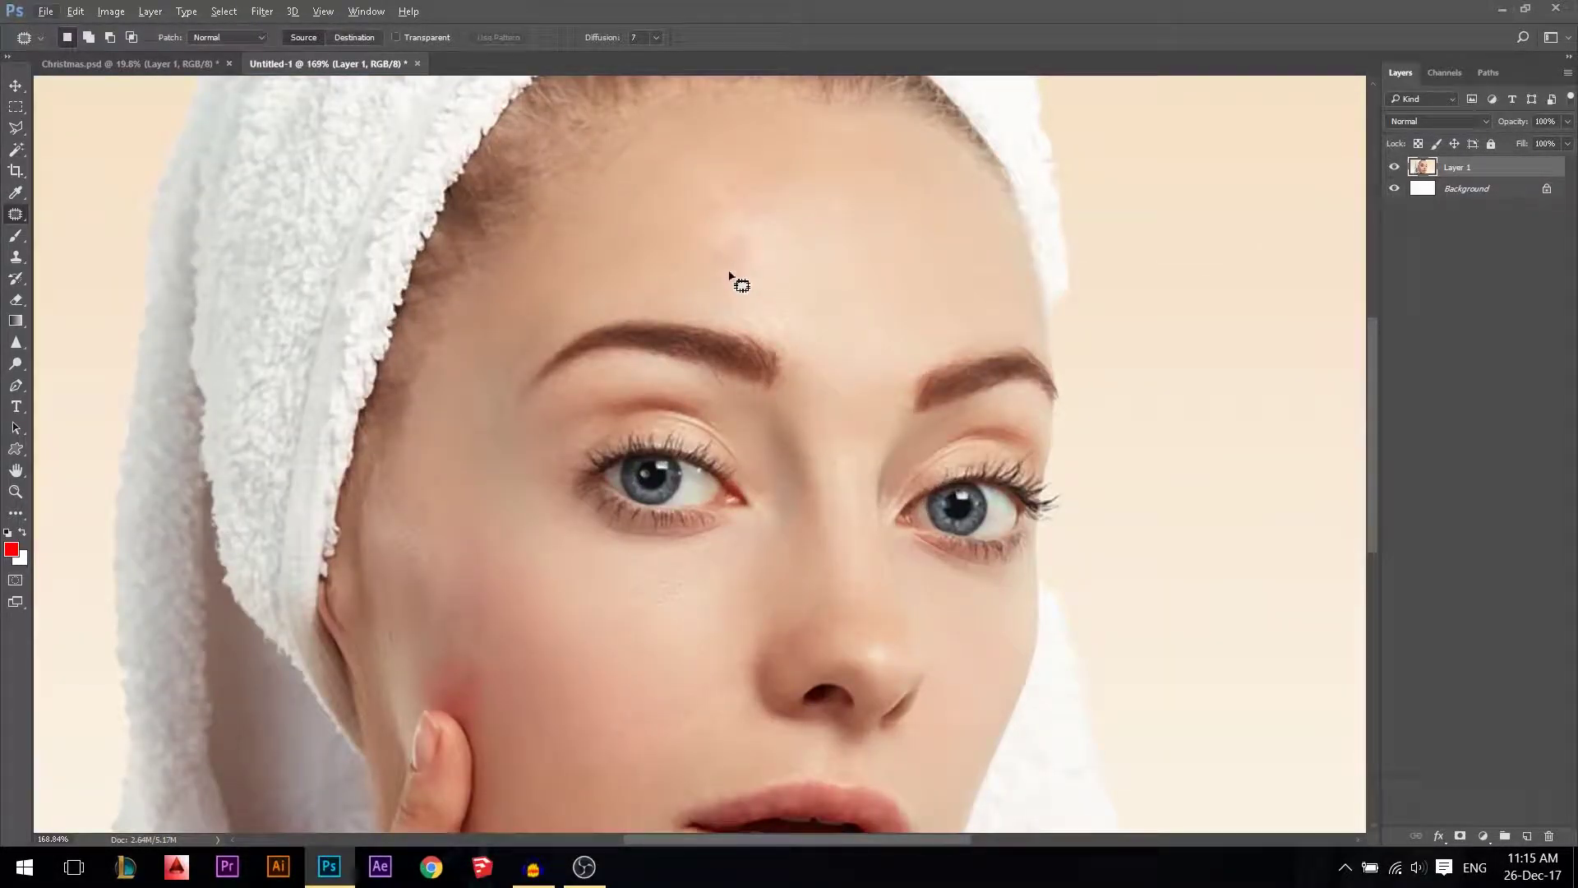
{"action": "scroll", "coordinate": [679, 229], "scroll_direction": "down", "scroll_amount": 2}
Switch to the Spot Healing Brush and undo the forehead patch
{"action": "right_click", "coordinate": [15, 215]}
{"action": "left_click", "coordinate": [63, 215]}
{"action": "scroll", "coordinate": [787, 233], "scroll_direction": "up", "scroll_amount": 2}
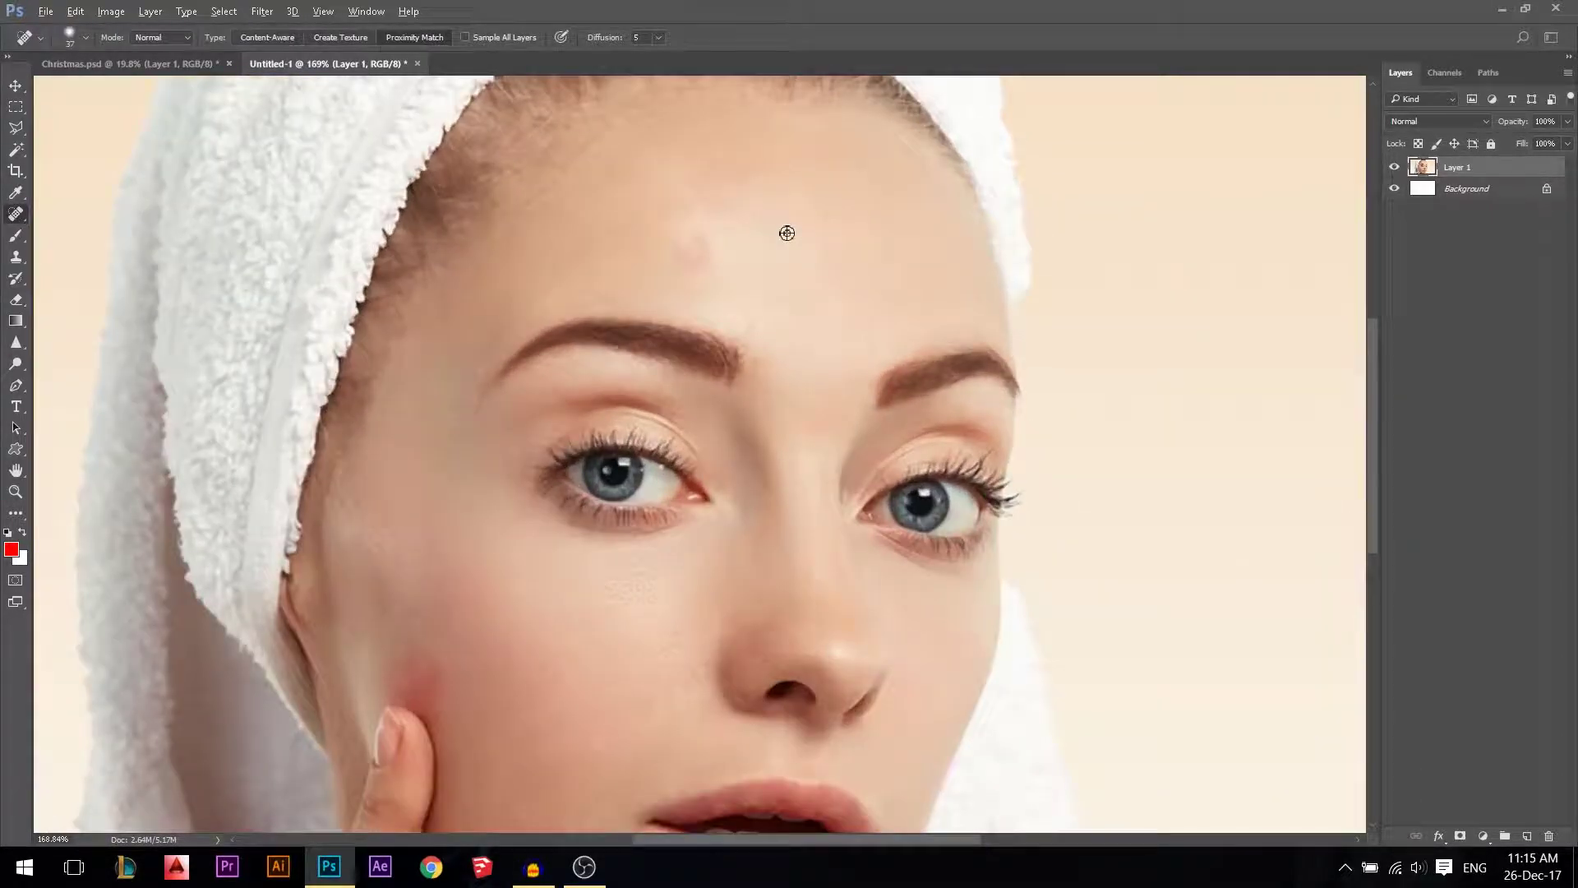
{"action": "key", "text": "ctrl+z"}
{"action": "scroll", "coordinate": [743, 239], "scroll_direction": "up", "scroll_amount": 3}
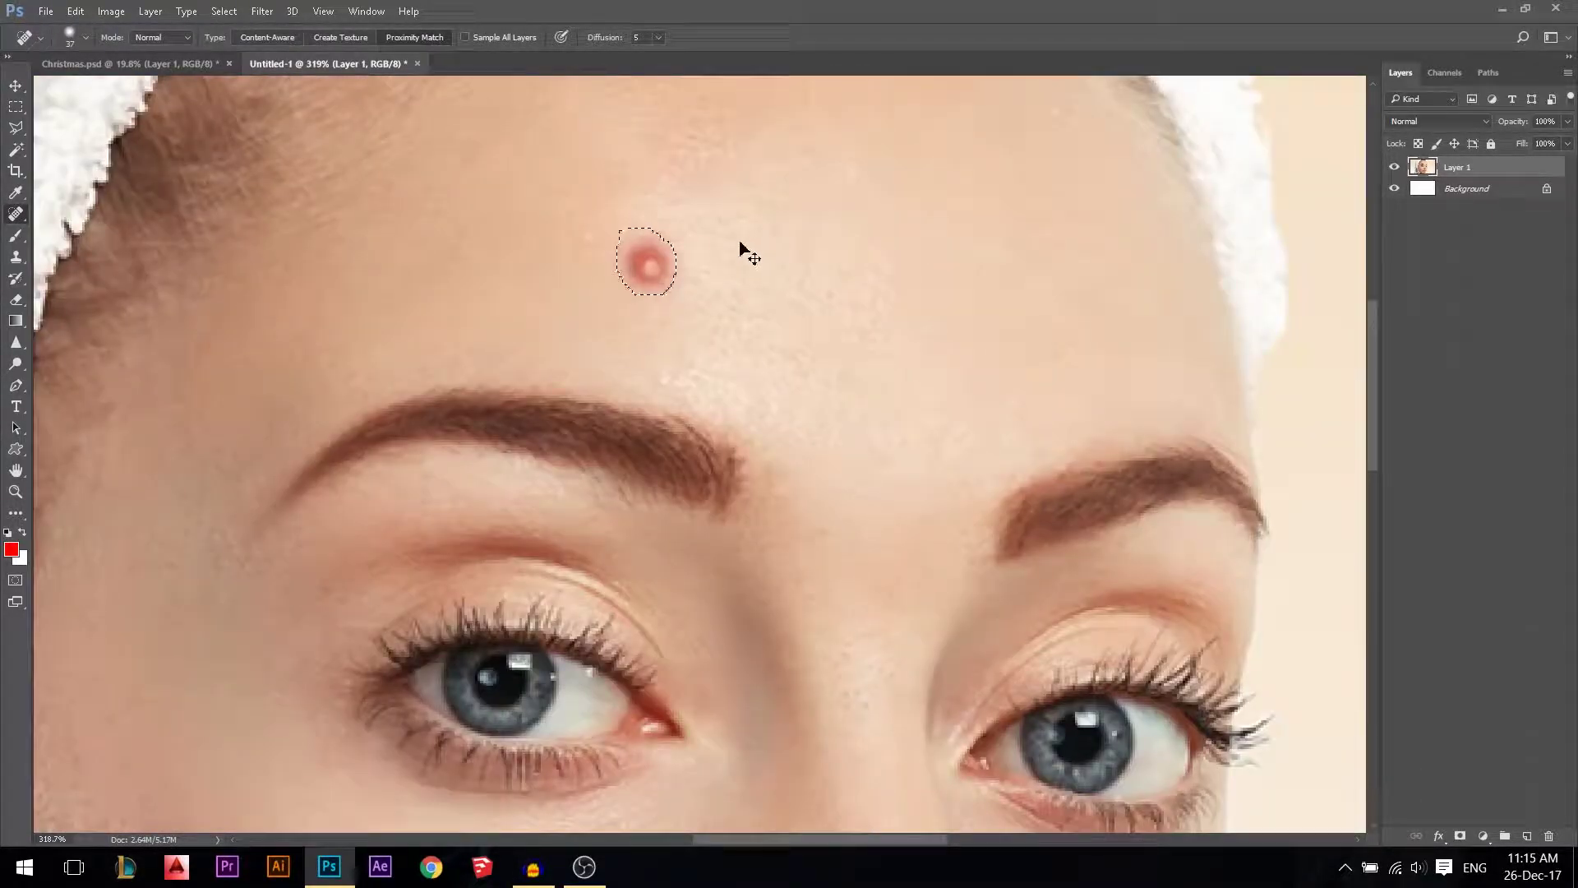
Try to heal the selected forehead blemish with the Spot Healing Brush and undo the stroke
{"action": "left_click", "coordinate": [651, 256]}
{"action": "scroll", "coordinate": [718, 288], "scroll_direction": "down", "scroll_amount": 2}
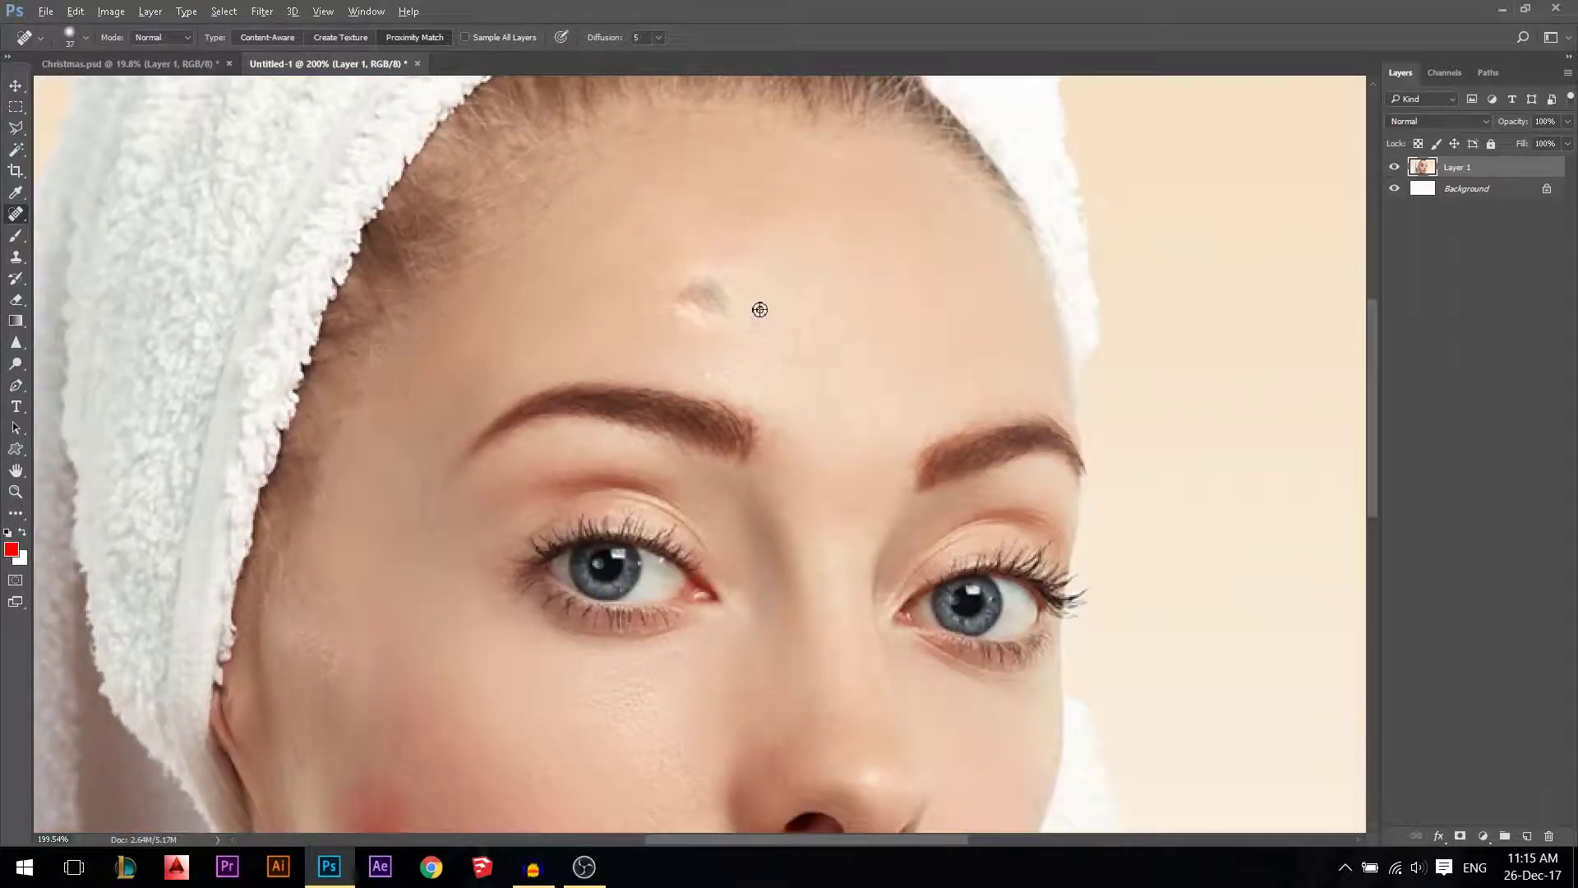
{"action": "key", "text": "ctrl+z"}
Heal the forehead blemish with the Spot Healing Brush at a brush size of 21
{"action": "scroll", "coordinate": [699, 300], "scroll_direction": "up", "scroll_amount": 3}
{"action": "left_click", "coordinate": [669, 289]}
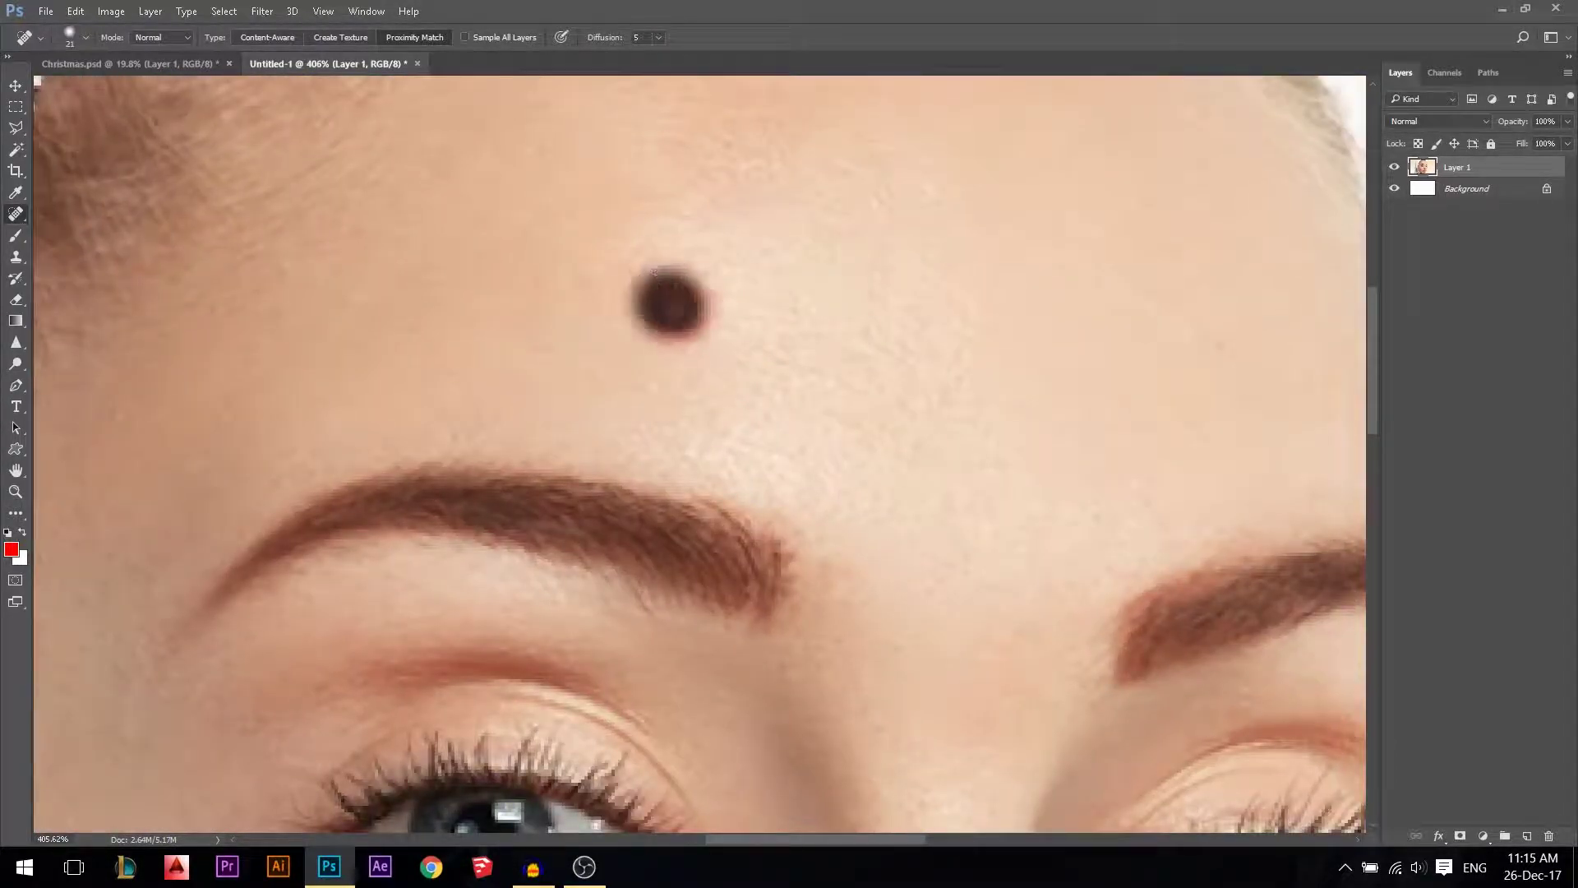
{"action": "scroll", "coordinate": [681, 545], "scroll_direction": "down", "scroll_amount": 5}
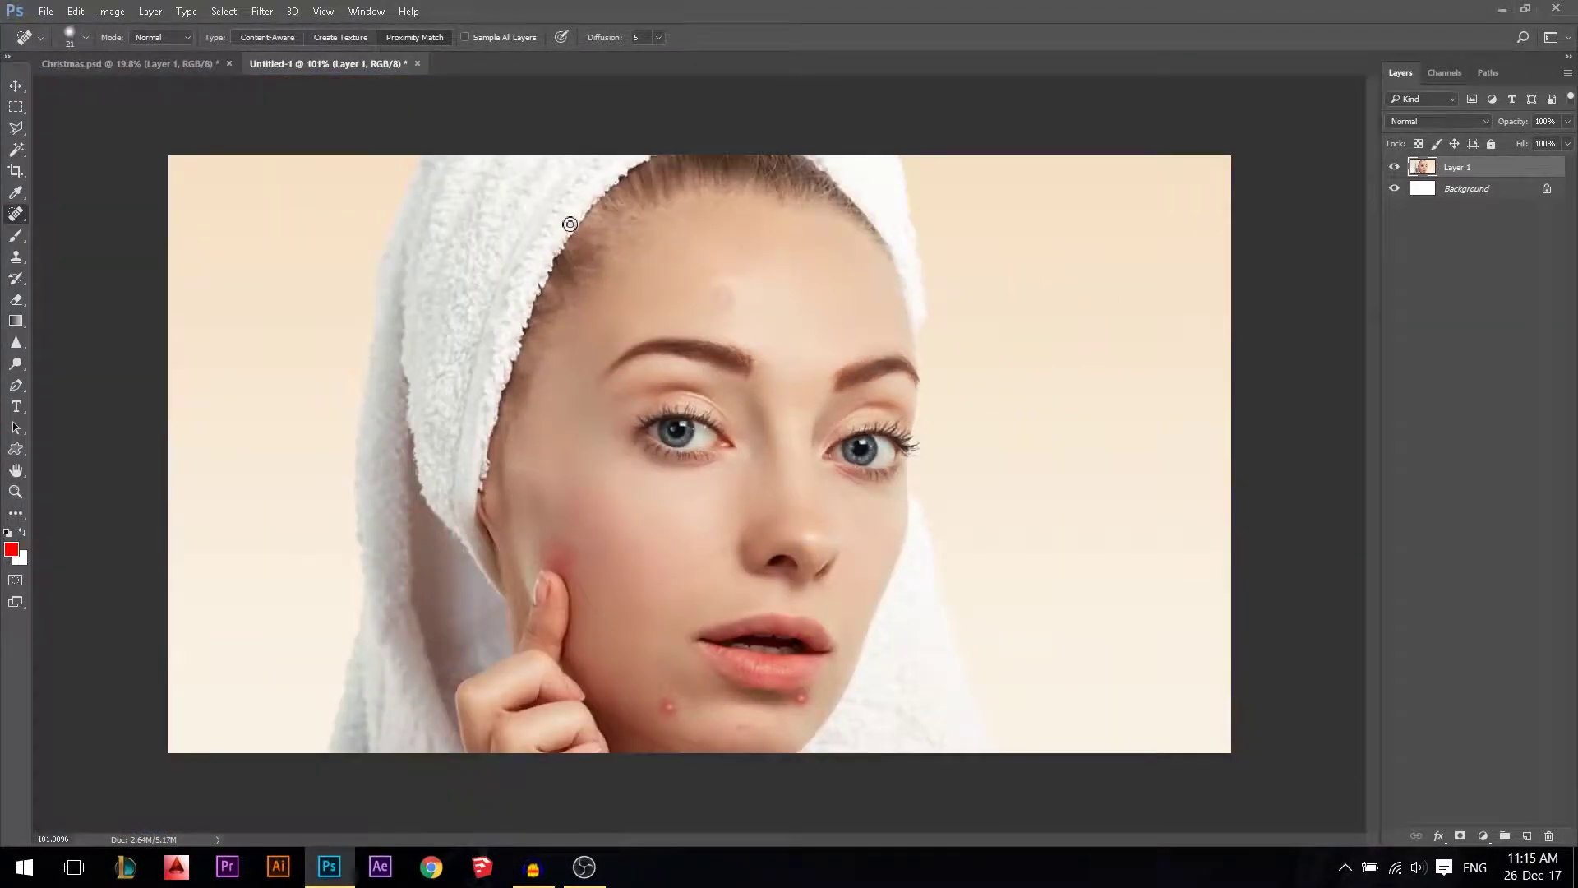
Heal the large chin blemish nearest the hand with the Spot Healing Brush
{"action": "scroll", "coordinate": [696, 765], "scroll_direction": "up", "scroll_amount": 4}
{"action": "scroll", "coordinate": [695, 764], "scroll_direction": "down", "scroll_amount": 4}
{"action": "scroll", "coordinate": [575, 658], "scroll_direction": "up", "scroll_amount": 4}
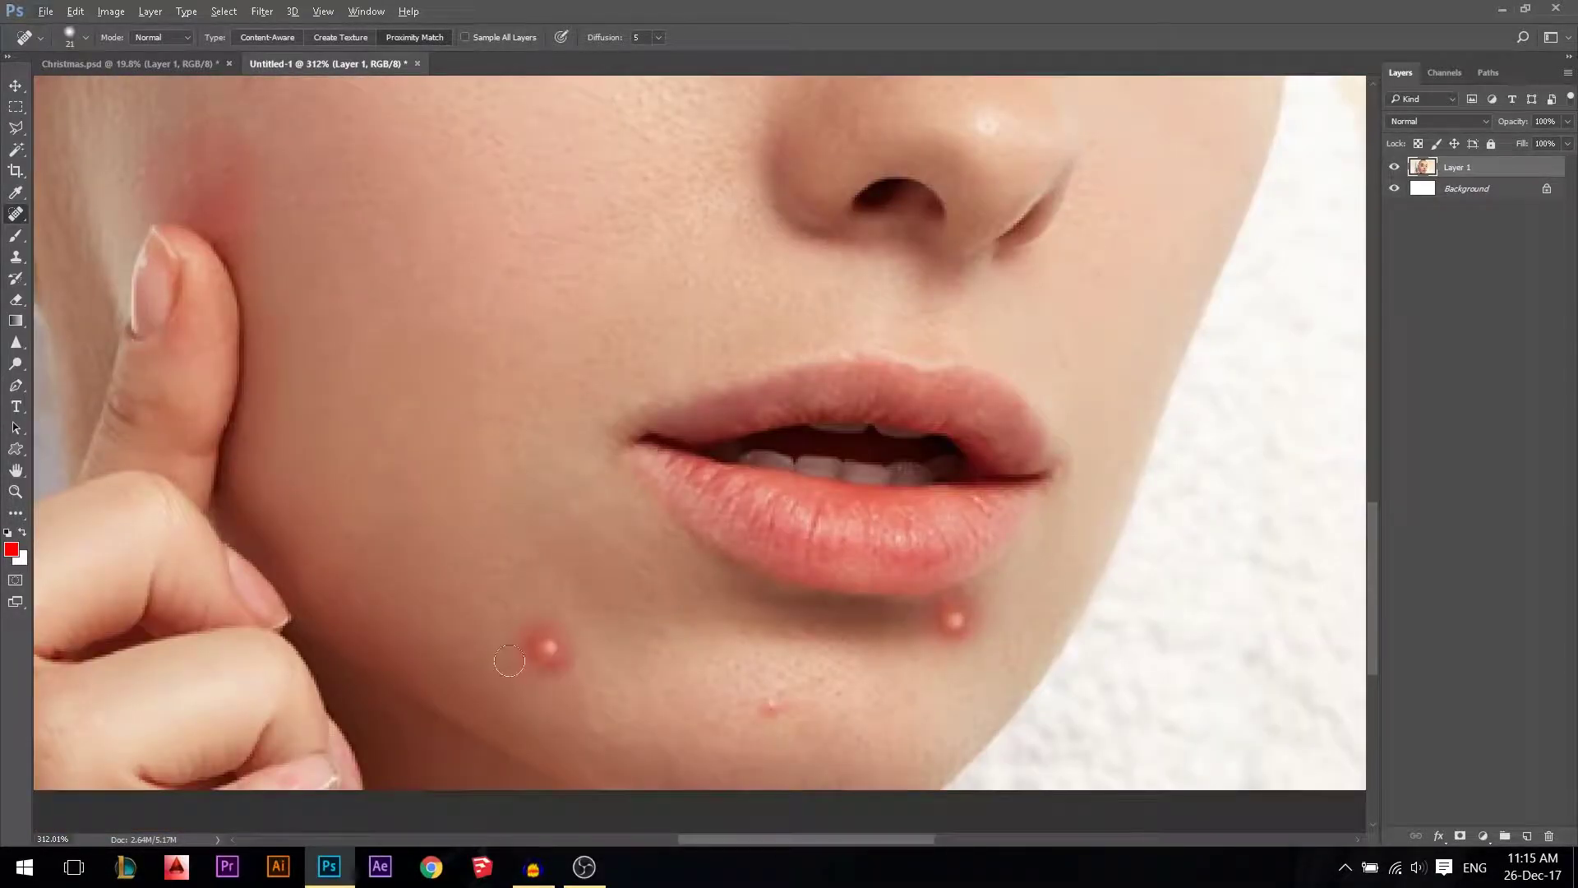
{"action": "left_click_drag", "start_coordinate": [516, 623], "coordinate": [544, 651]}
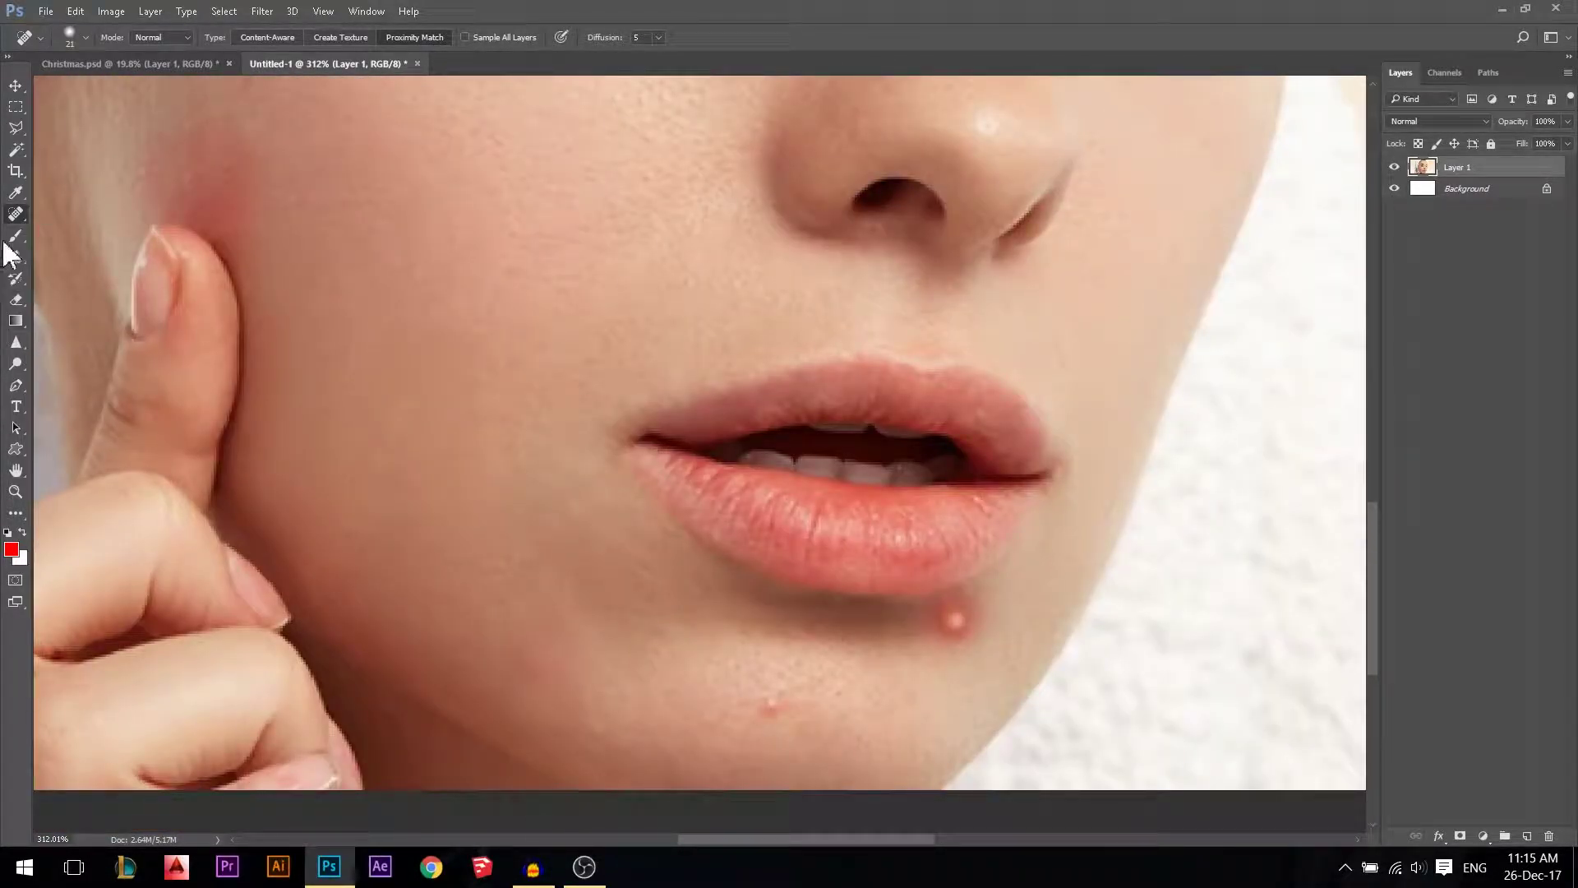
Try to cover the blemish below the lip corner with nearby skin using the Content-Aware Move tool in Extend mode, and undo it
{"action": "right_click", "coordinate": [16, 215]}
{"action": "left_click", "coordinate": [72, 261]}
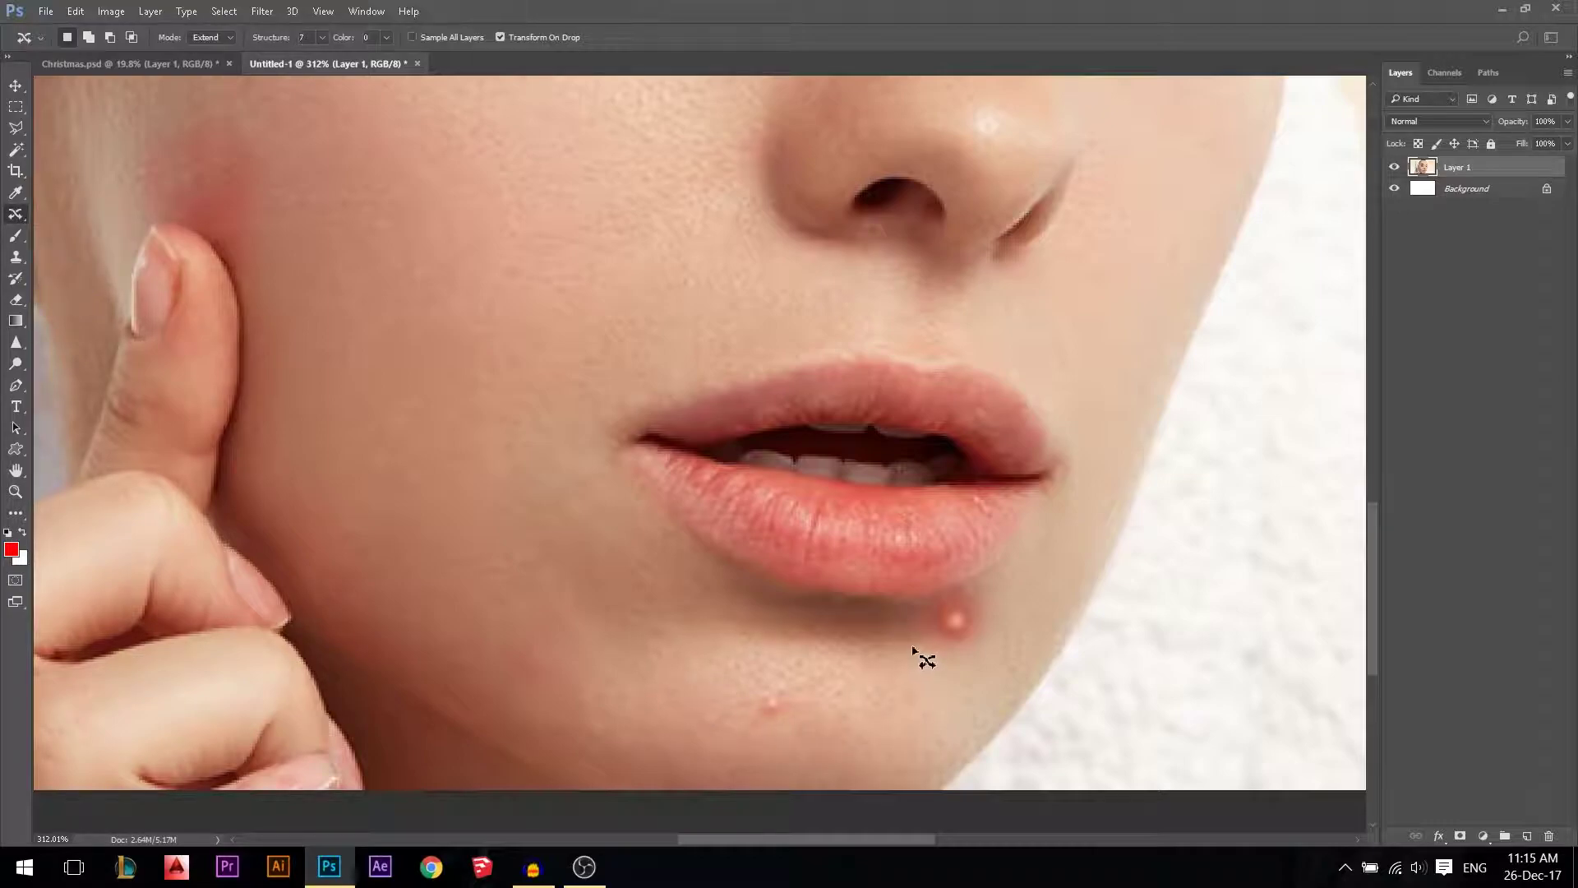
{"action": "mouse_move", "coordinate": [912, 637]}
{"action": "left_mouse_down"}
{"action": "mouse_move", "coordinate": [880, 645]}
{"action": "mouse_move", "coordinate": [861, 618]}
{"action": "mouse_move", "coordinate": [908, 609]}
{"action": "mouse_move", "coordinate": [900, 635]}
{"action": "mouse_move", "coordinate": [946, 639]}
{"action": "mouse_move", "coordinate": [967, 627]}
{"action": "left_mouse_up"}
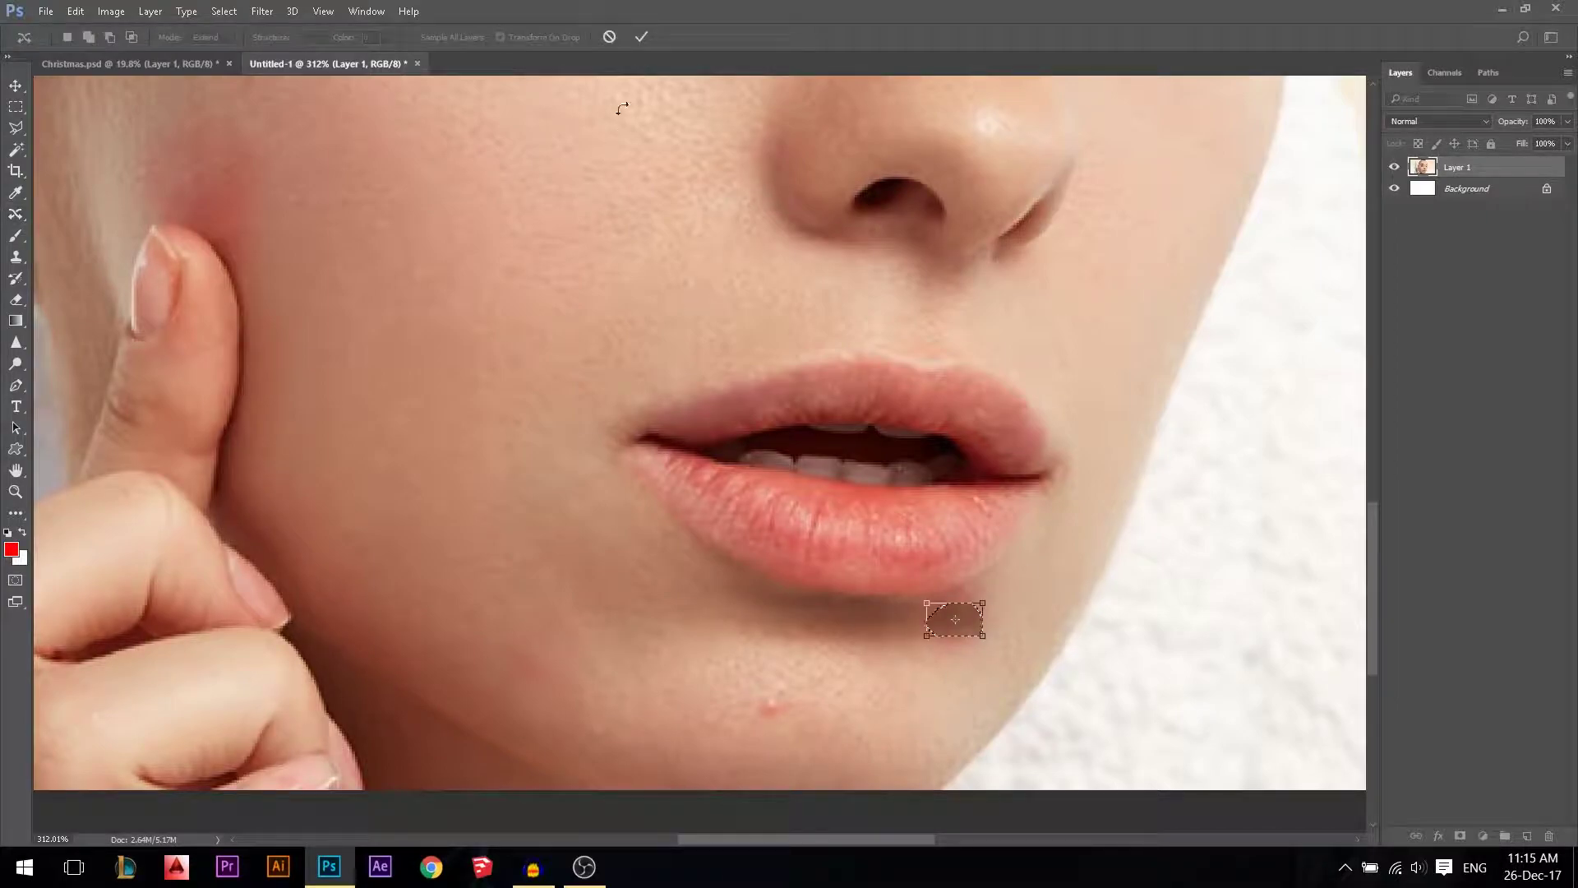
{"action": "left_click", "coordinate": [640, 36]}
{"action": "scroll", "coordinate": [1003, 669], "scroll_direction": "down", "scroll_amount": 3}
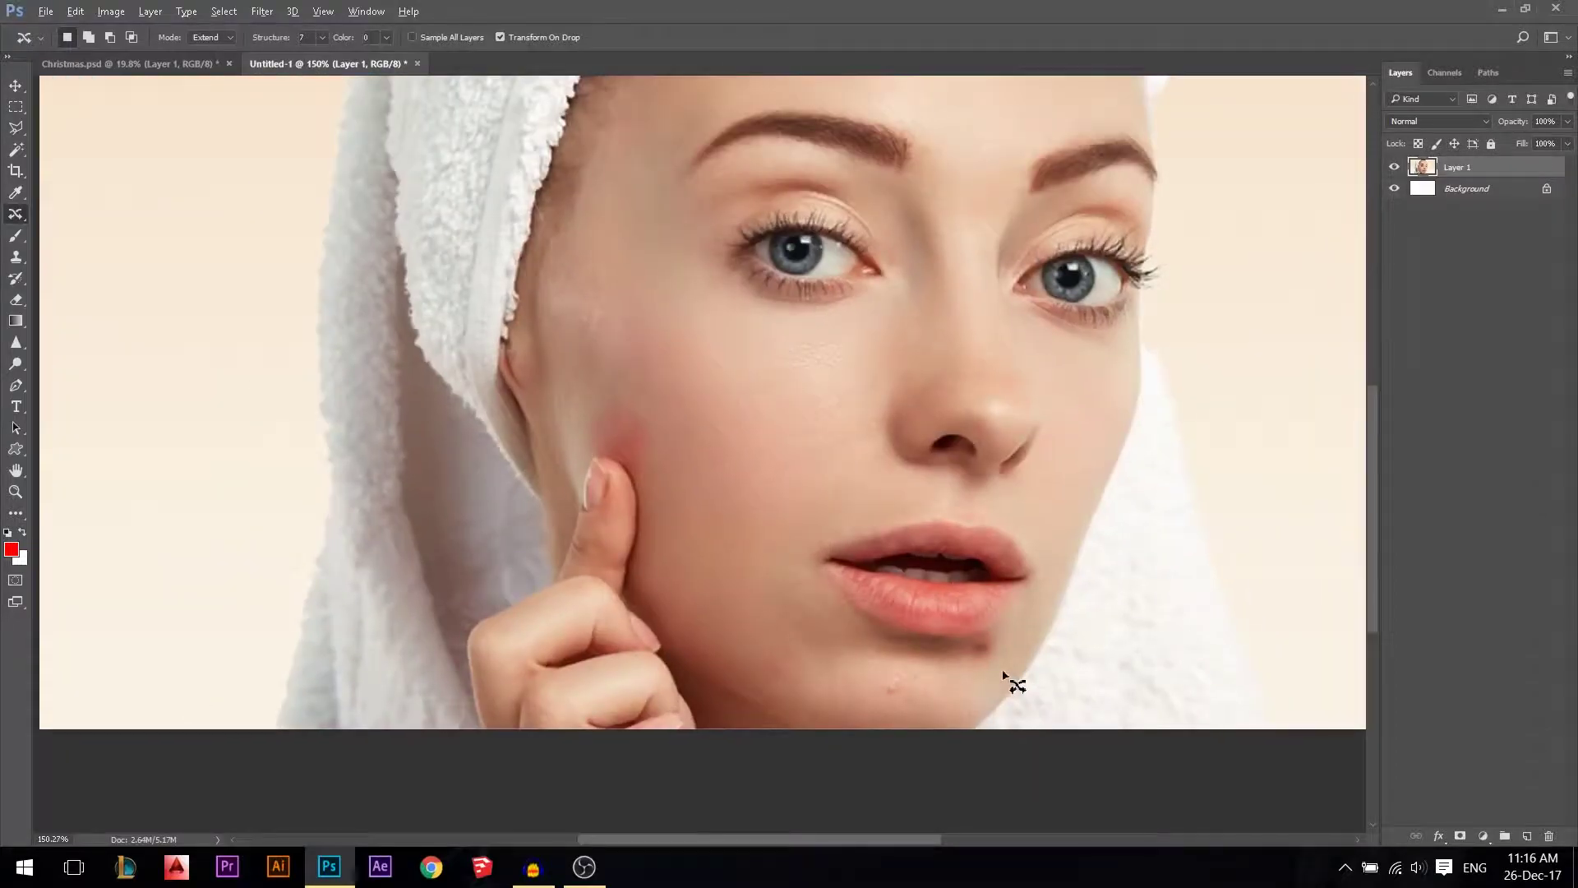
{"action": "scroll", "coordinate": [1003, 670], "scroll_direction": "up", "scroll_amount": 2}
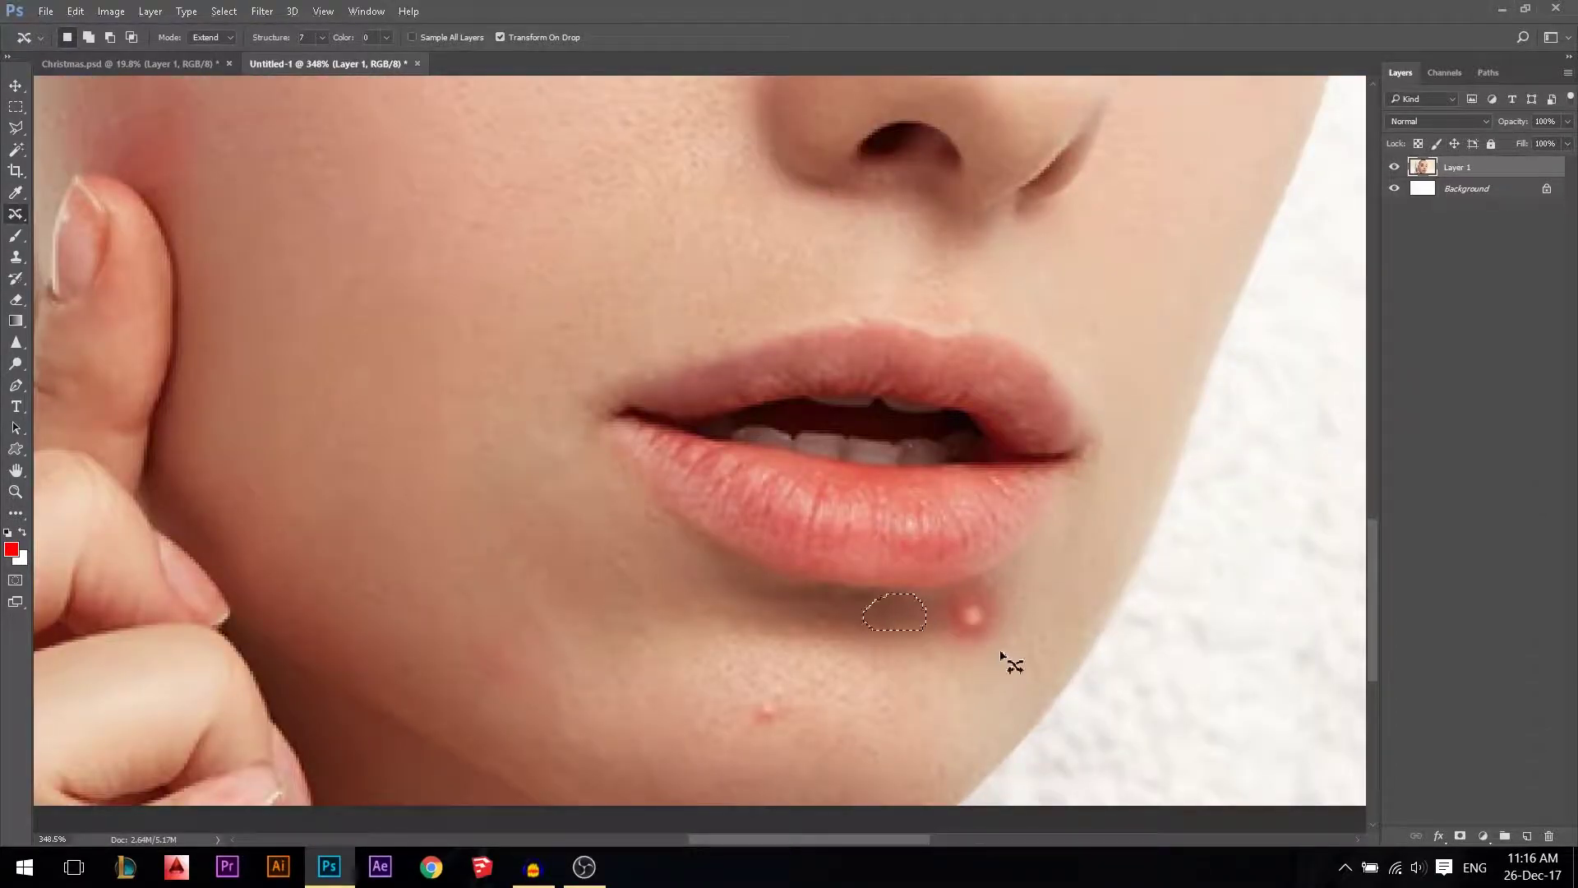
{"action": "scroll", "coordinate": [1008, 663], "scroll_direction": "up", "scroll_amount": 3}
{"action": "scroll", "coordinate": [477, 520], "scroll_direction": "down", "scroll_amount": 2}
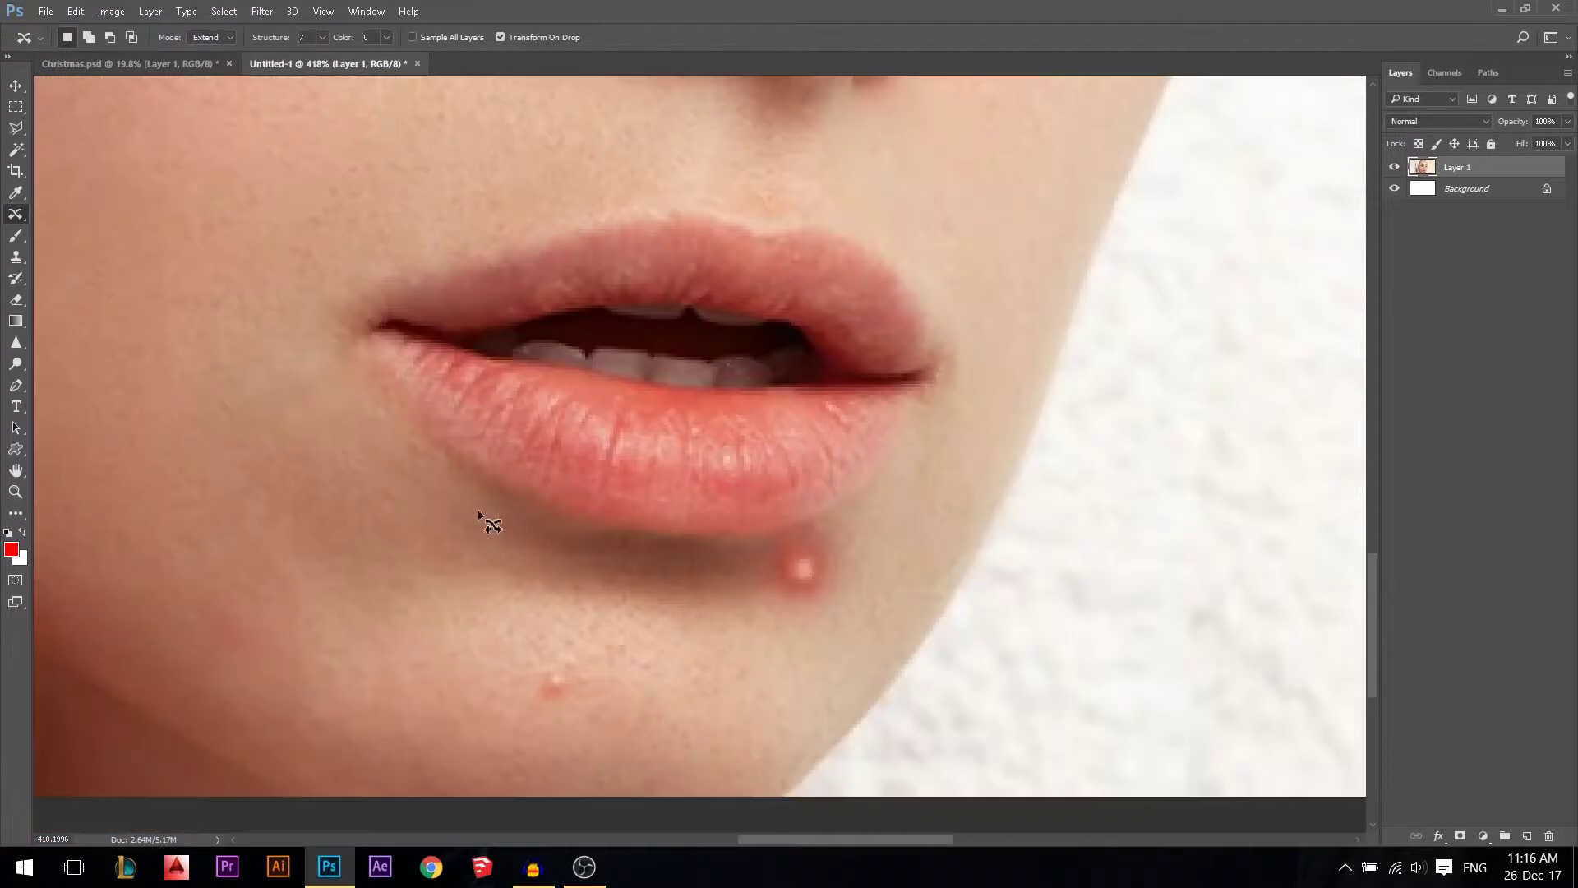
Sample clean skin under the lower lip with the Healing Brush and paint over the lip-corner blemish and the small chin spot
{"action": "right_click", "coordinate": [15, 216]}
{"action": "left_click", "coordinate": [66, 230]}
{"action": "left_click", "coordinate": [714, 484]}
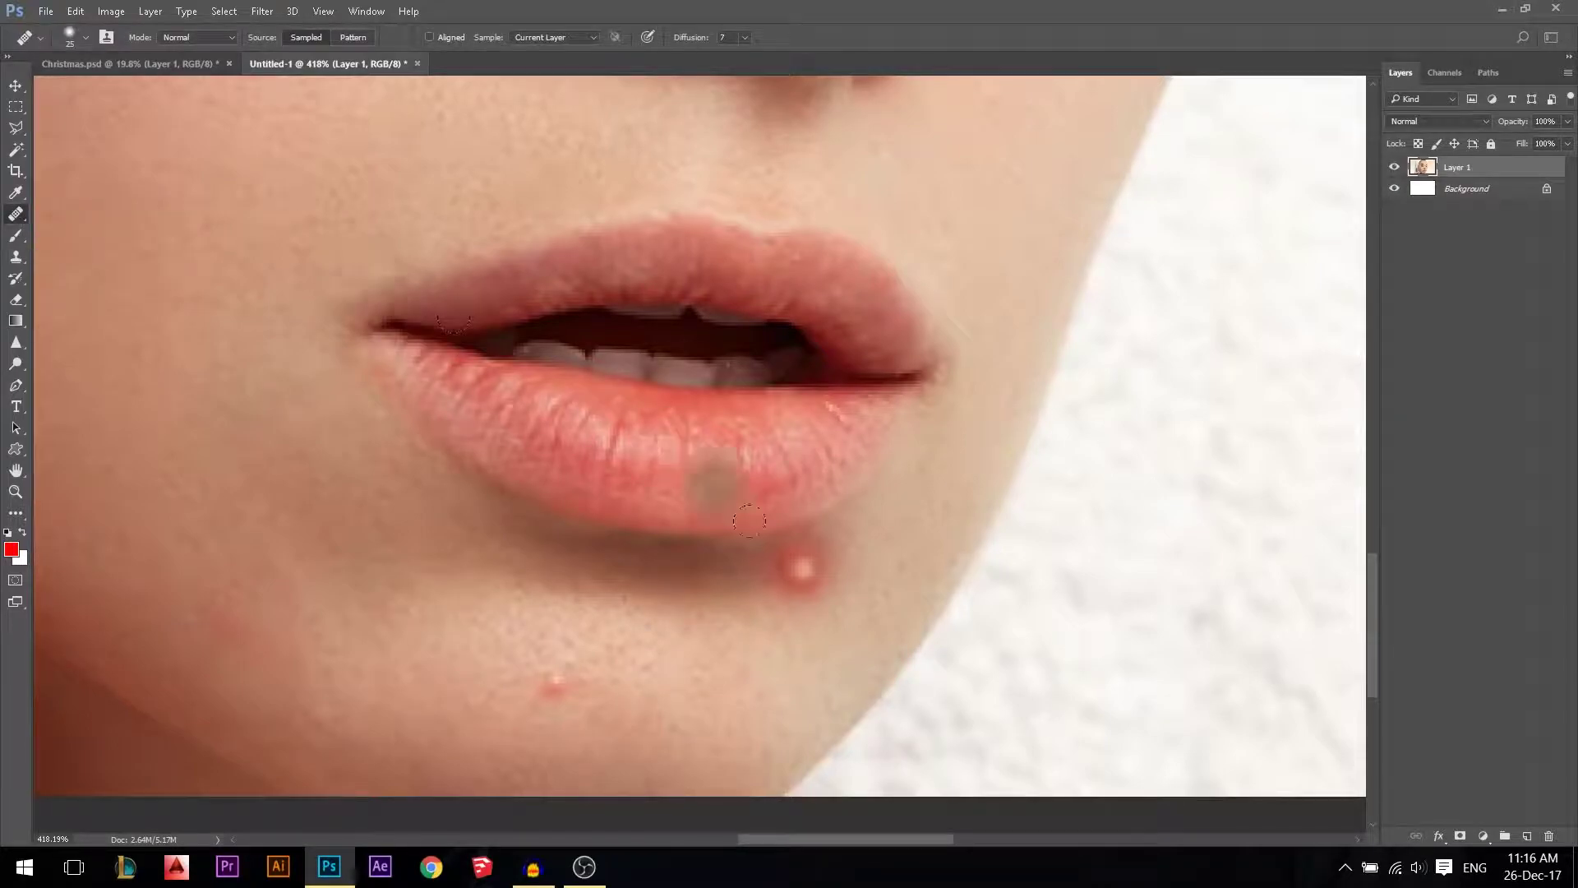
{"action": "left_click_drag", "start_coordinate": [753, 580], "coordinate": [736, 582]}
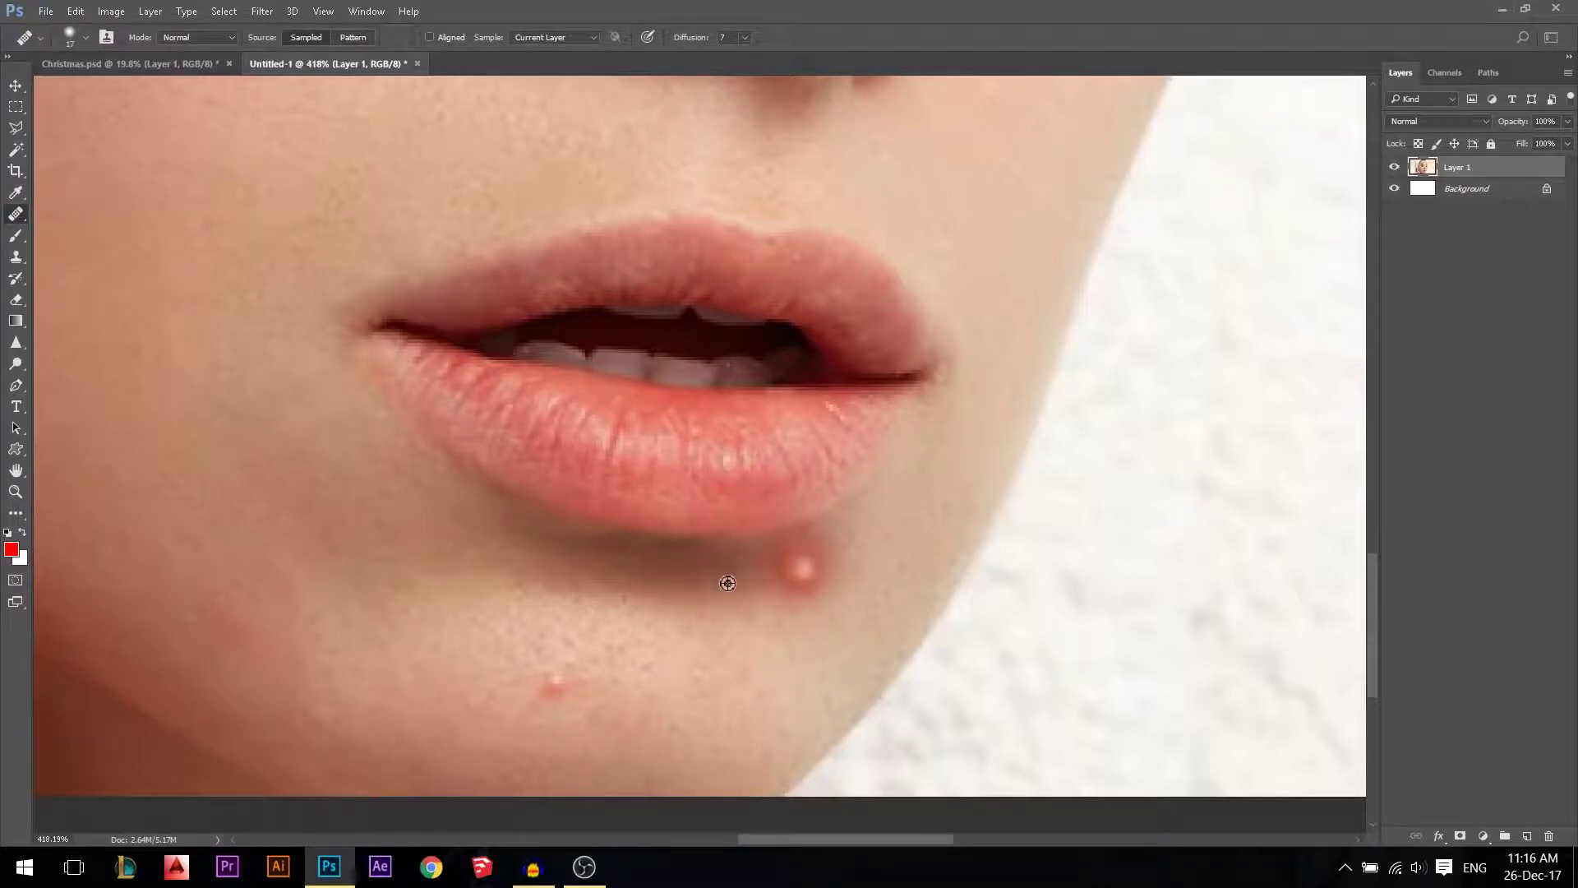
{"action": "left_click_drag", "start_coordinate": [780, 567], "coordinate": [788, 552]}
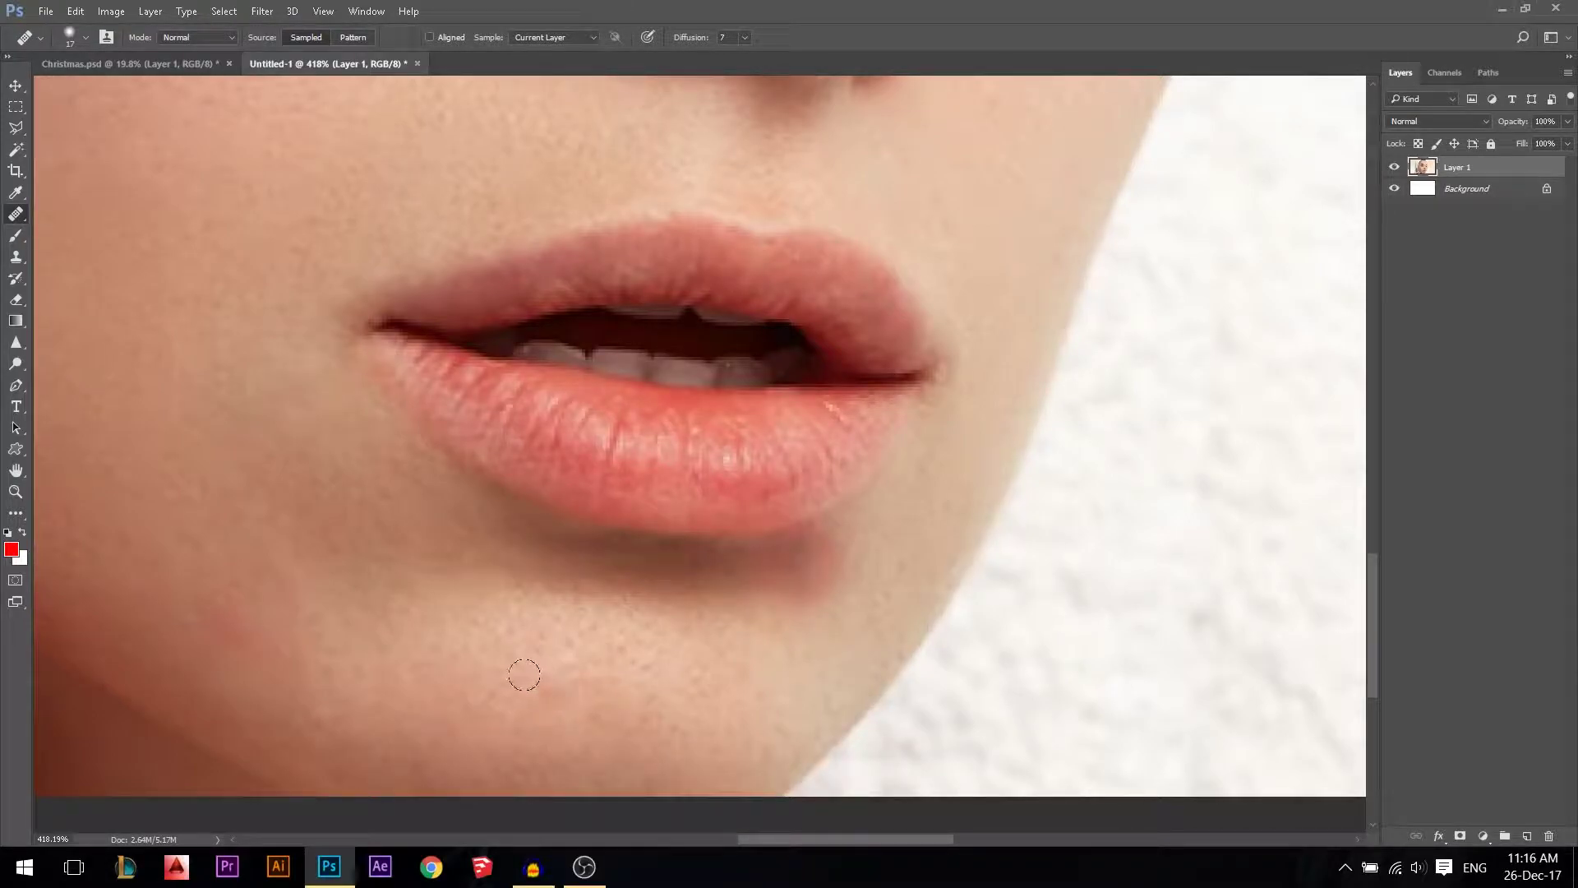
{"action": "scroll", "coordinate": [1192, 674], "scroll_direction": "down", "scroll_amount": 2, "text": "alt"}
{"action": "scroll", "coordinate": [1136, 672], "scroll_direction": "down", "scroll_amount": 2}
Sample clean forehead skin with the Healing Brush and blend away the reddish patch above the eyebrow
{"action": "right_click", "coordinate": [16, 213]}
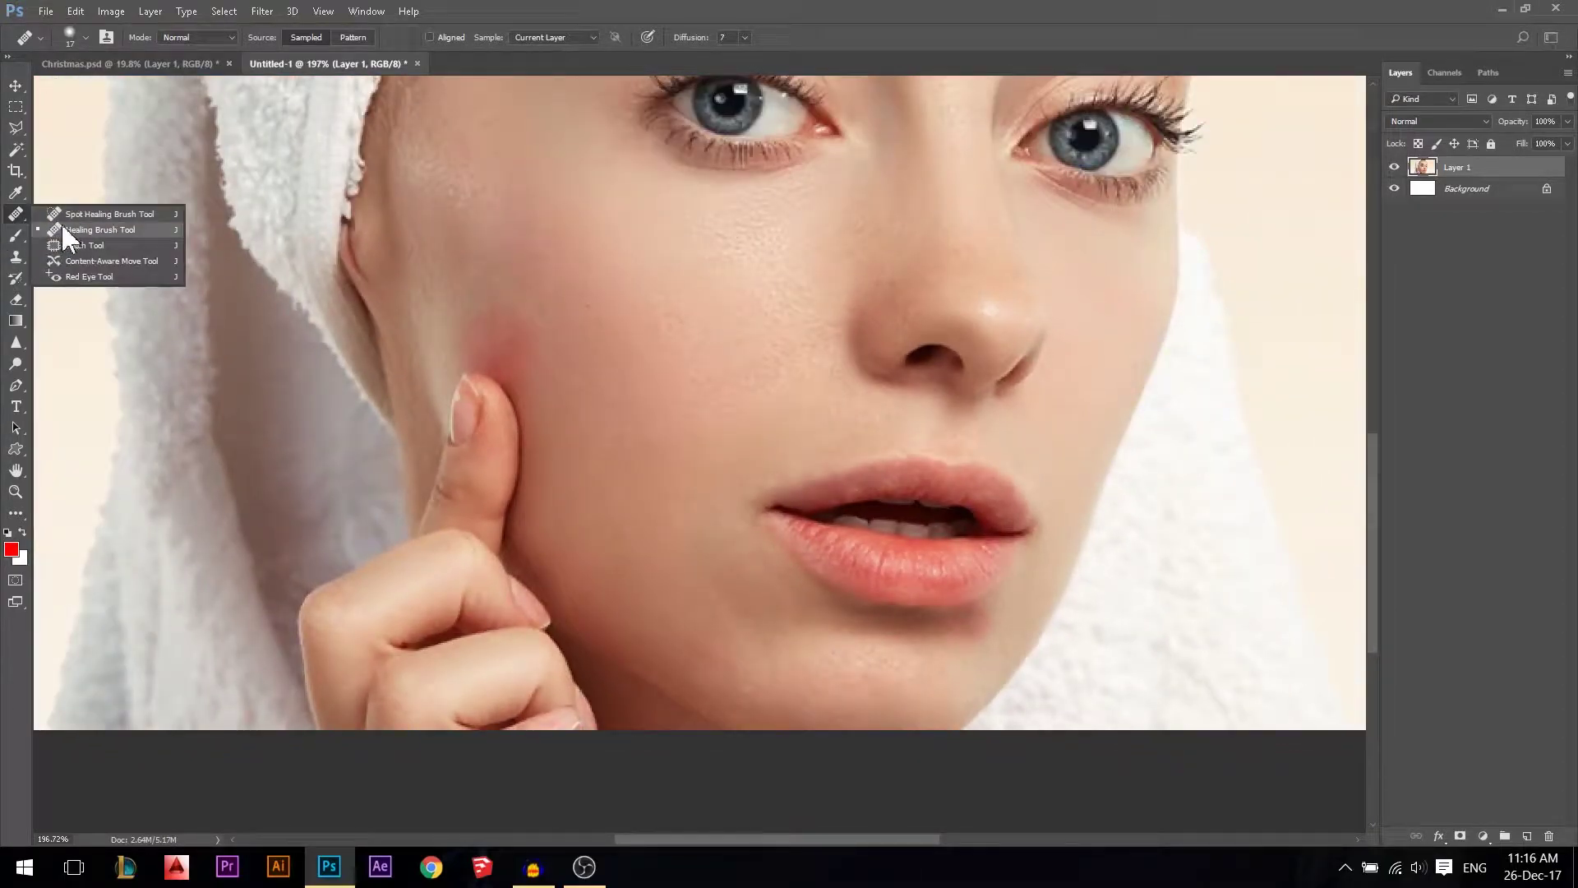
{"action": "left_click", "coordinate": [69, 229]}
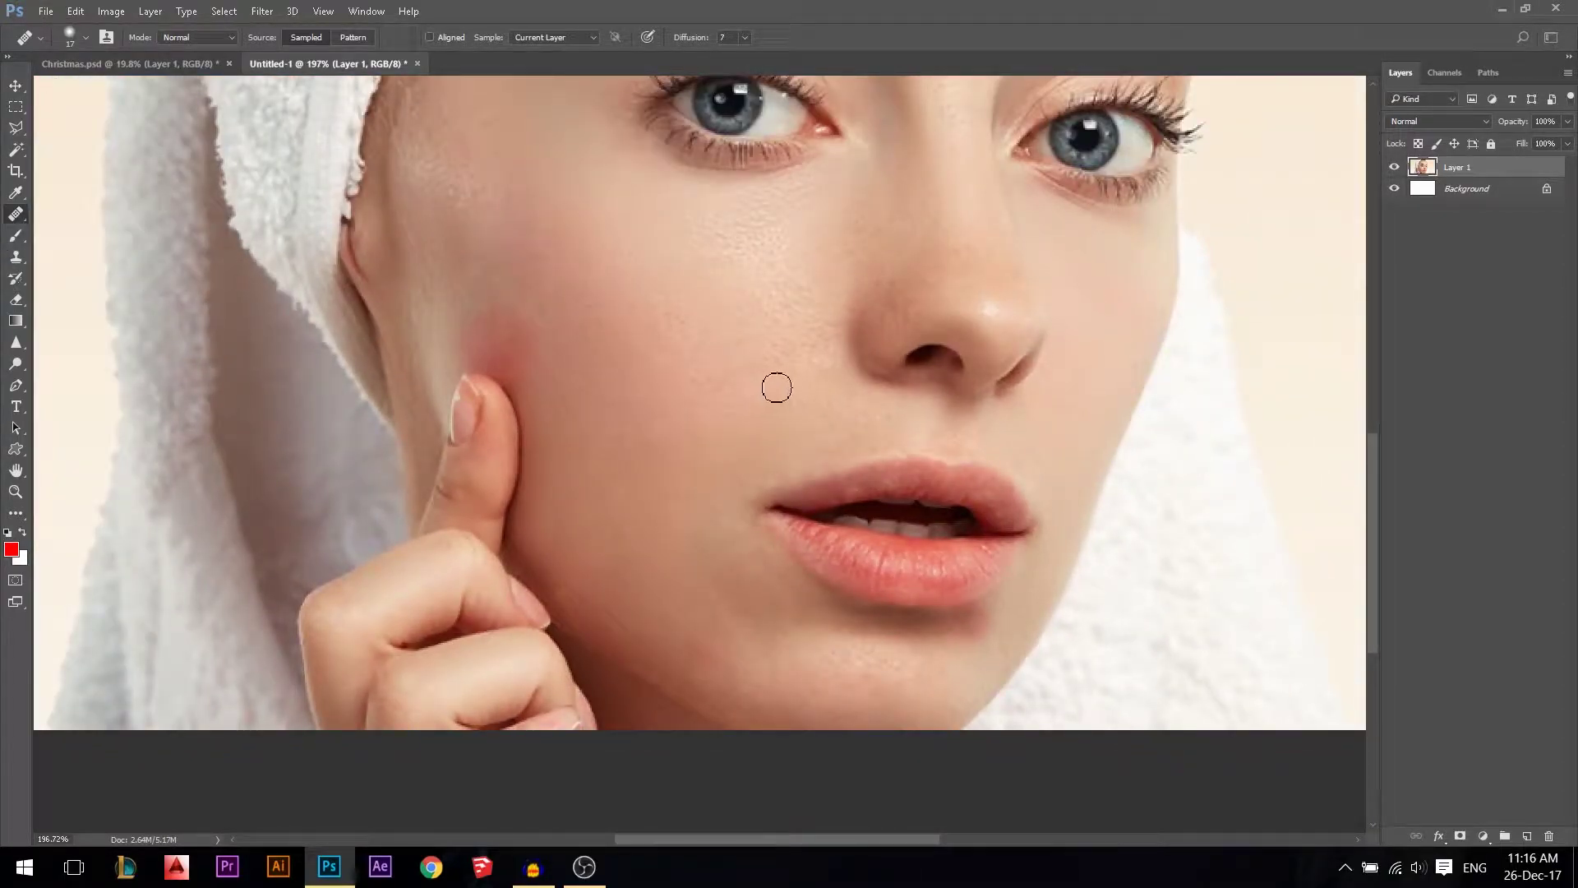
{"action": "scroll", "coordinate": [562, 459], "scroll_direction": "down", "scroll_amount": 2}
{"action": "scroll", "coordinate": [775, 247], "scroll_direction": "up", "scroll_amount": 4}
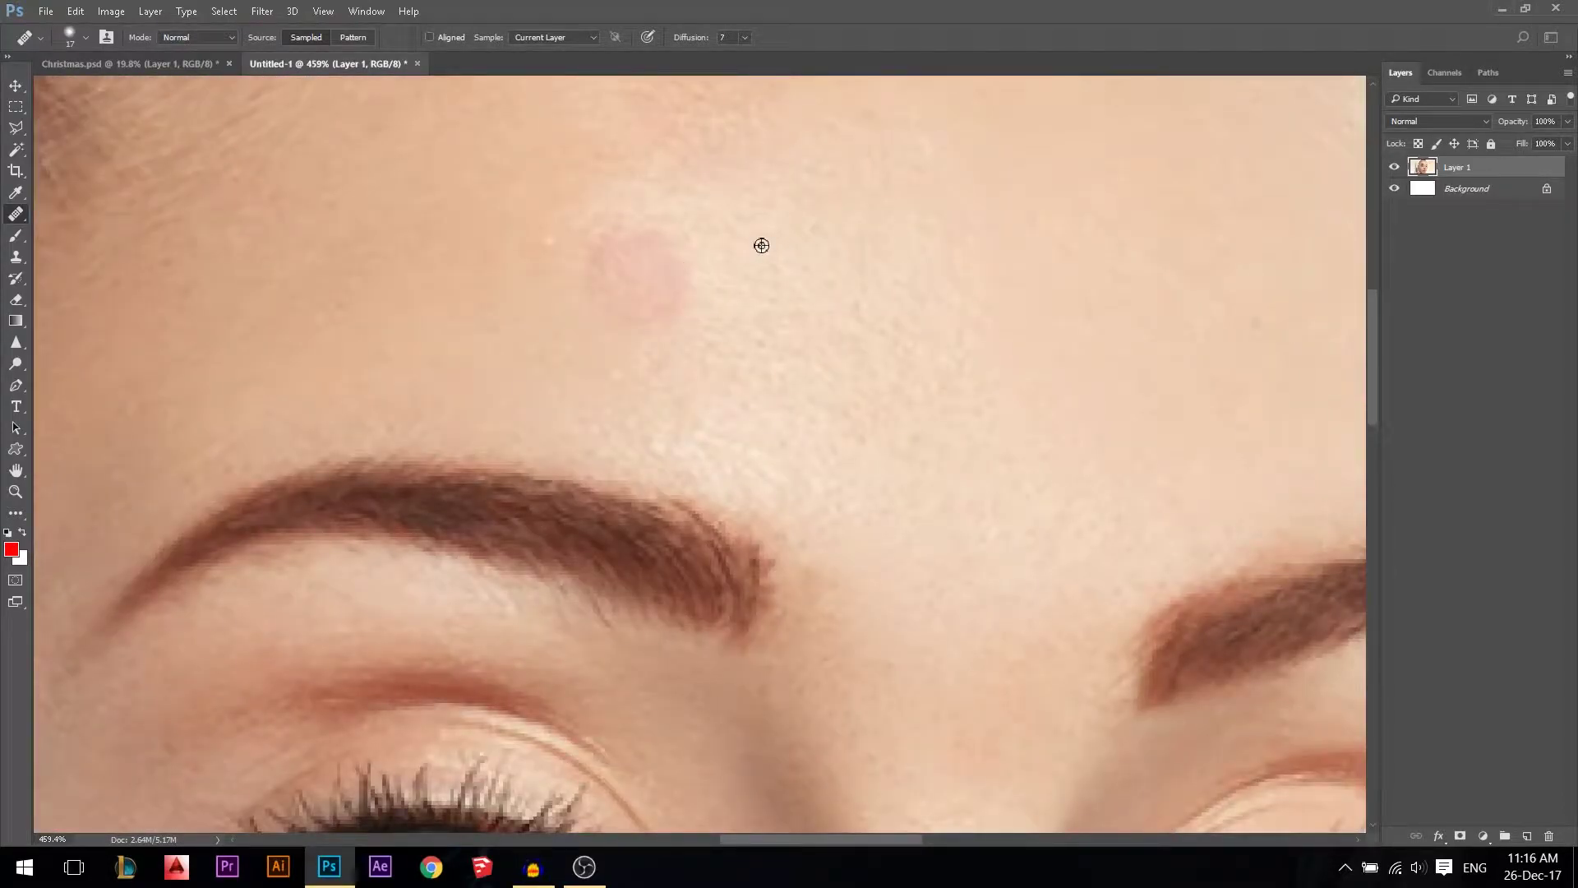
{"action": "left_click", "coordinate": [761, 245], "text": "alt"}
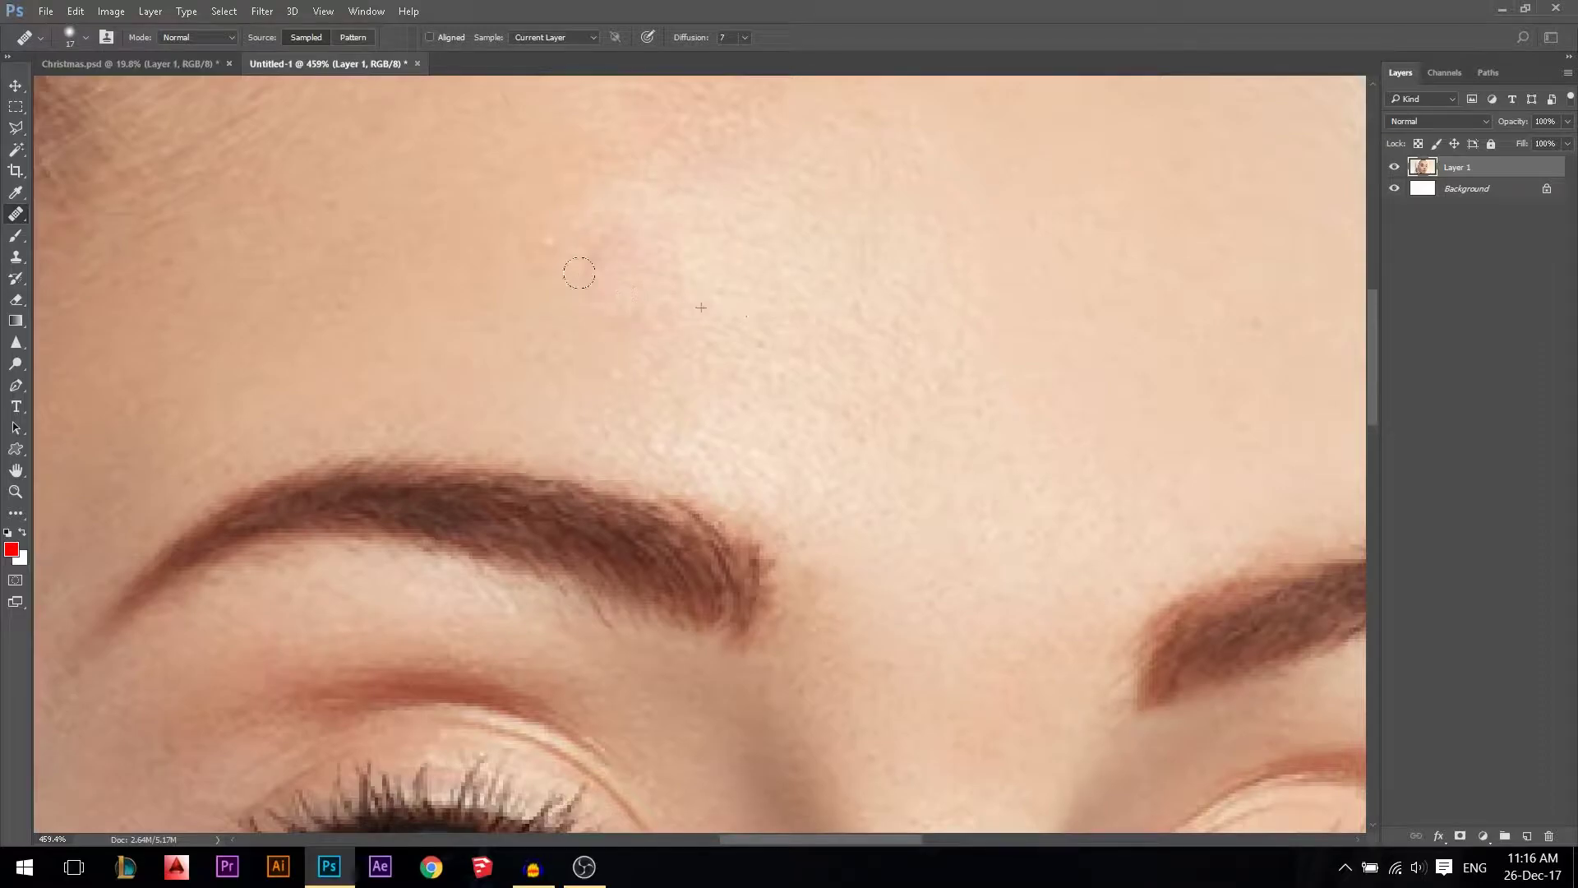
{"action": "scroll", "coordinate": [899, 295], "scroll_direction": "down", "scroll_amount": 3}
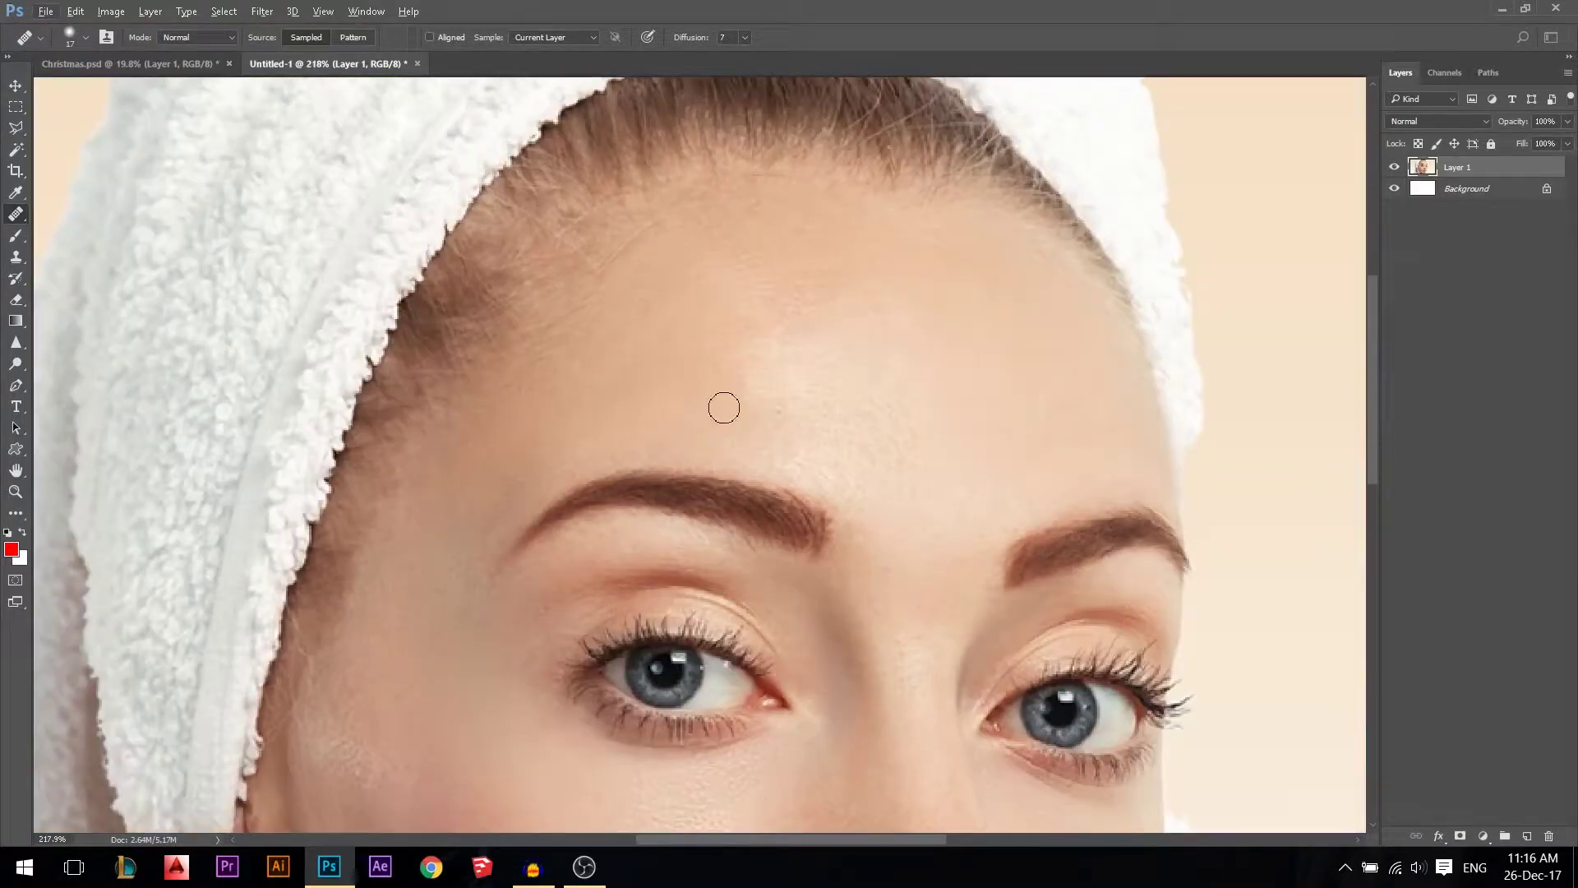
{"action": "scroll", "coordinate": [723, 406], "scroll_direction": "down", "scroll_amount": 3}
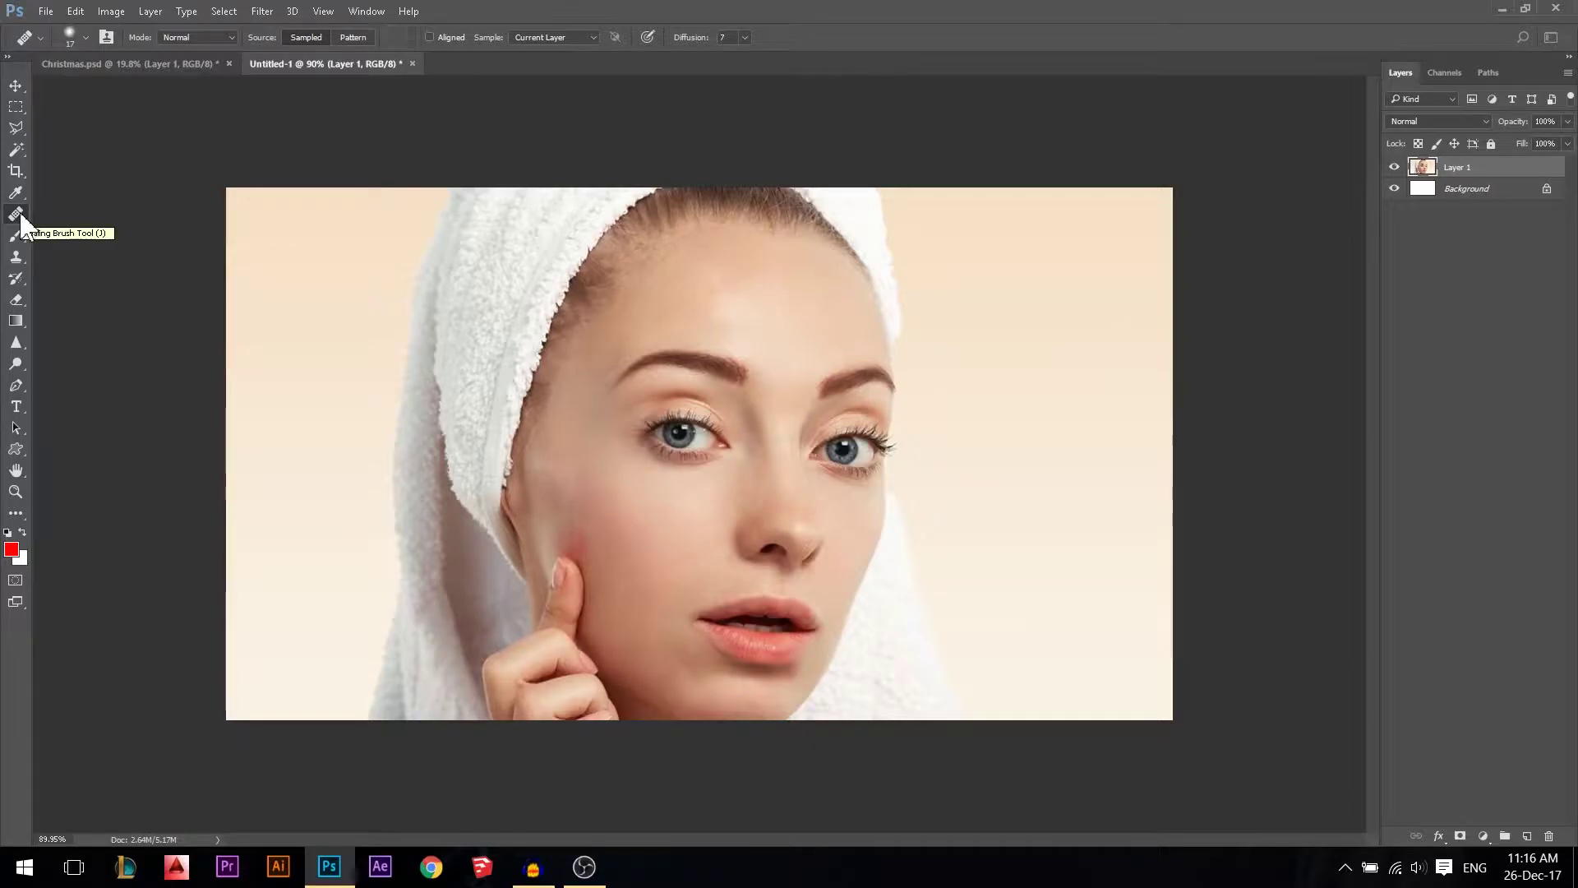
Try painting sampled hairline texture onto the forehead with the Healing Brush and undo the strokes
{"action": "scroll", "coordinate": [715, 366], "scroll_direction": "up", "scroll_amount": 5}
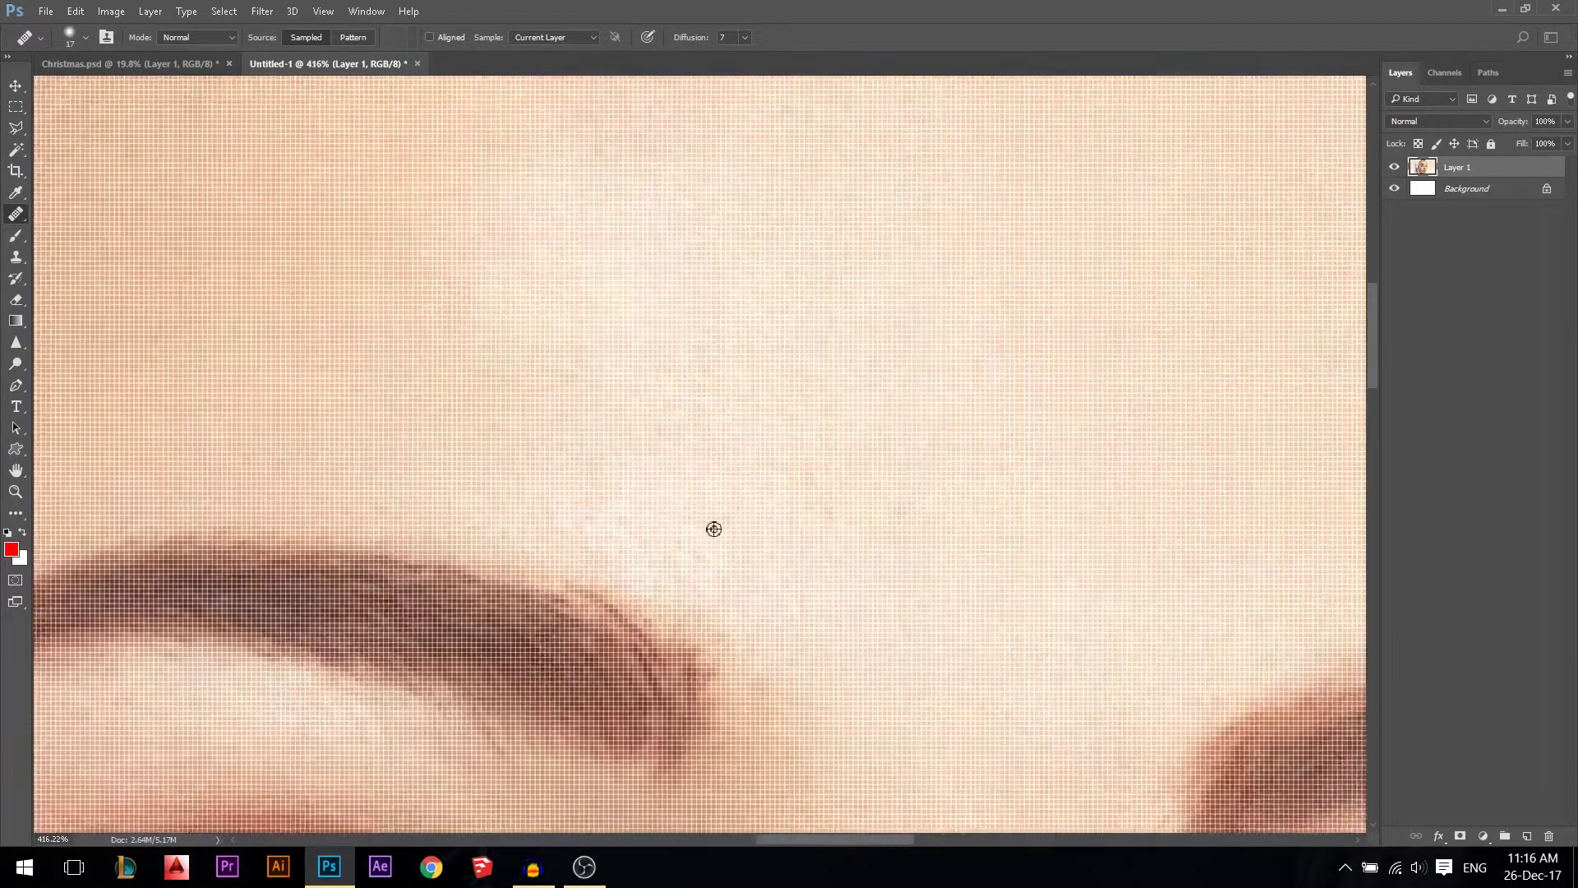
{"action": "scroll", "coordinate": [714, 529], "scroll_direction": "down", "scroll_amount": 5}
{"action": "scroll", "coordinate": [680, 250], "scroll_direction": "up", "scroll_amount": 2}
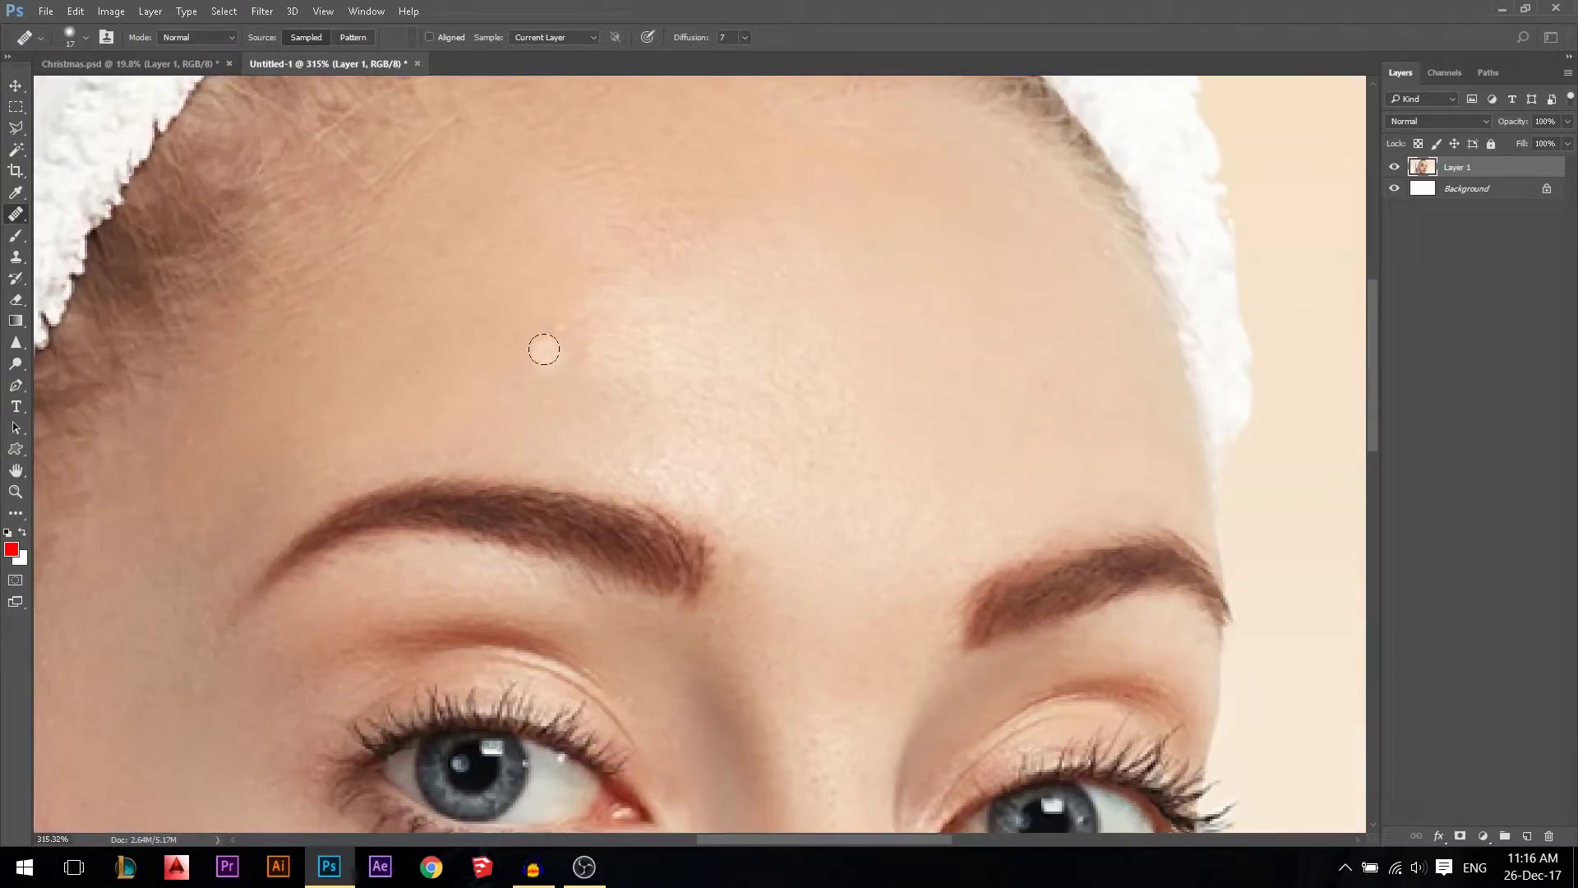
{"action": "left_click", "coordinate": [176, 212], "text": "alt"}
{"action": "mouse_move", "coordinate": [610, 364]}
{"action": "left_mouse_down"}
{"action": "mouse_move", "coordinate": [591, 328]}
{"action": "mouse_move", "coordinate": [652, 322]}
{"action": "mouse_move", "coordinate": [580, 276]}
{"action": "mouse_move", "coordinate": [485, 420]}
{"action": "left_mouse_up"}
{"action": "left_click_drag", "start_coordinate": [835, 495], "coordinate": [746, 493]}
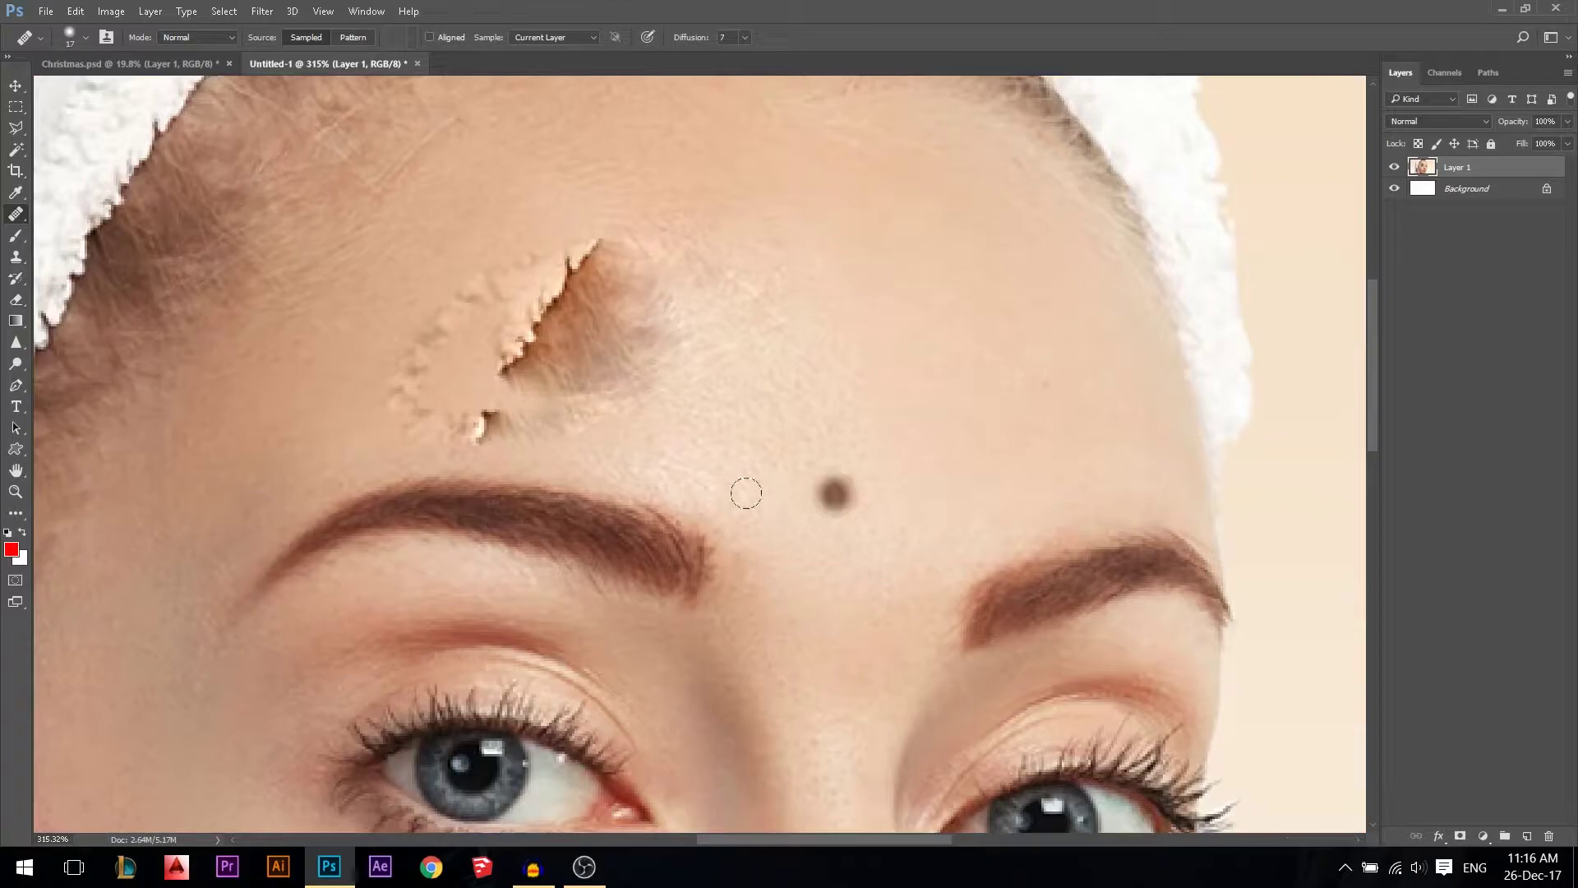
{"action": "key", "text": "ctrl+z"}
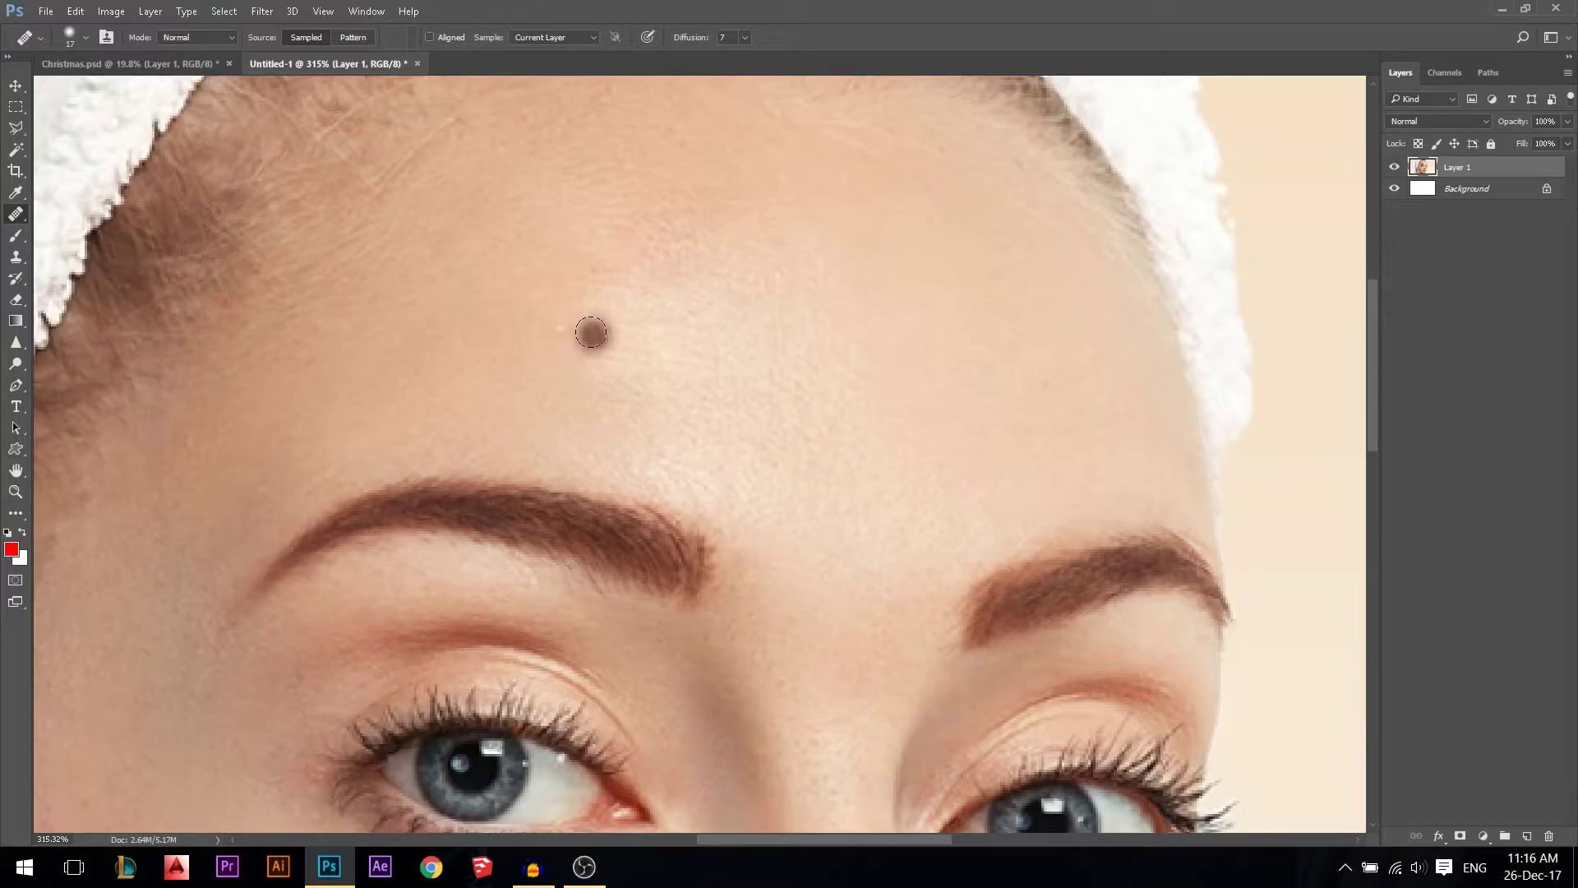
Leave the Healing Brush and activate the Sharpen tool
{"action": "key", "text": "ctrl+0"}
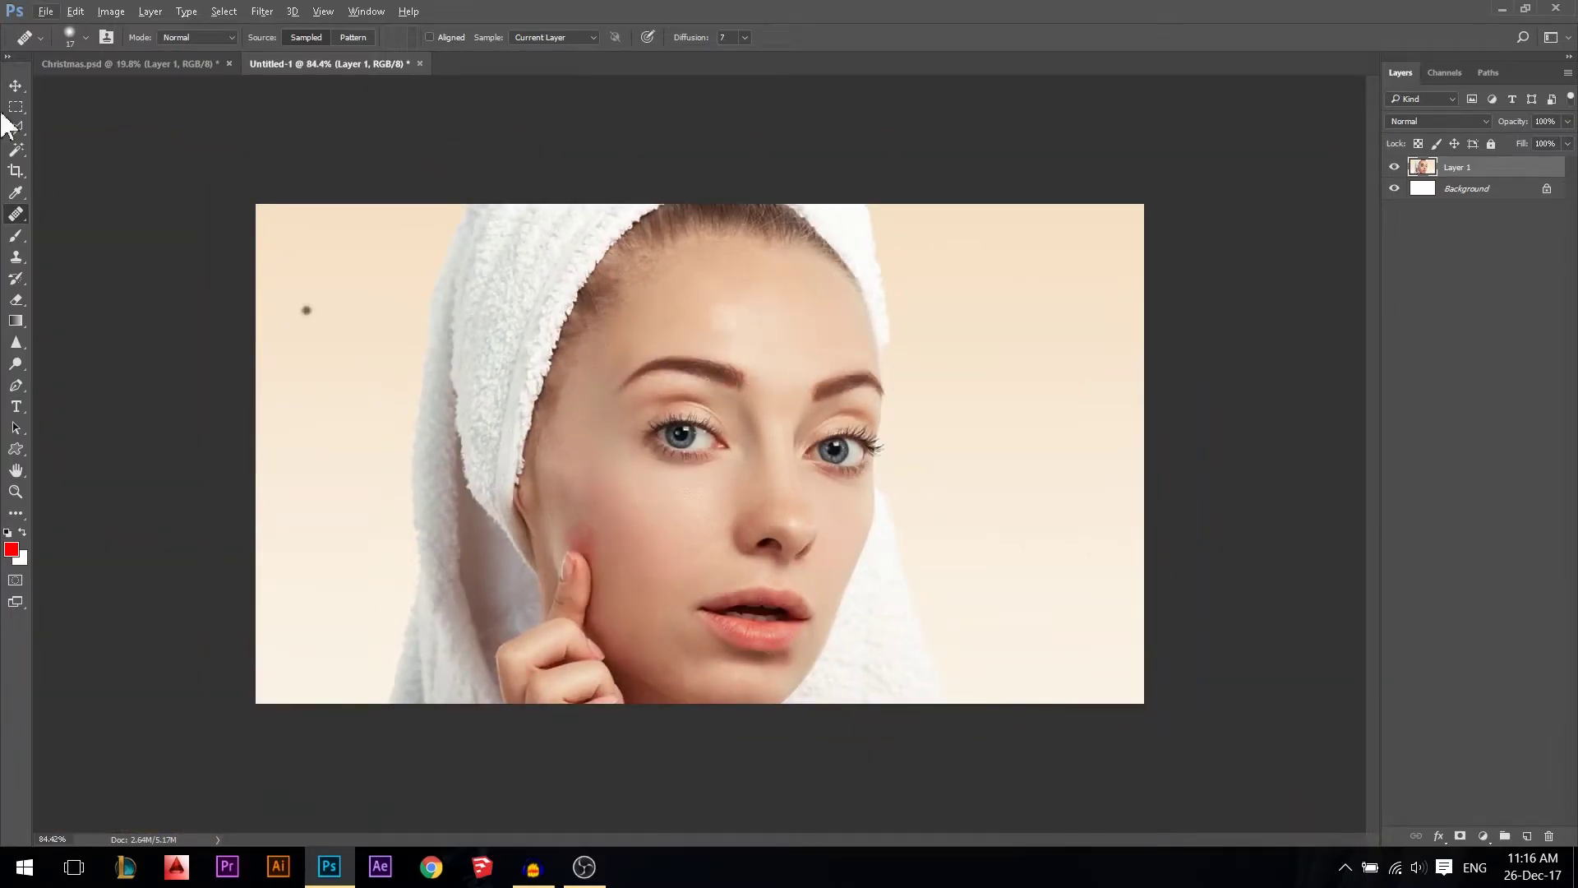
{"action": "left_click", "coordinate": [16, 86]}
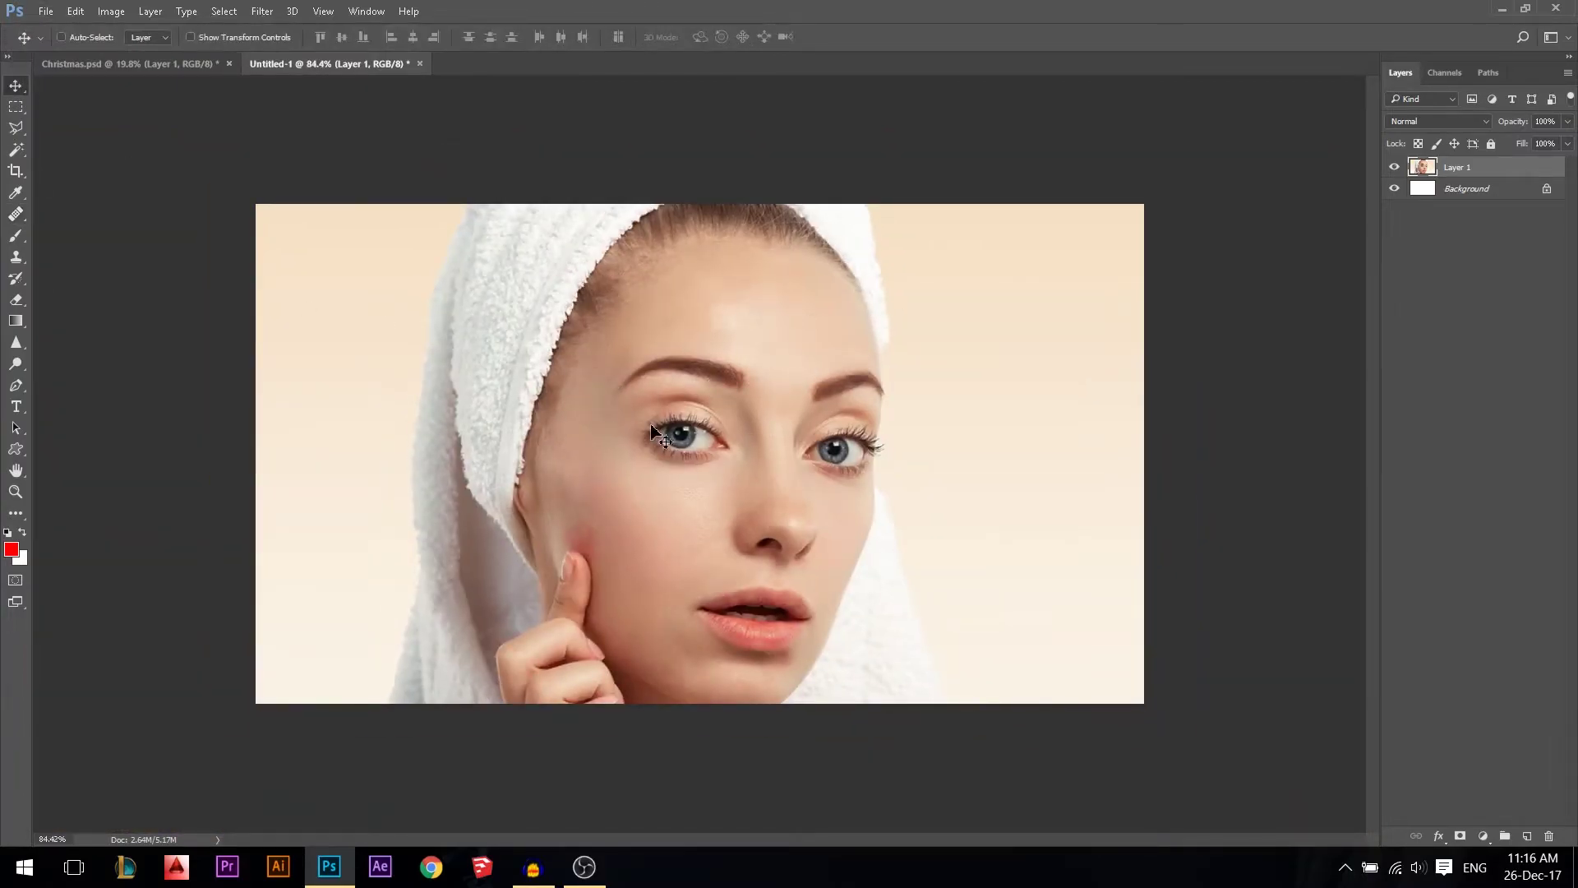
{"action": "left_click", "coordinate": [15, 239]}
{"action": "left_click", "coordinate": [18, 259]}
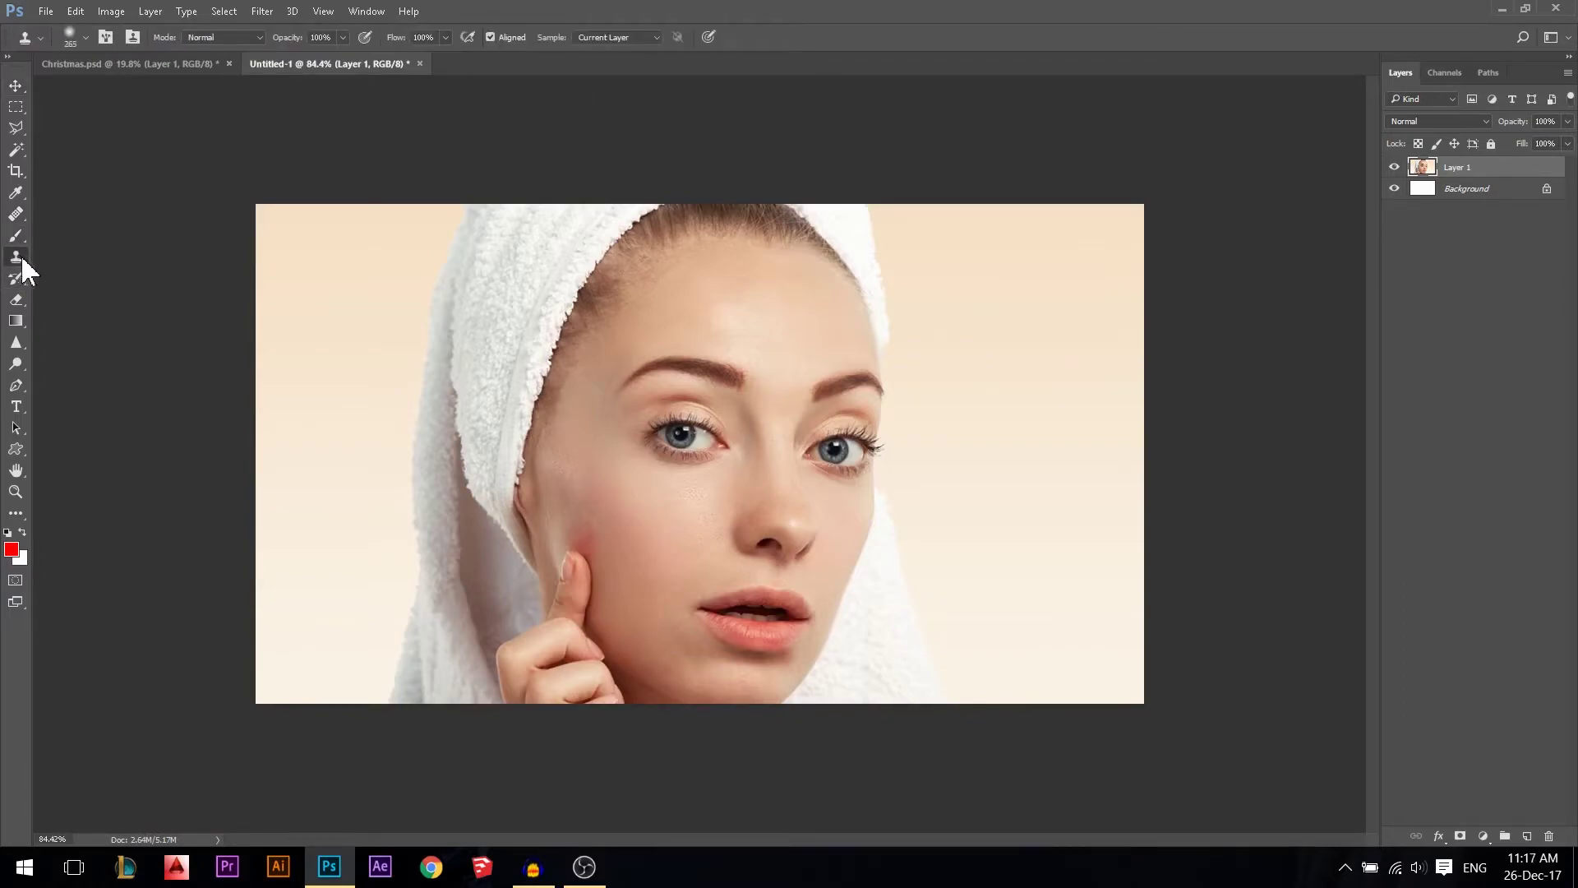
{"action": "left_click", "coordinate": [17, 300]}
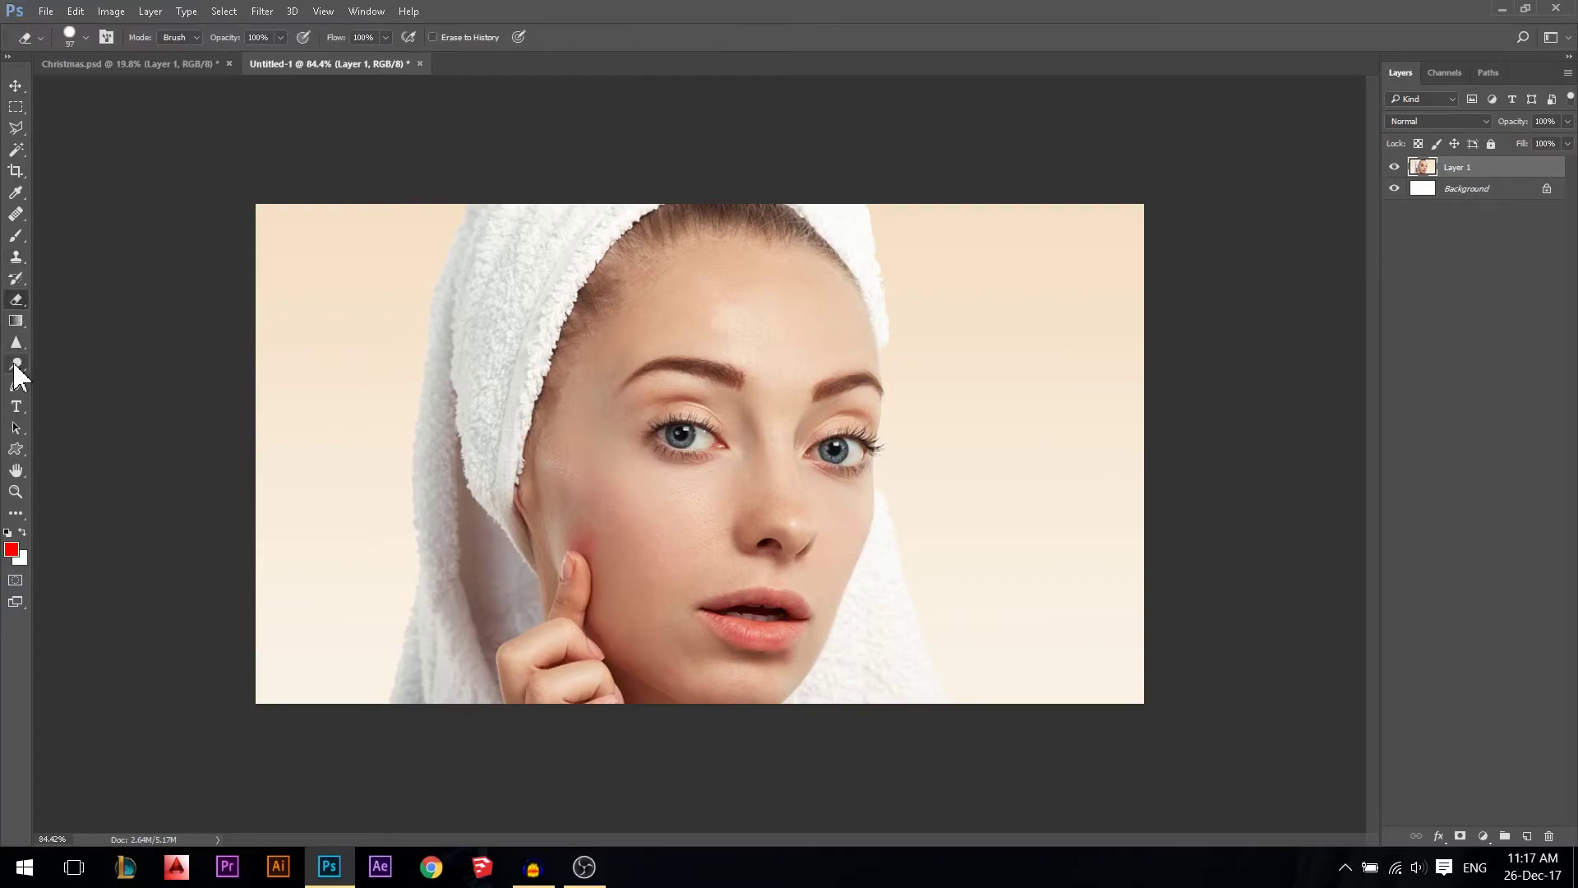
{"action": "left_click", "coordinate": [14, 363]}
{"action": "left_click", "coordinate": [18, 345]}
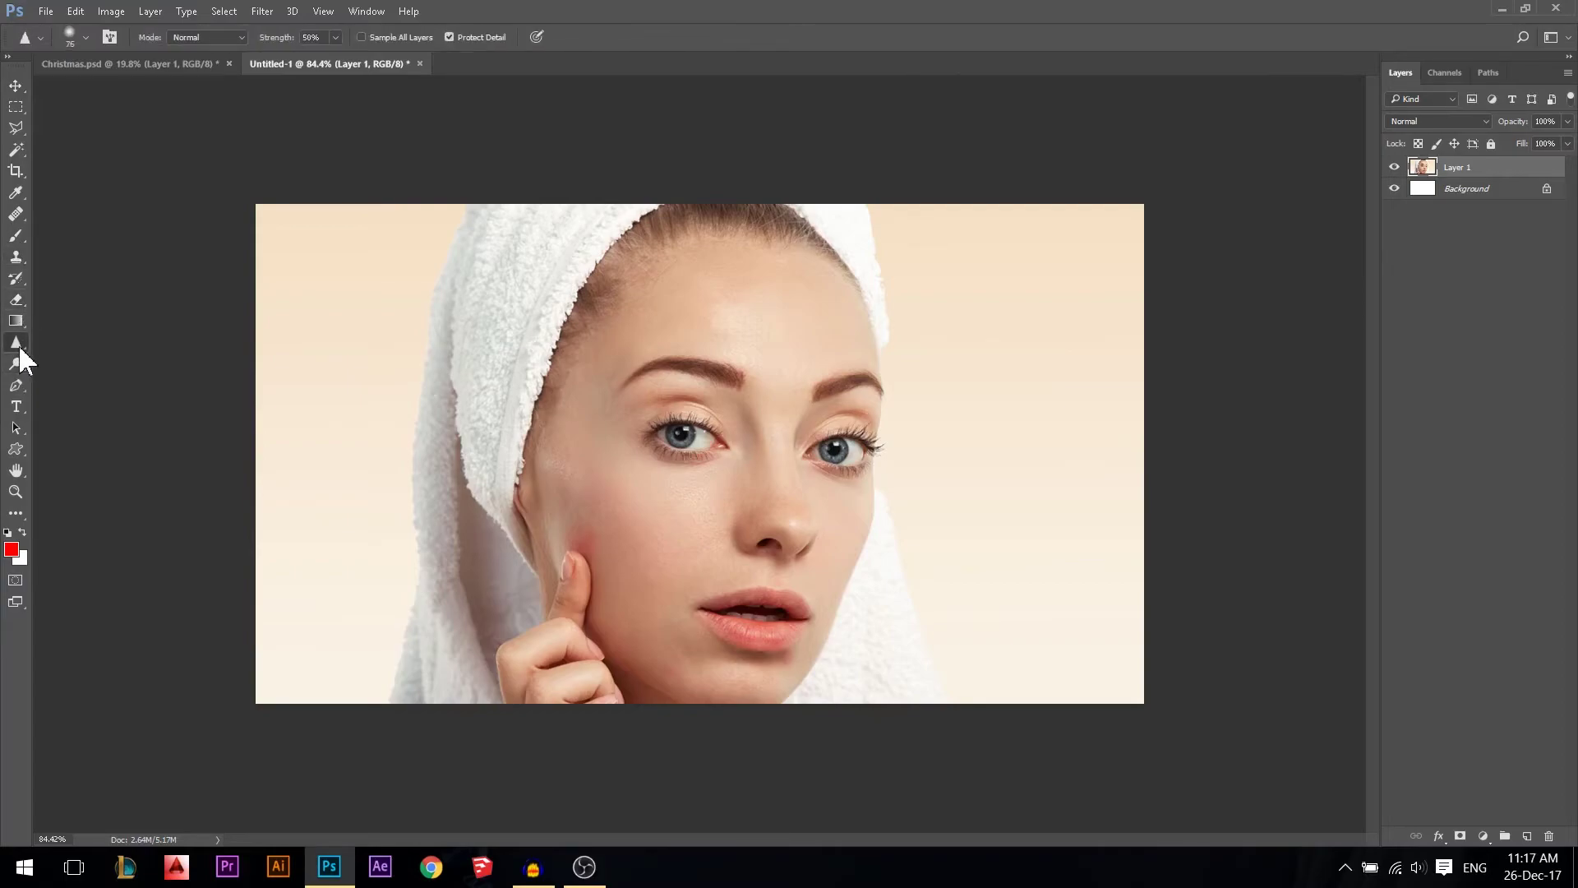